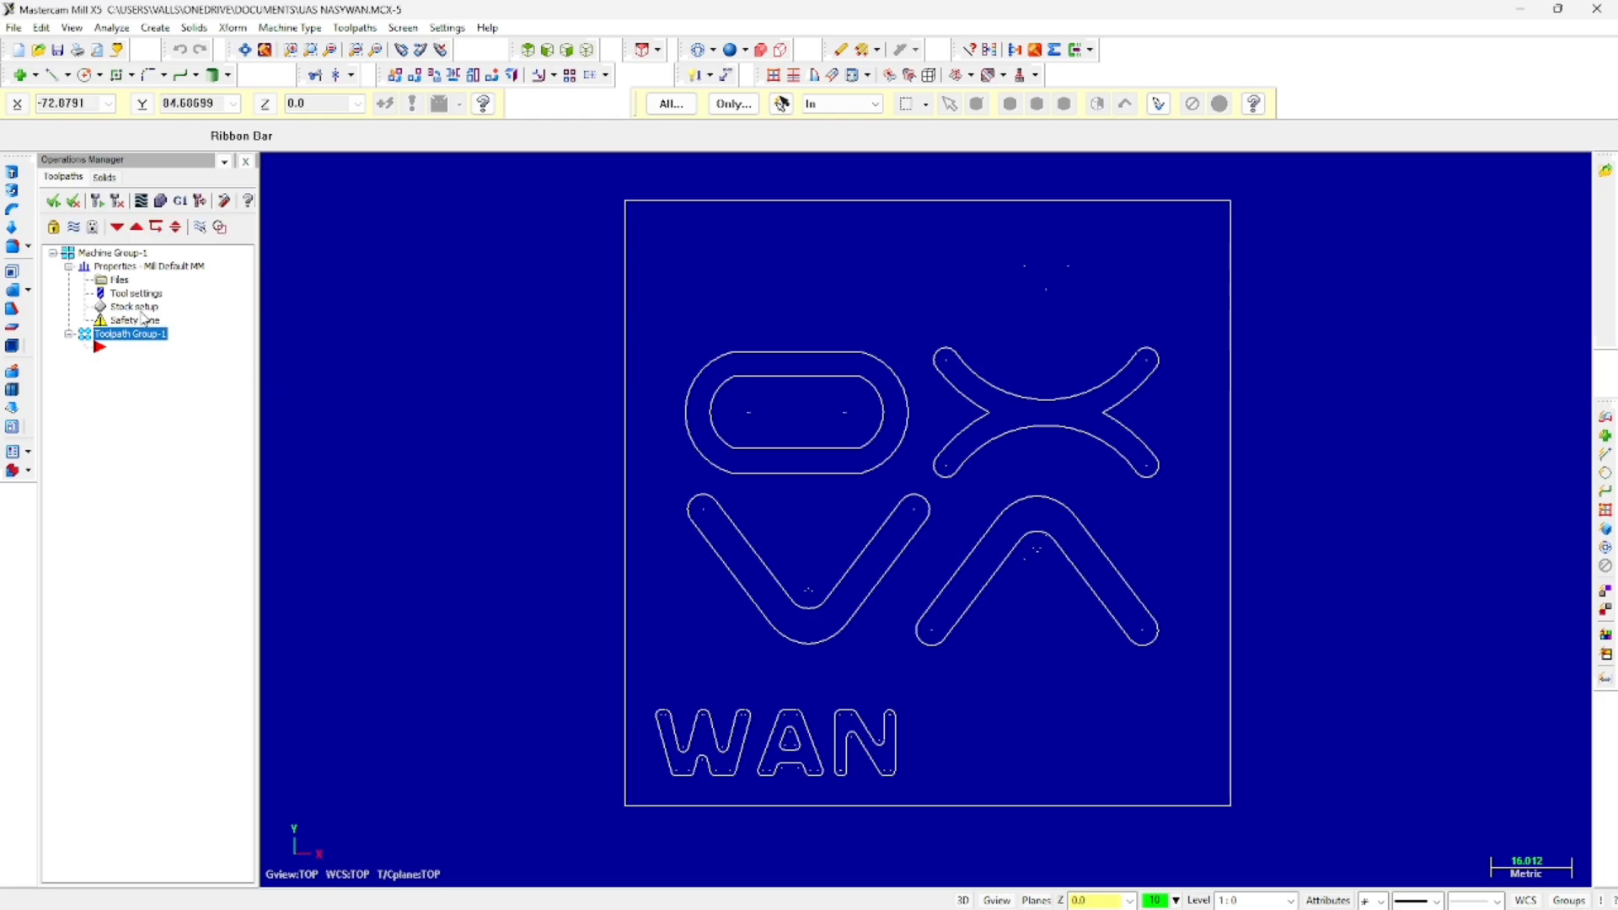
- Define the rectangular stock from a bounding box of all entities and set its Z thickness to 20 mm
double_click(133, 309)
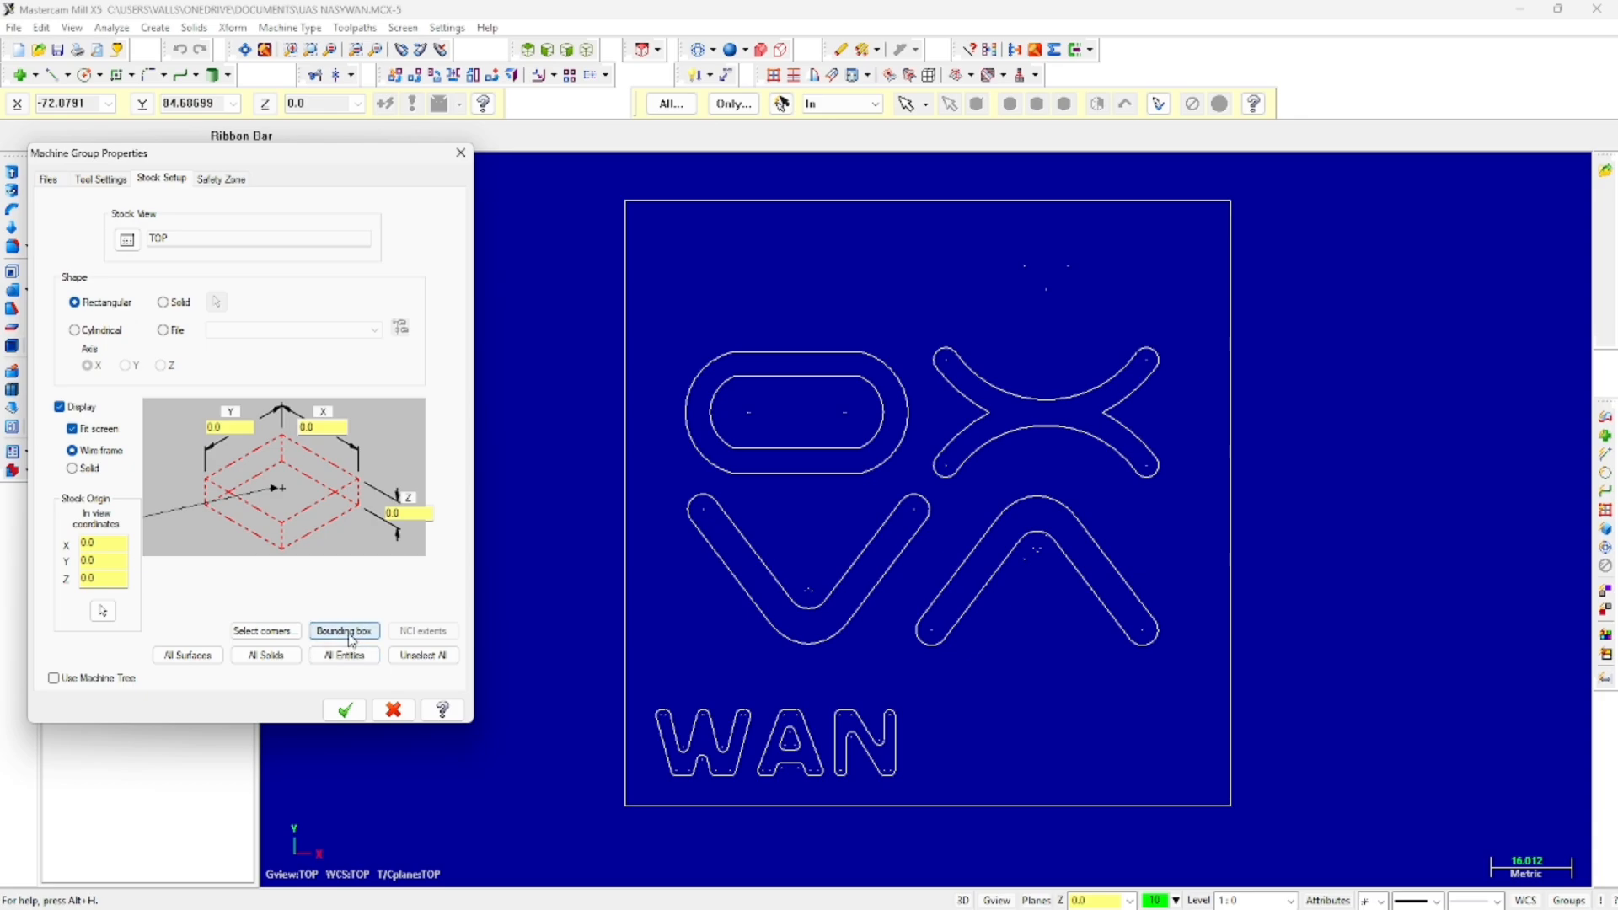
click(344, 632)
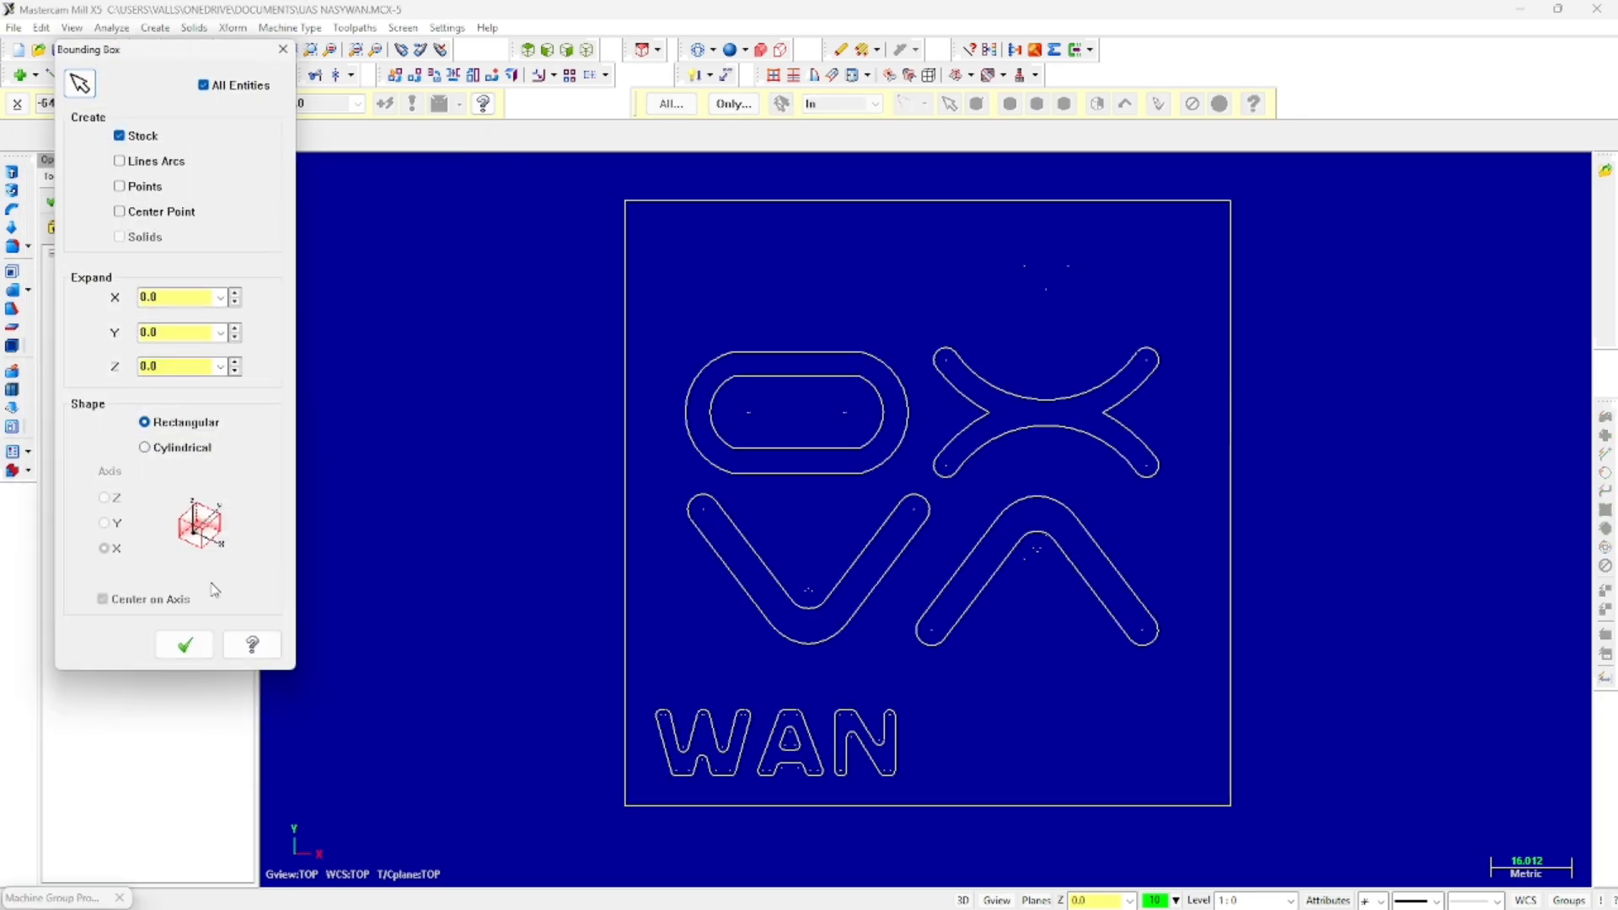
click(185, 645)
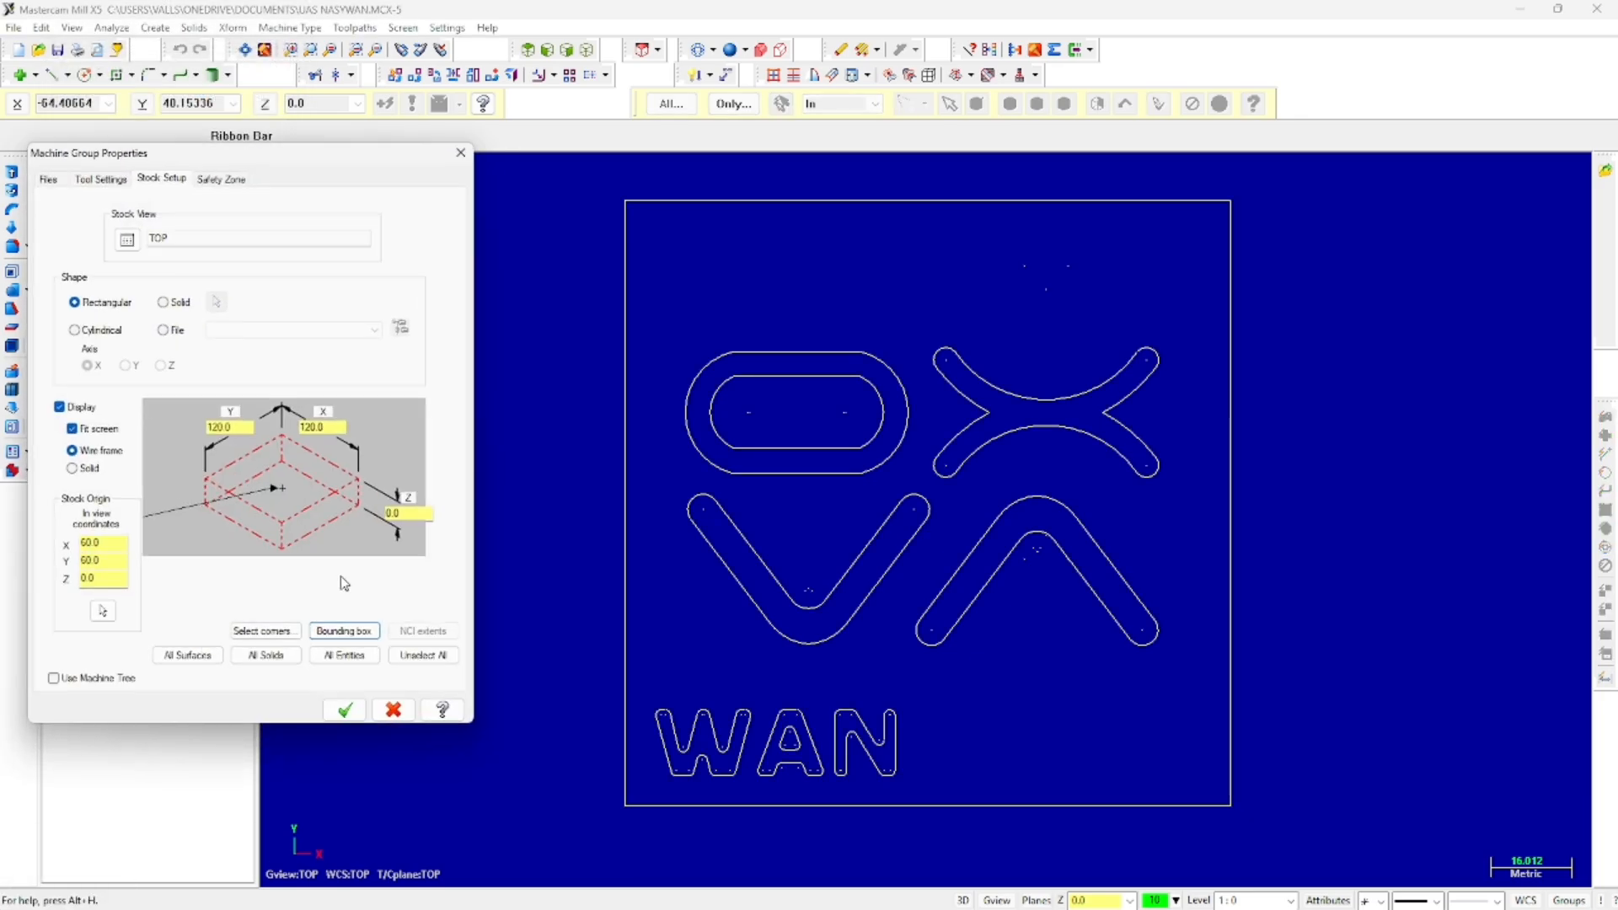
double_click(417, 511)
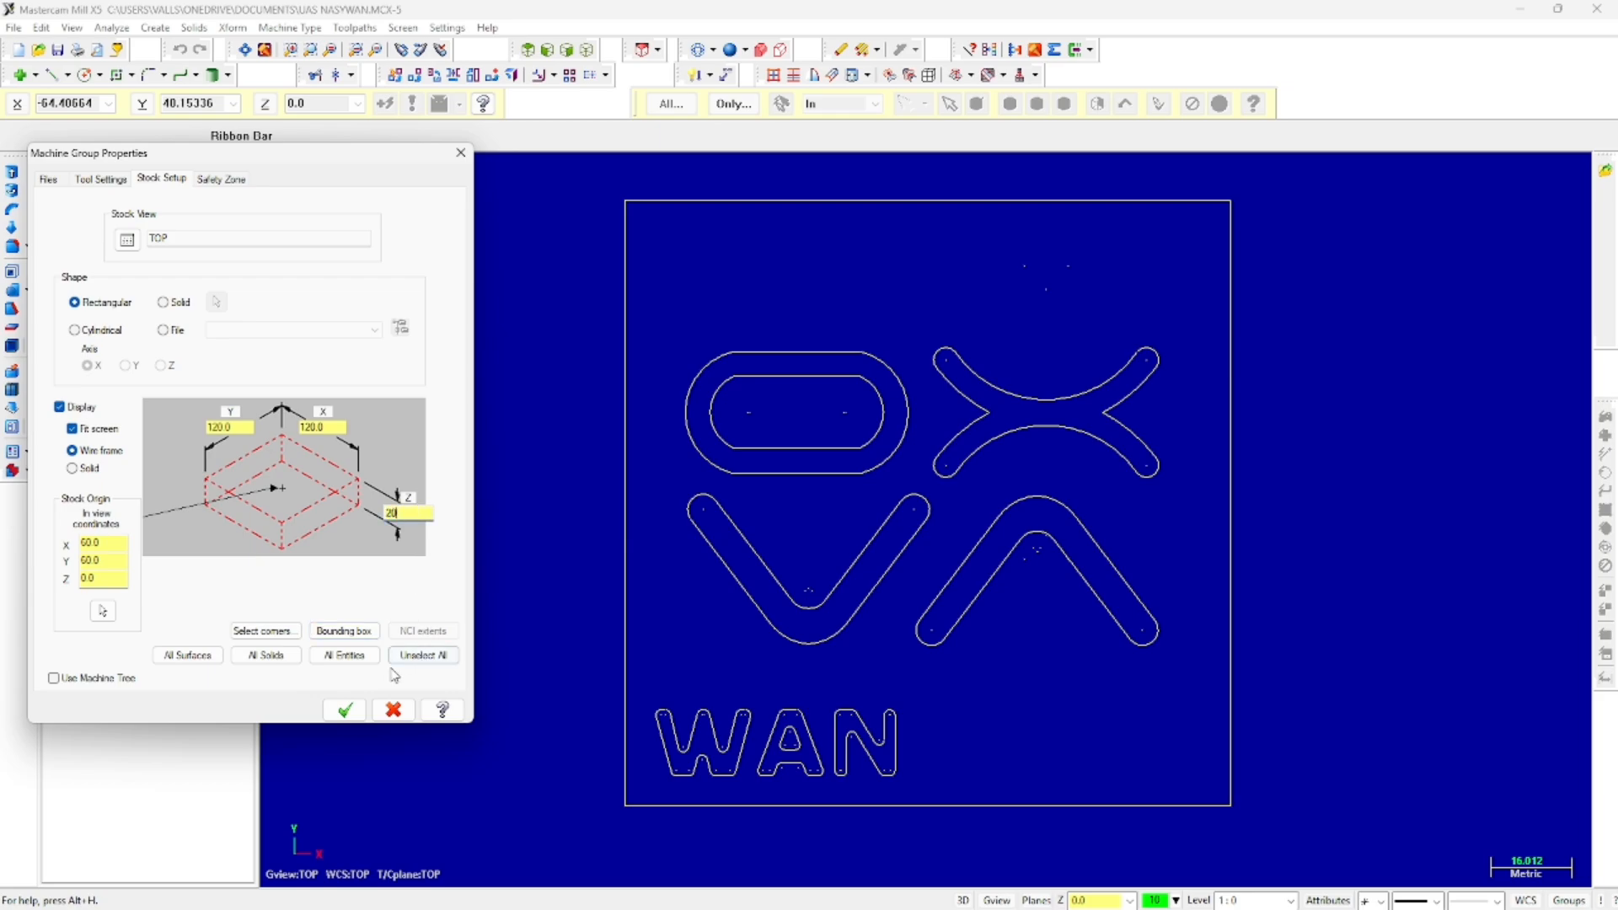
click(348, 708)
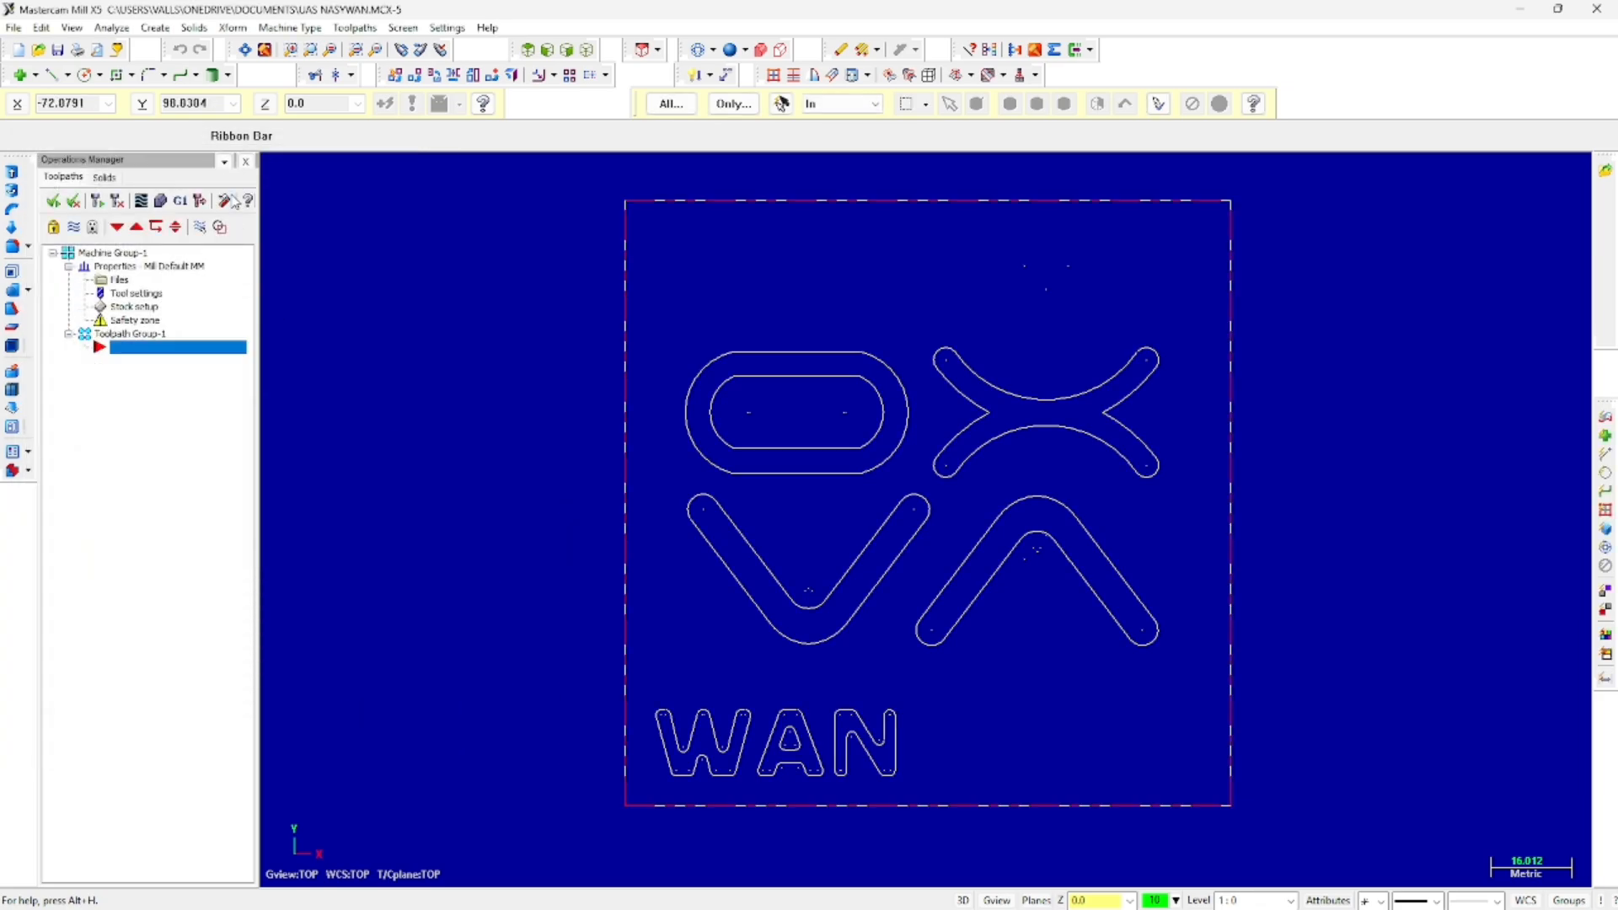
- Start a pocket toolpath and insert CNC after UAS in the new NC file name
click(355, 27)
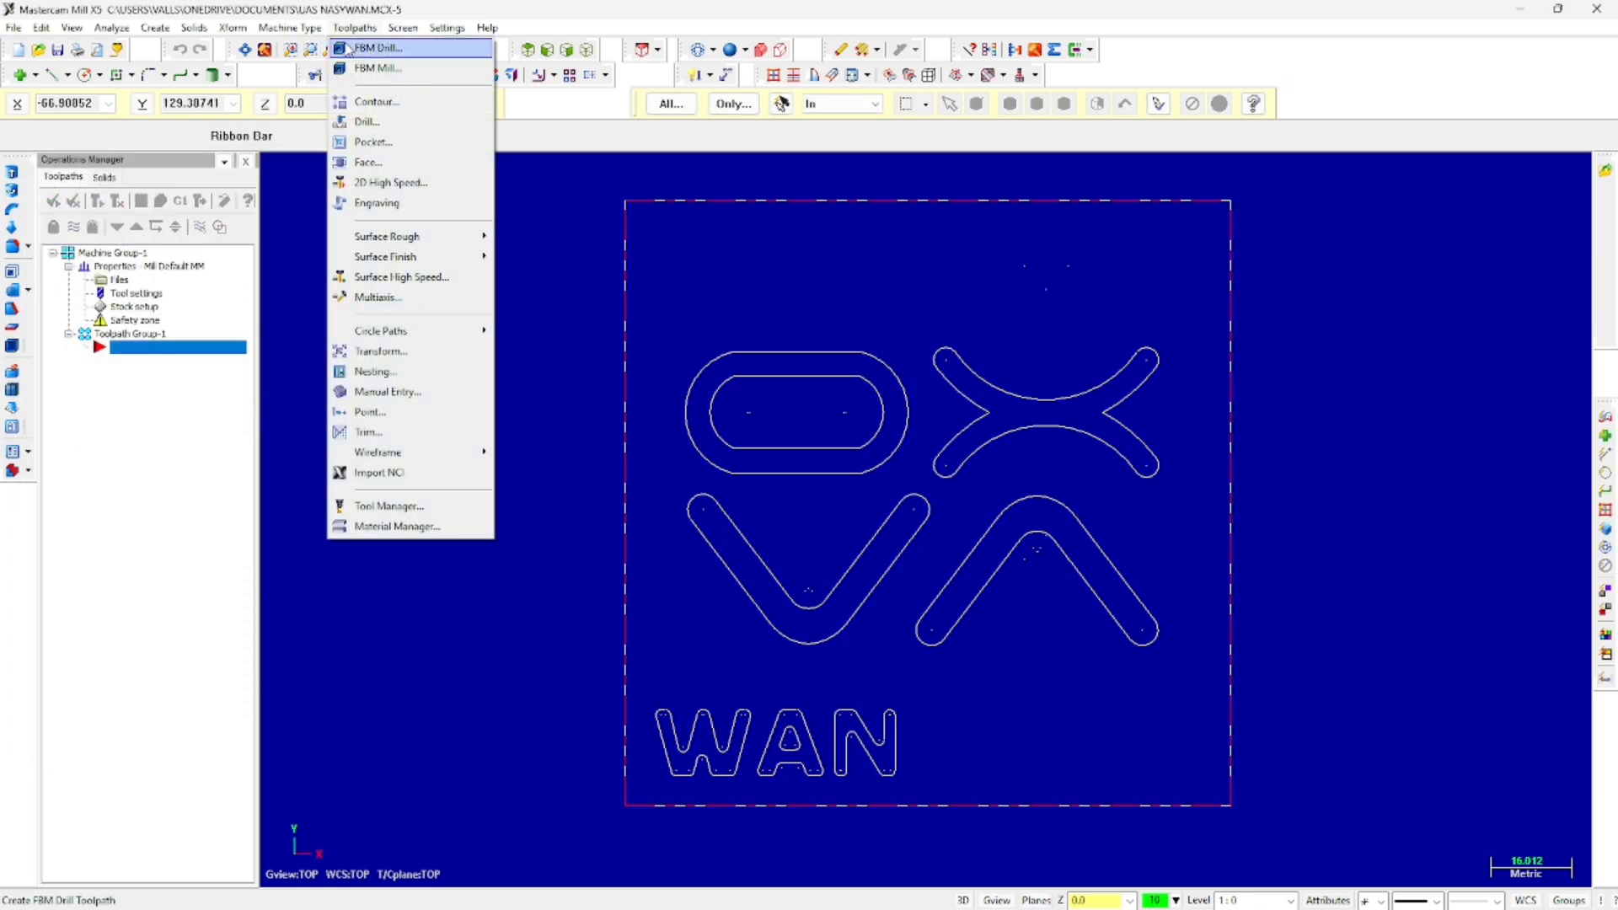
click(384, 143)
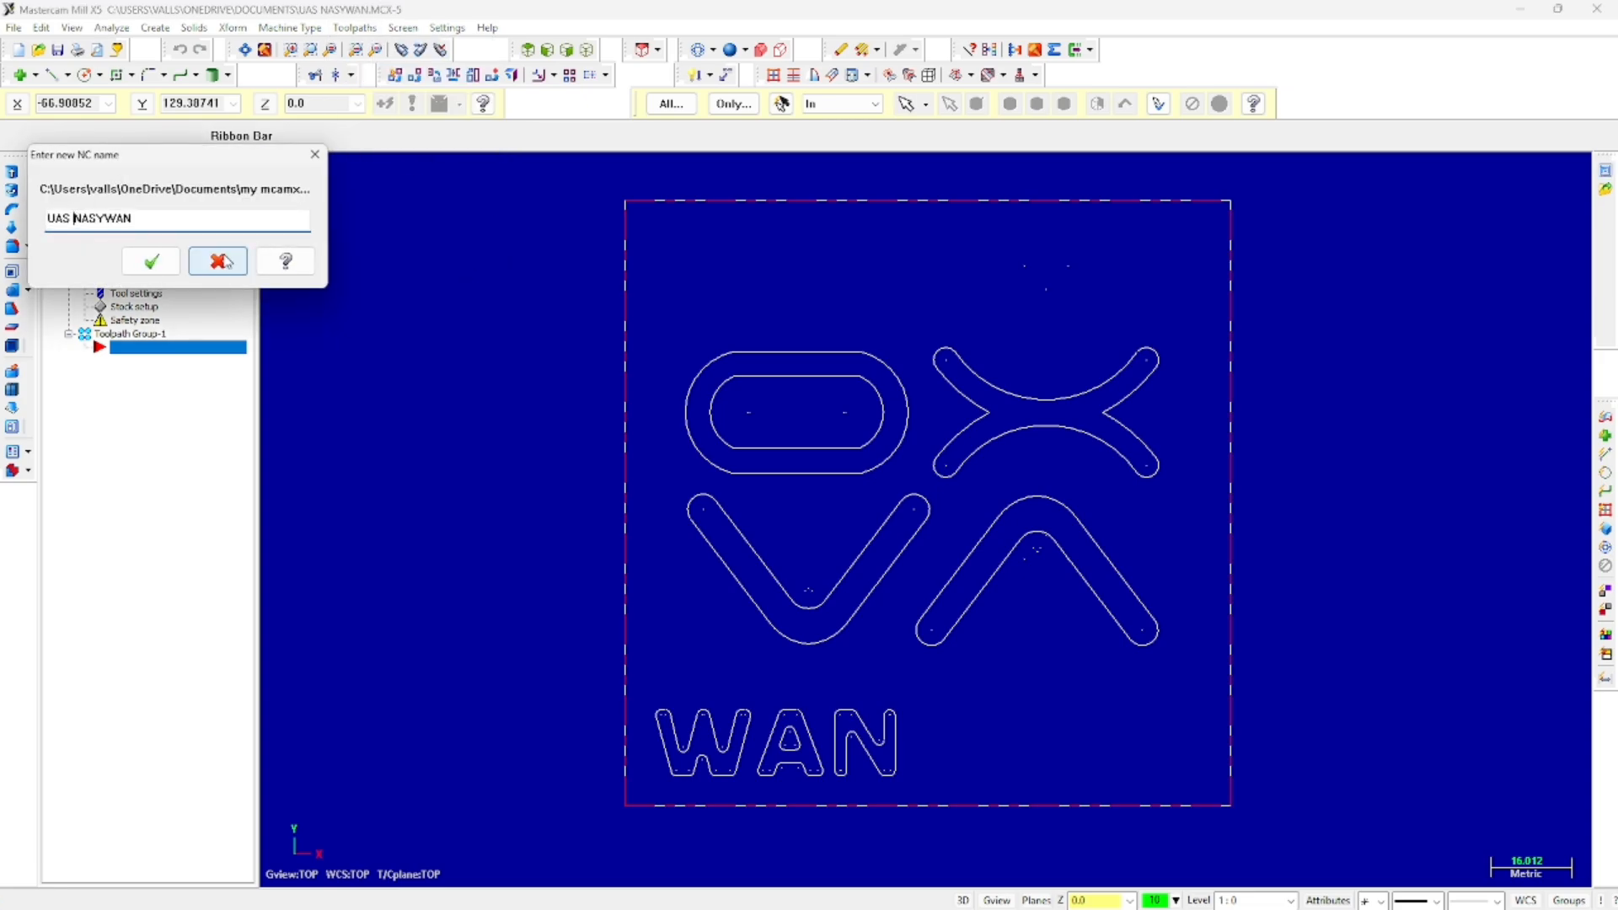
text(CNC)
click(171, 263)
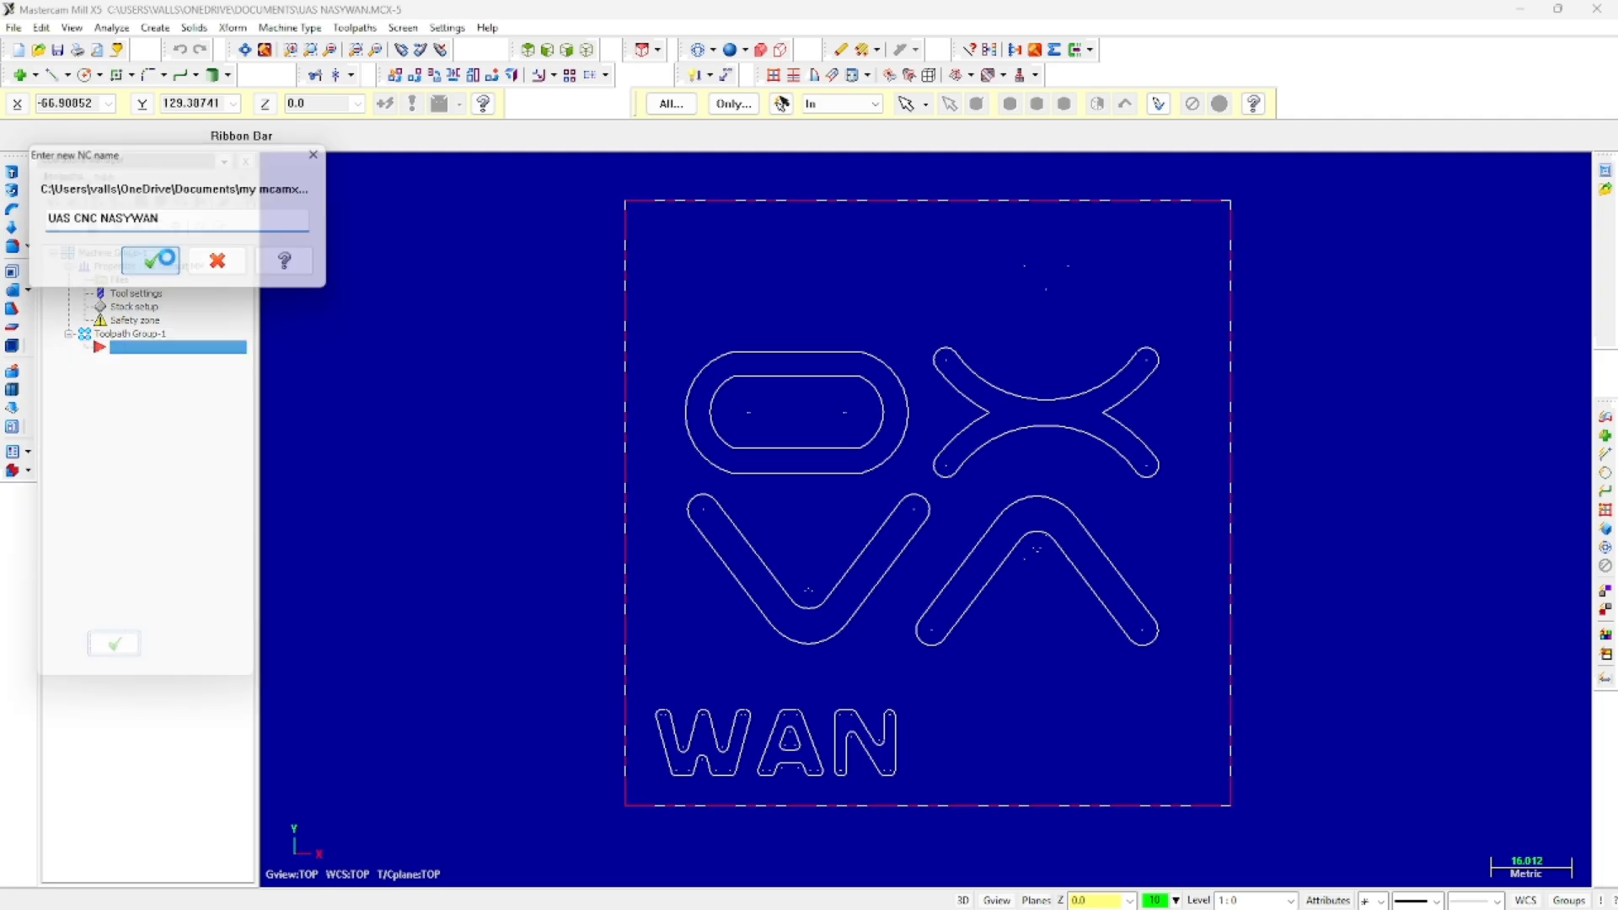
- Chain the outer and inner slot outlines, the X shape, the V shape and the inverted V shape as pocket boundaries
click(144, 552)
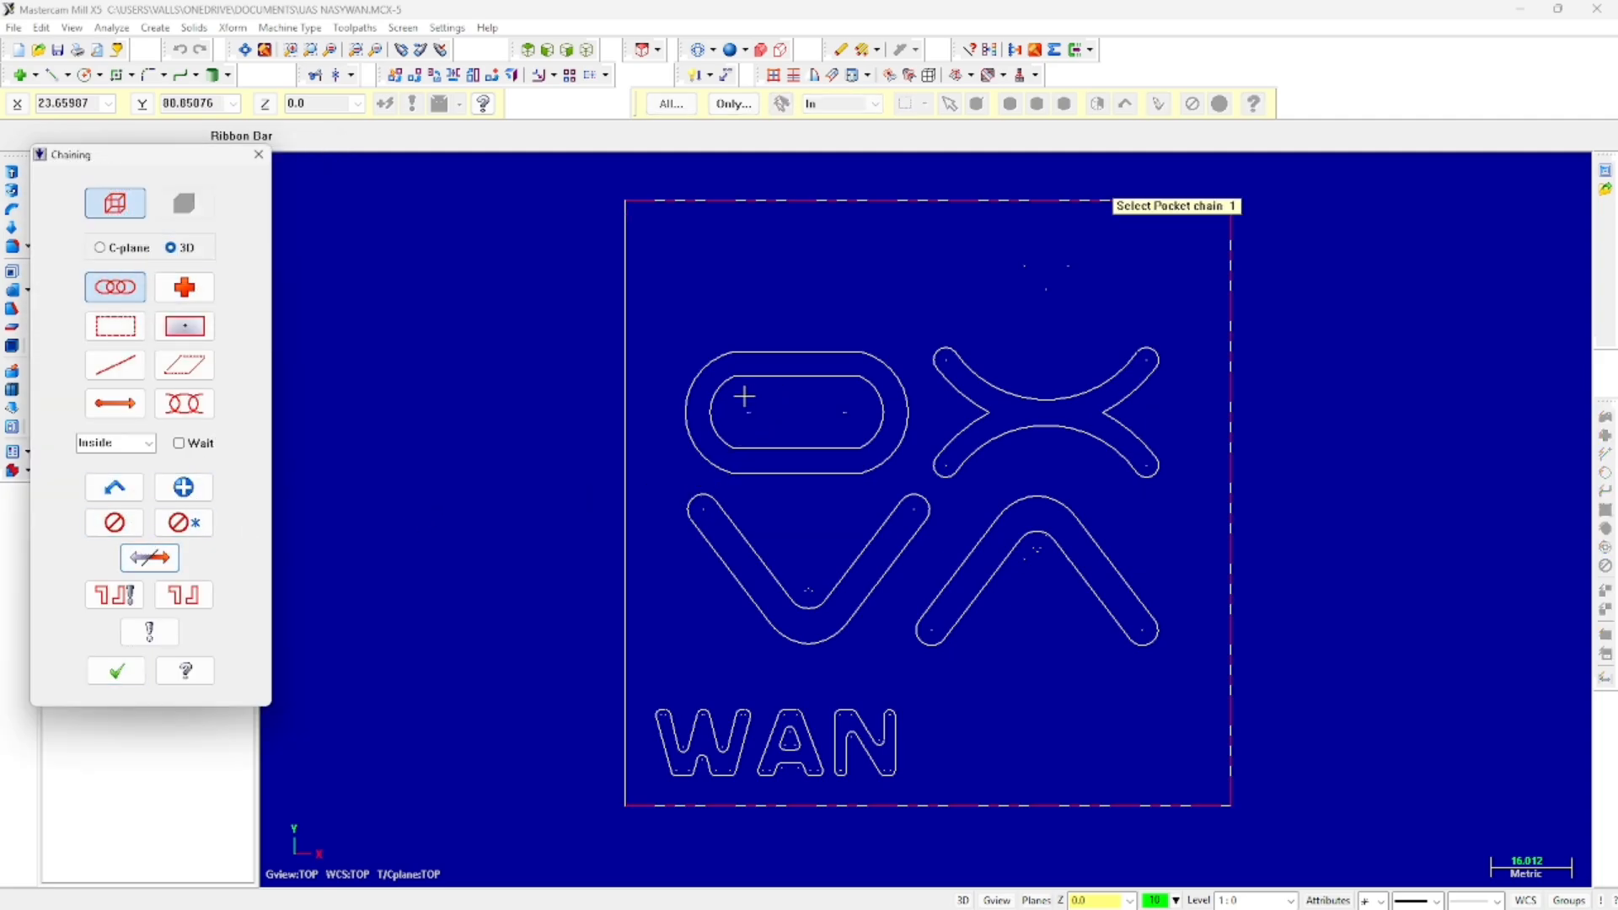
click(742, 350)
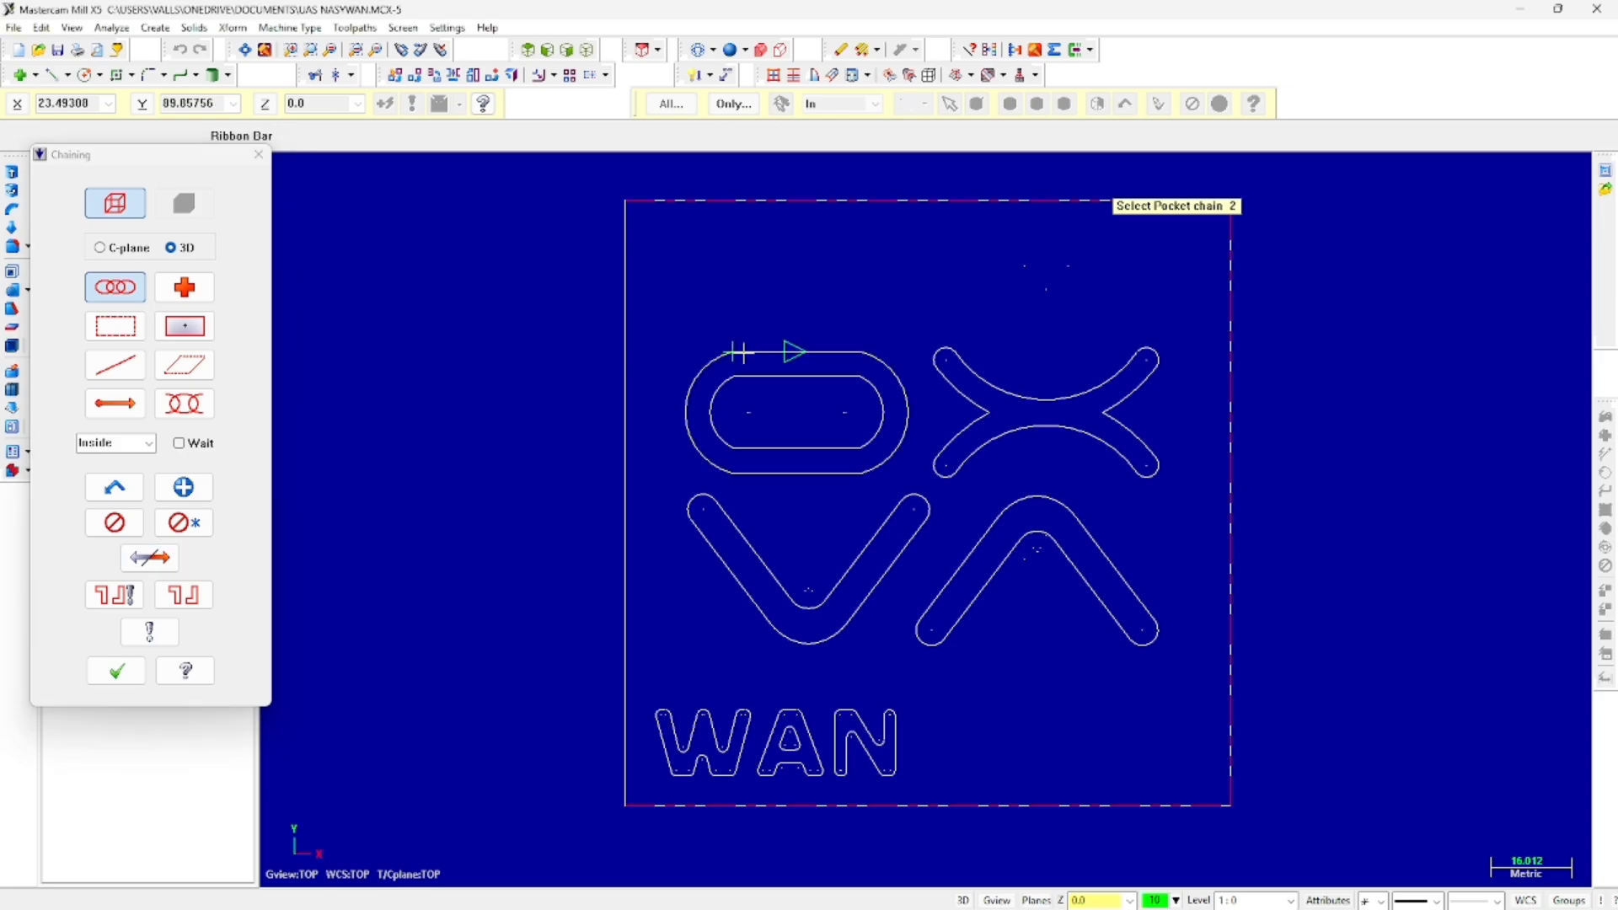
click(752, 376)
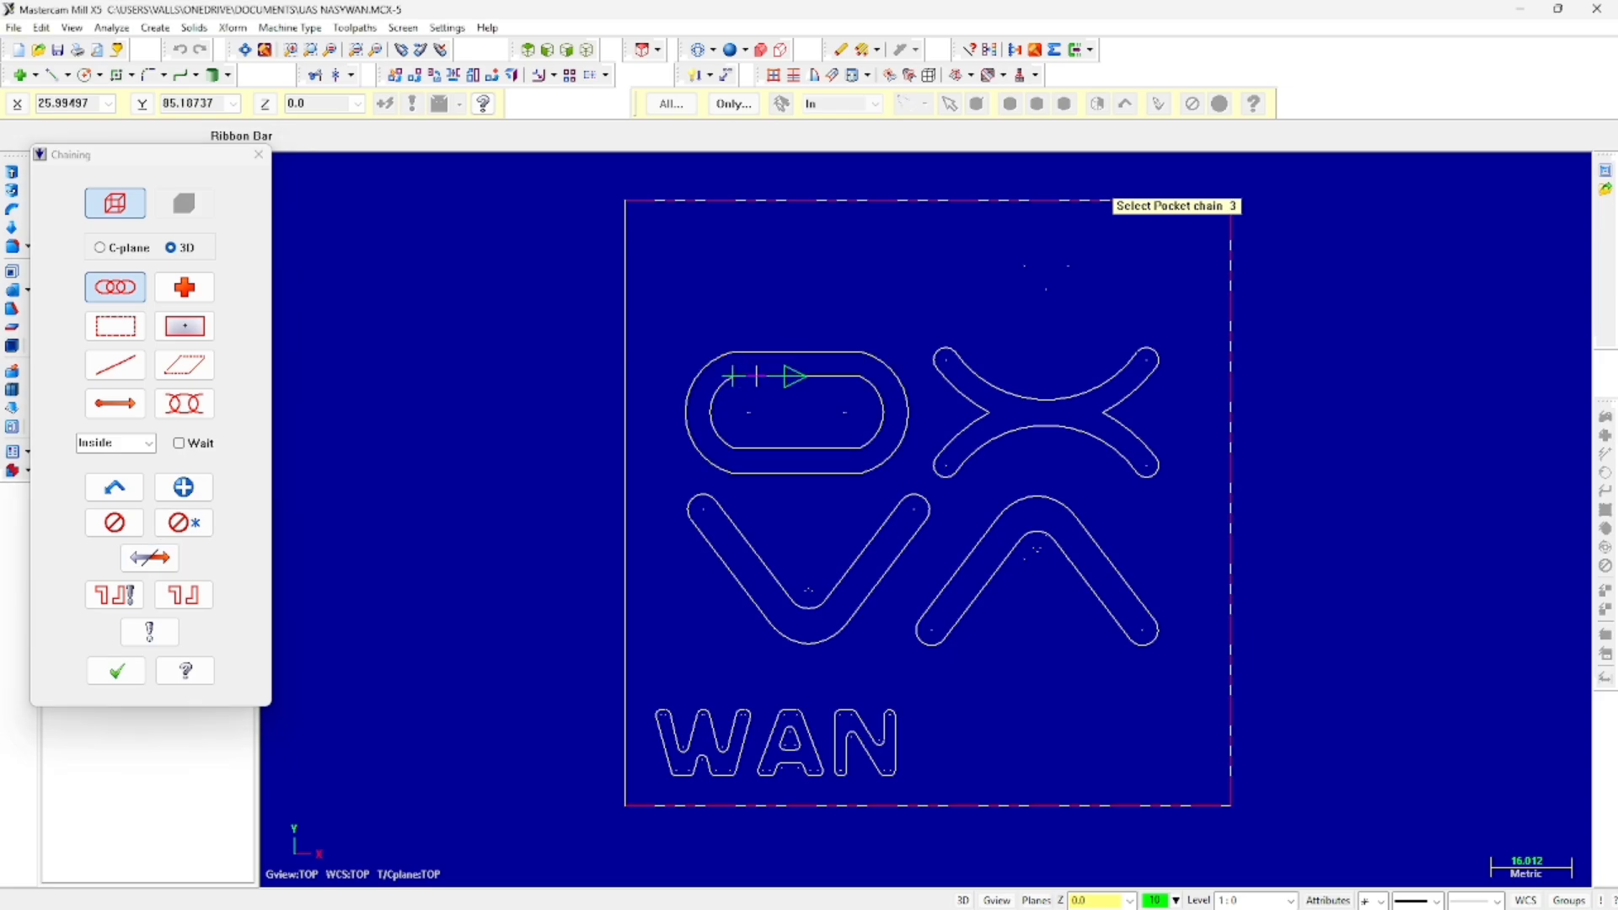
click(962, 360)
click(739, 518)
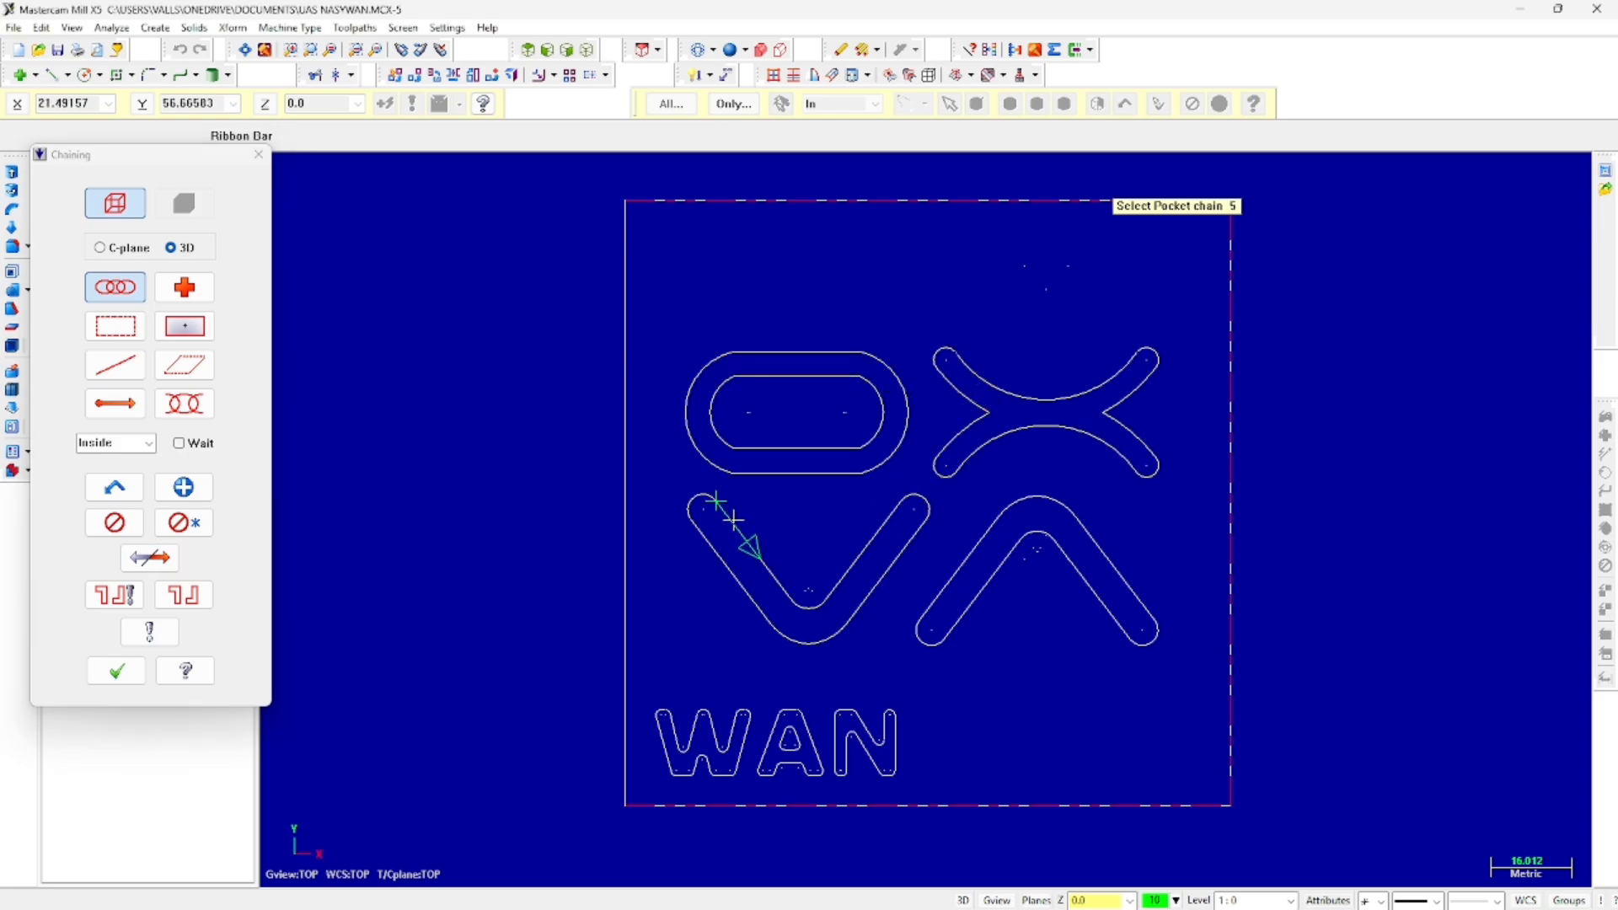
click(150, 557)
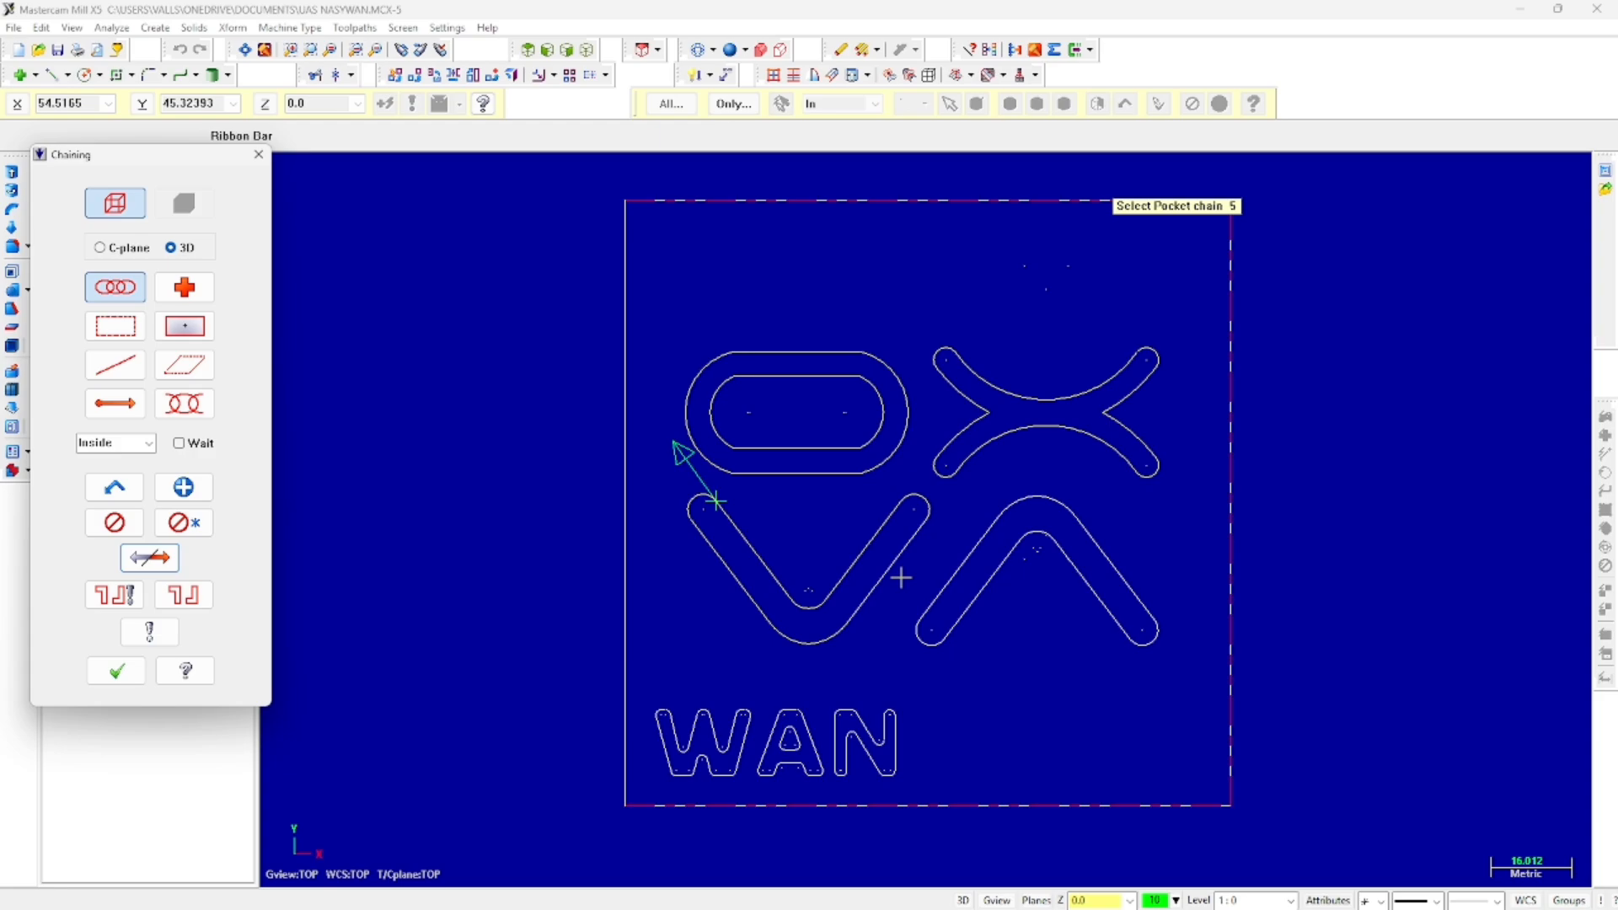
click(952, 572)
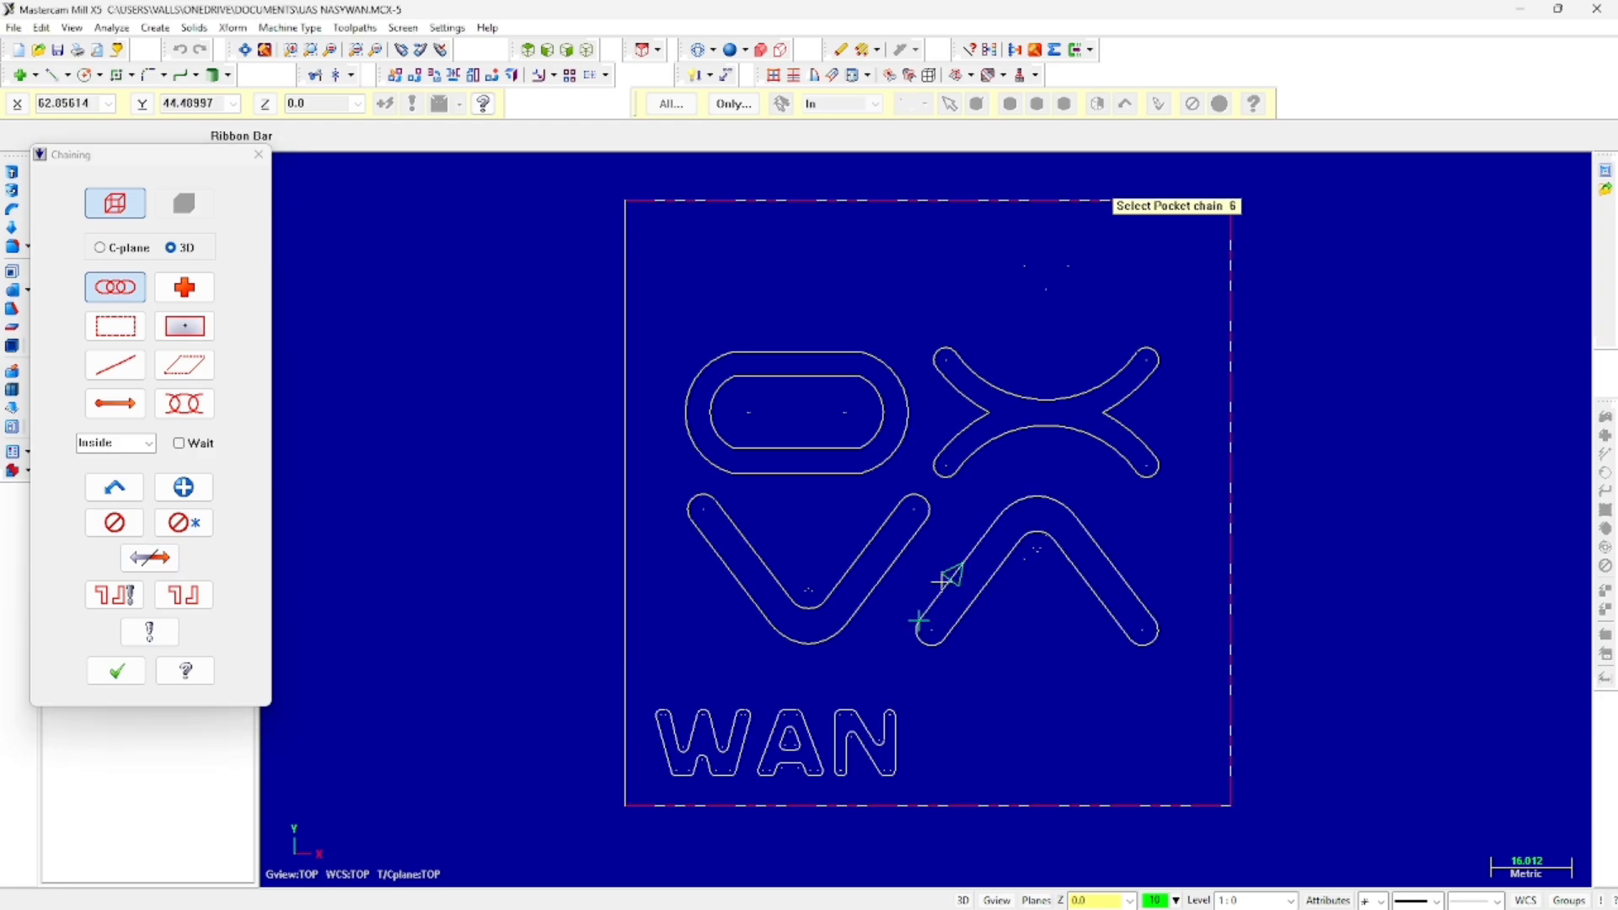
- Chain the WAN letter outlines, including the inner contour of the A, reverse chains where needed and accept the pocket selection
click(659, 722)
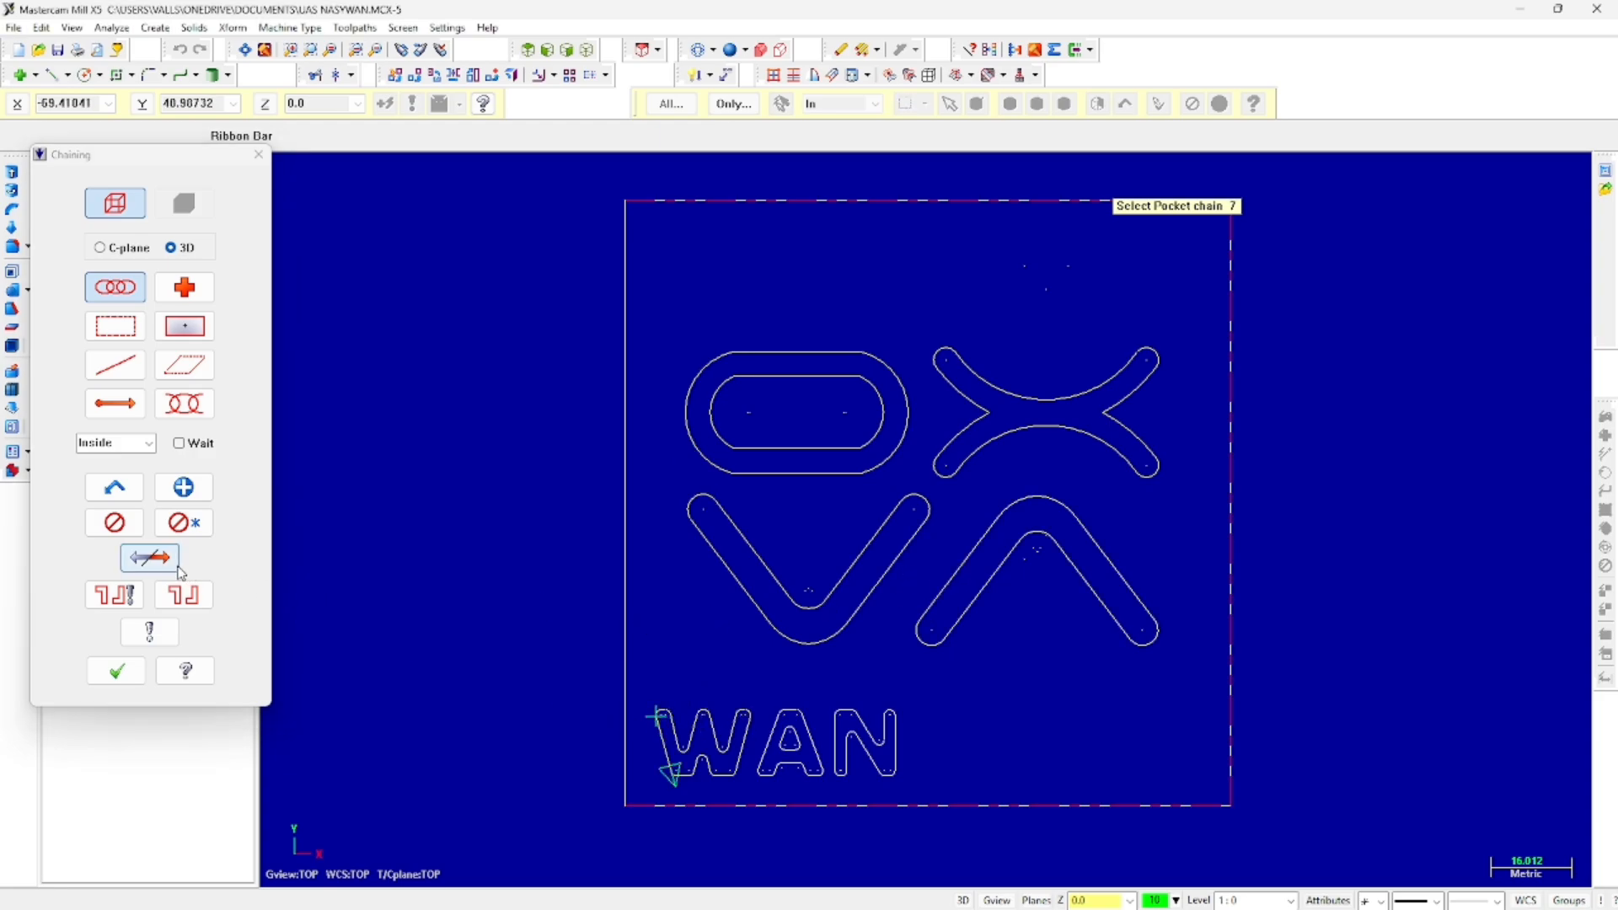
click(149, 557)
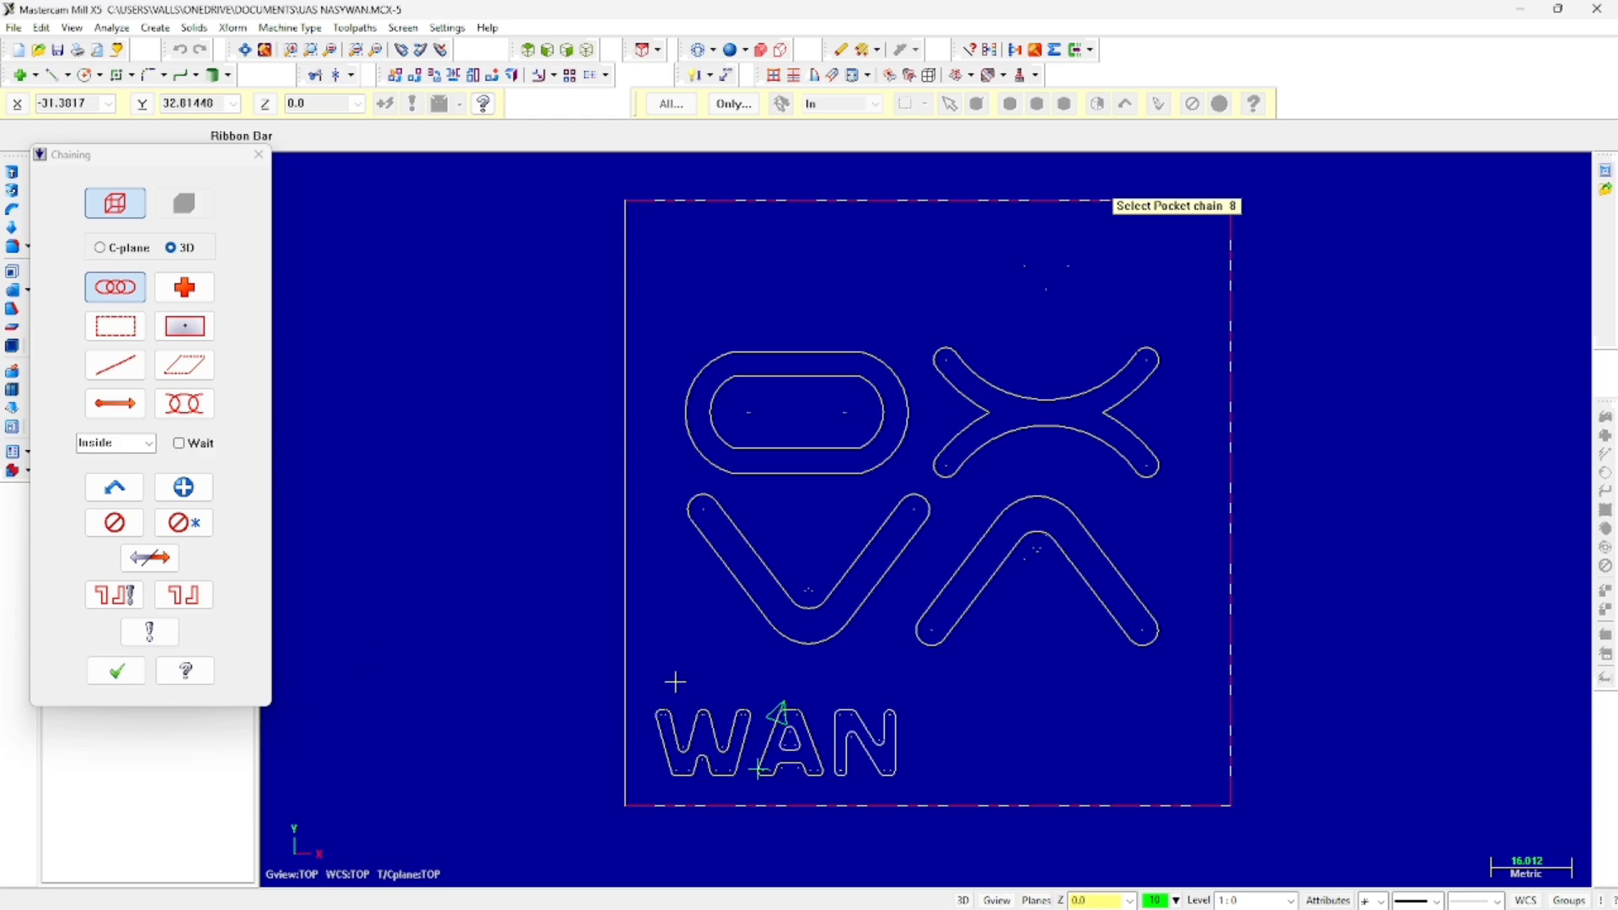
click(789, 739)
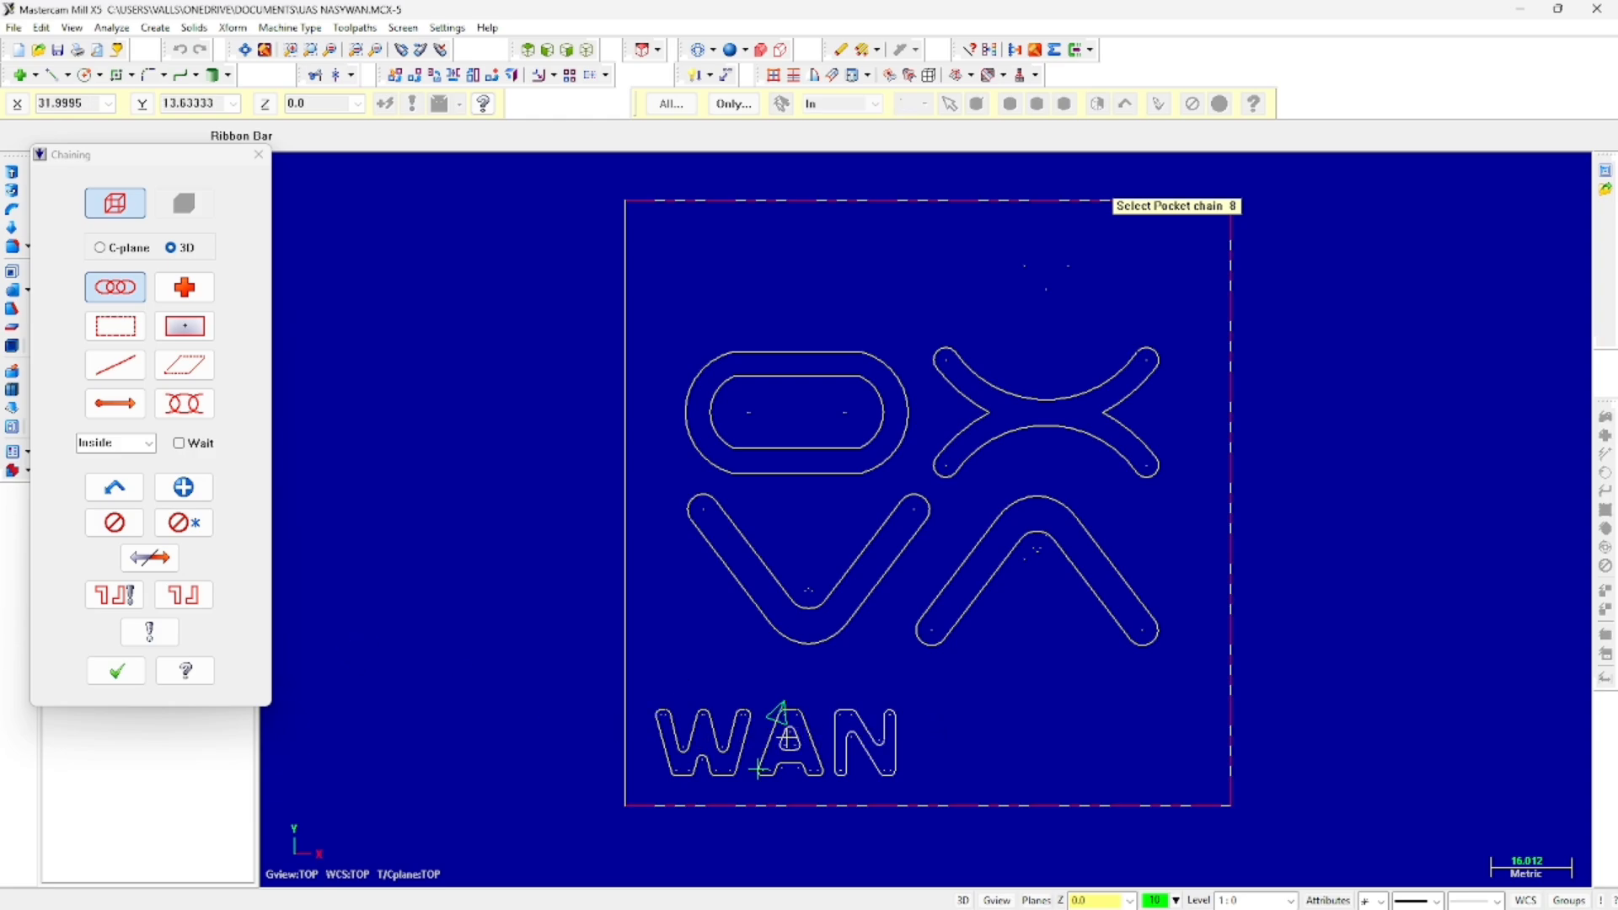
click(837, 722)
click(149, 557)
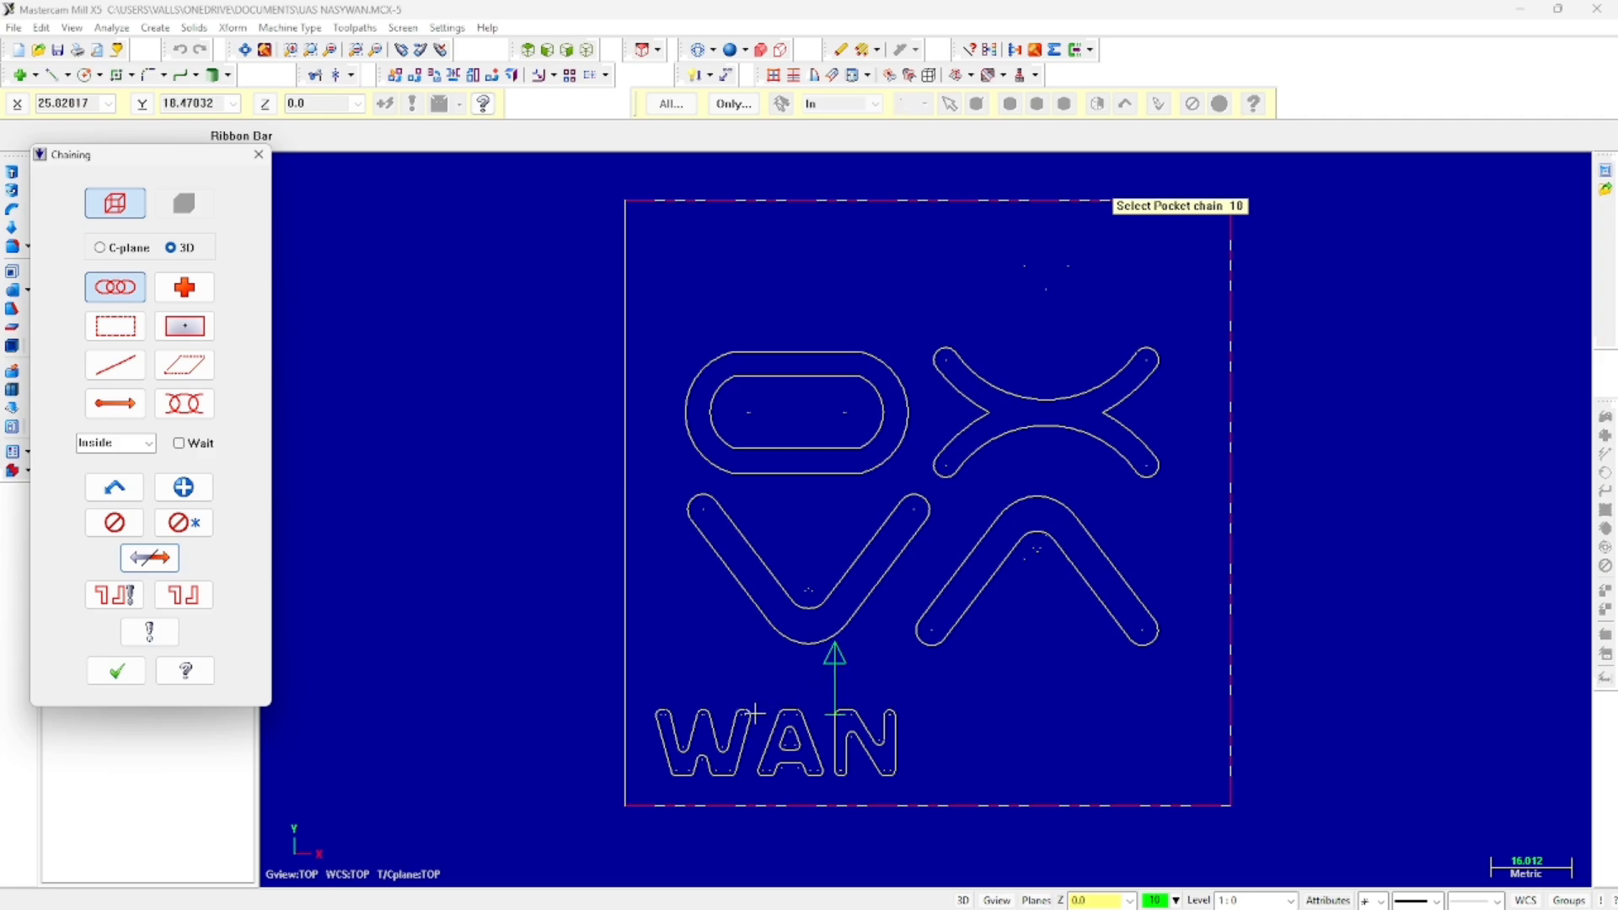
click(115, 672)
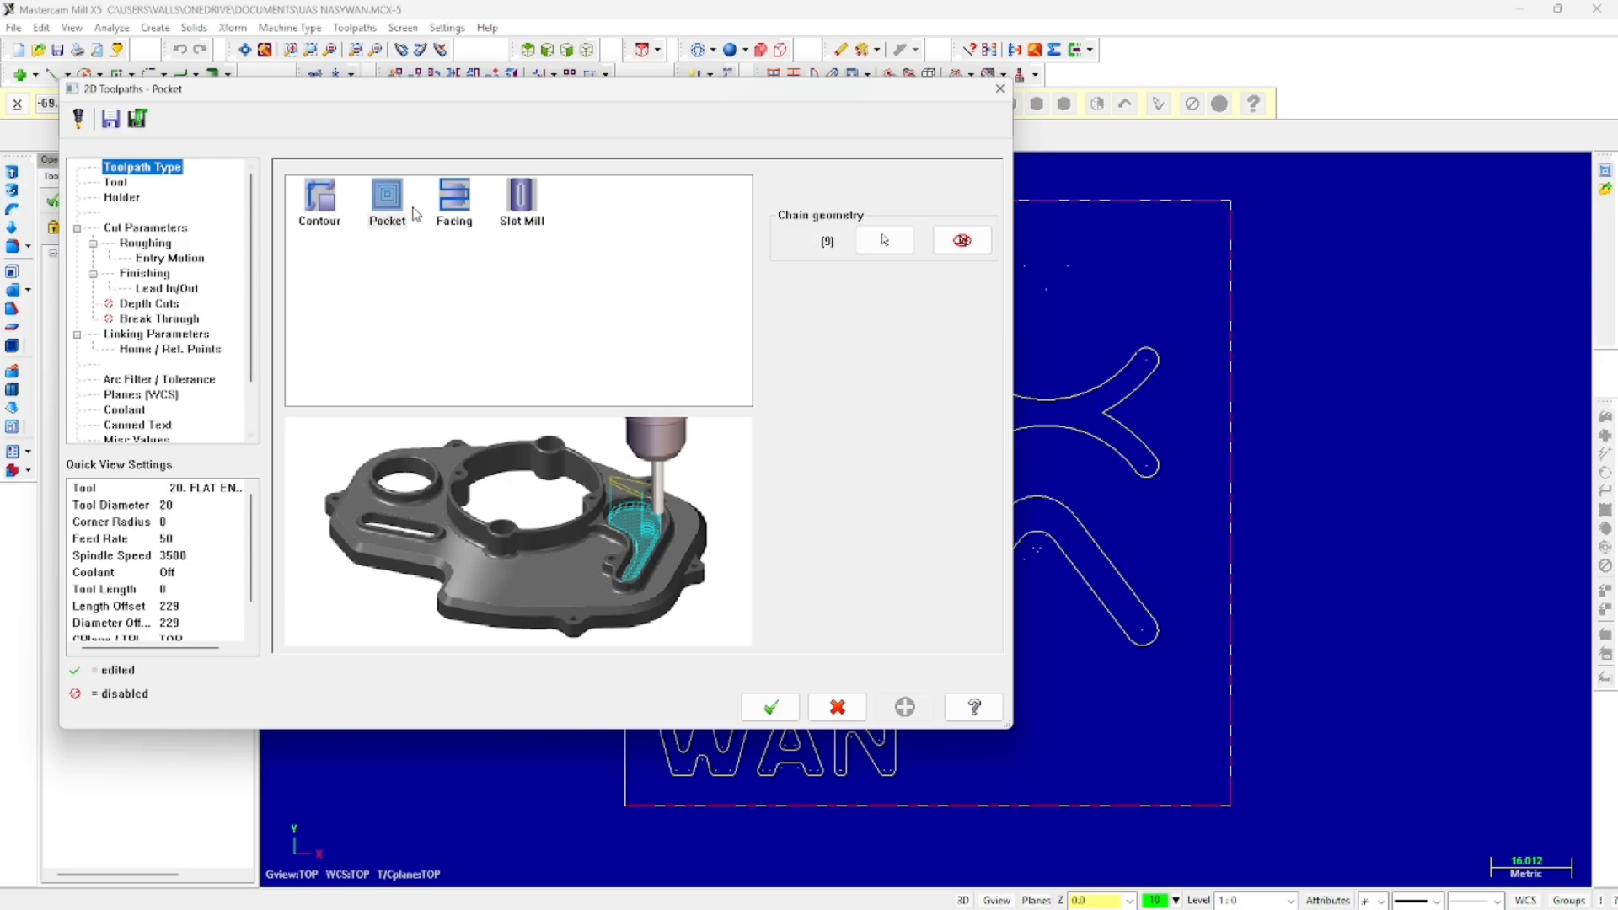
- Select library tool 211, the 2 mm flat endmill, for the pocket toolpath
click(122, 185)
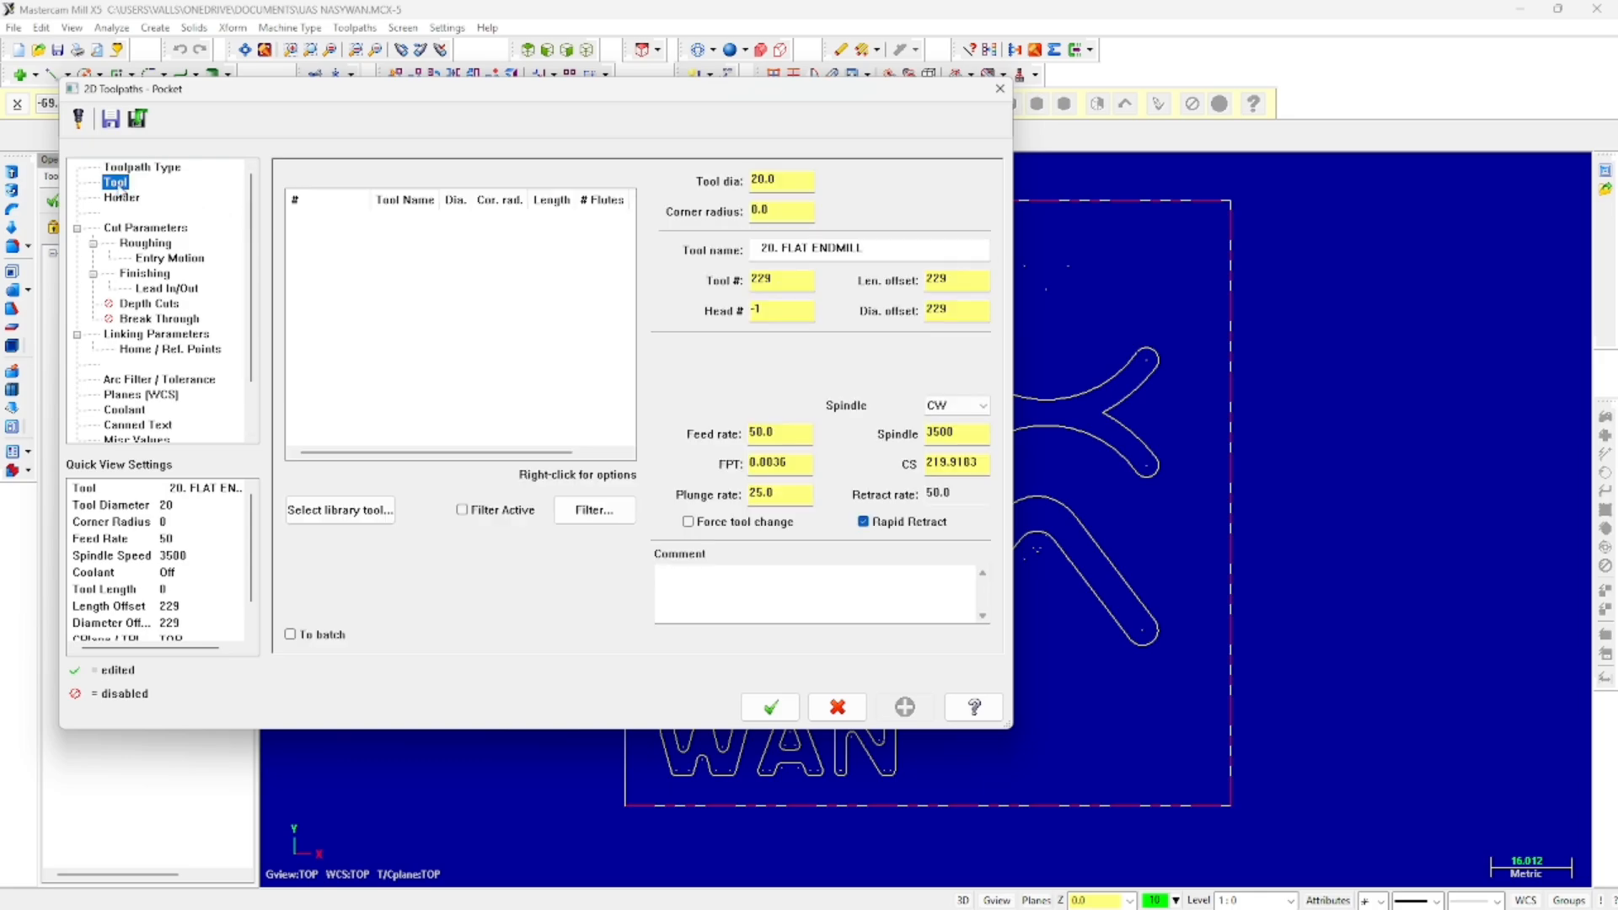
click(340, 510)
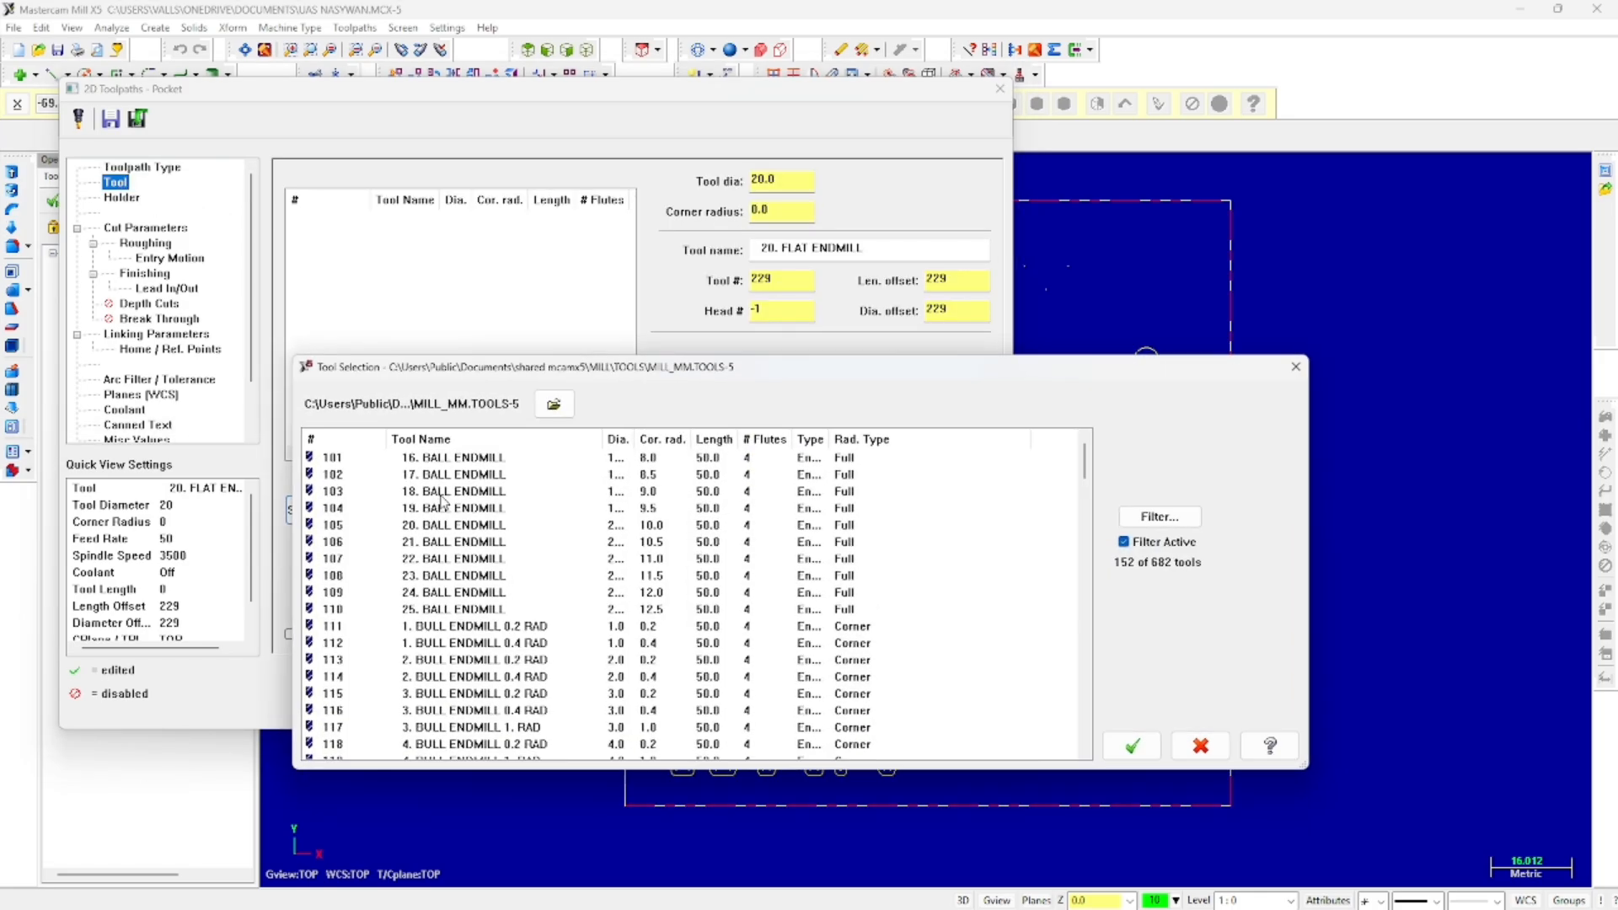
text(211)
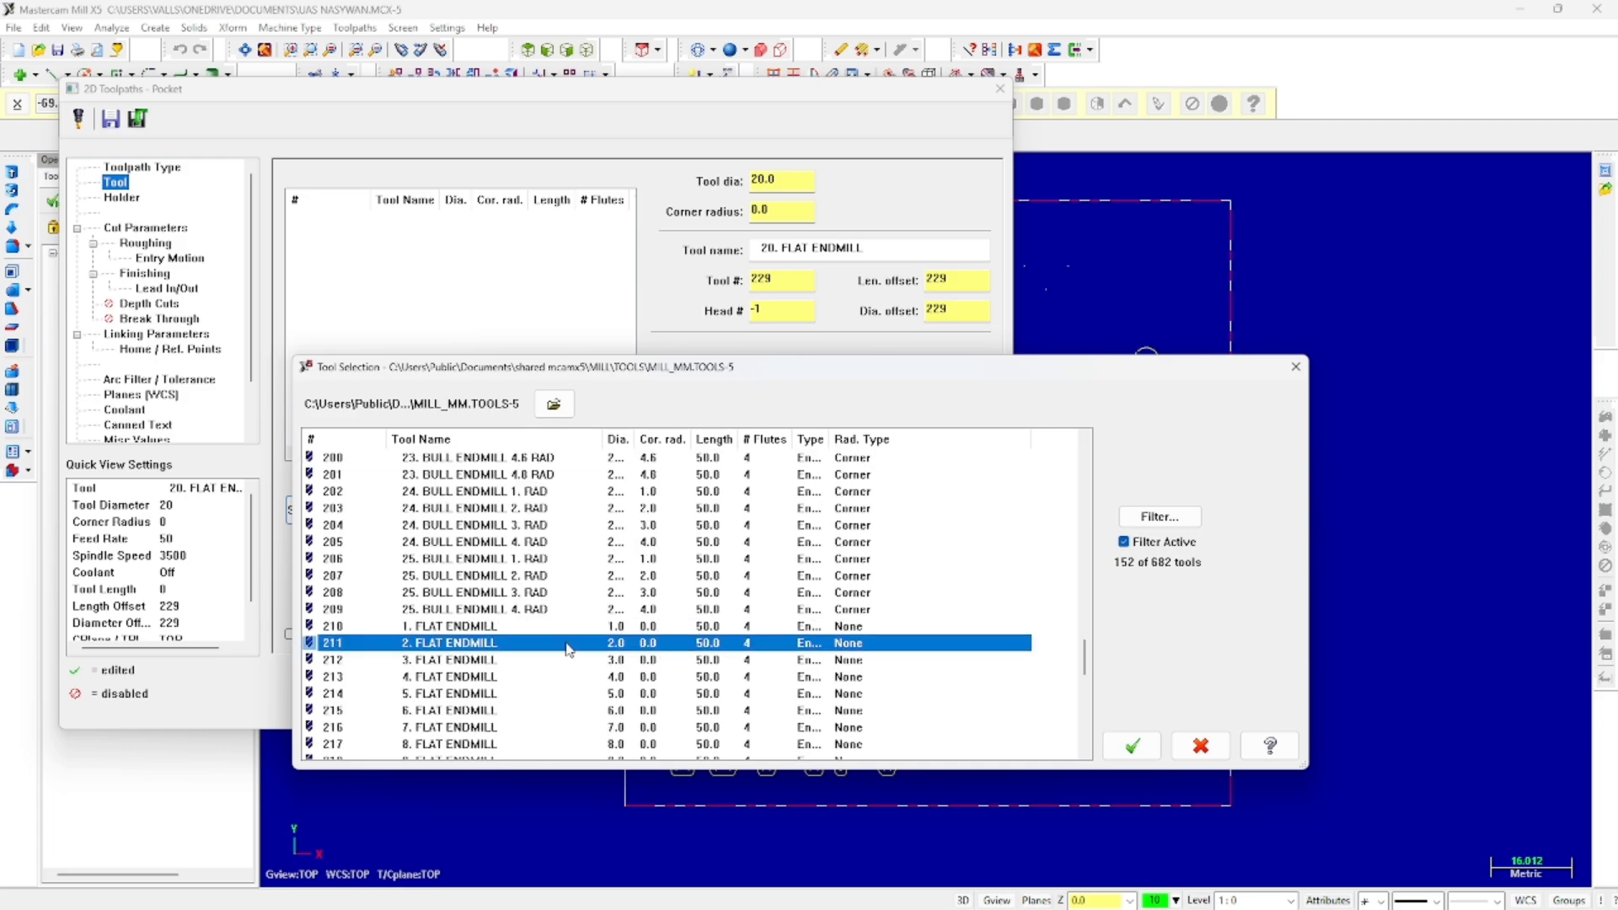
click(1132, 745)
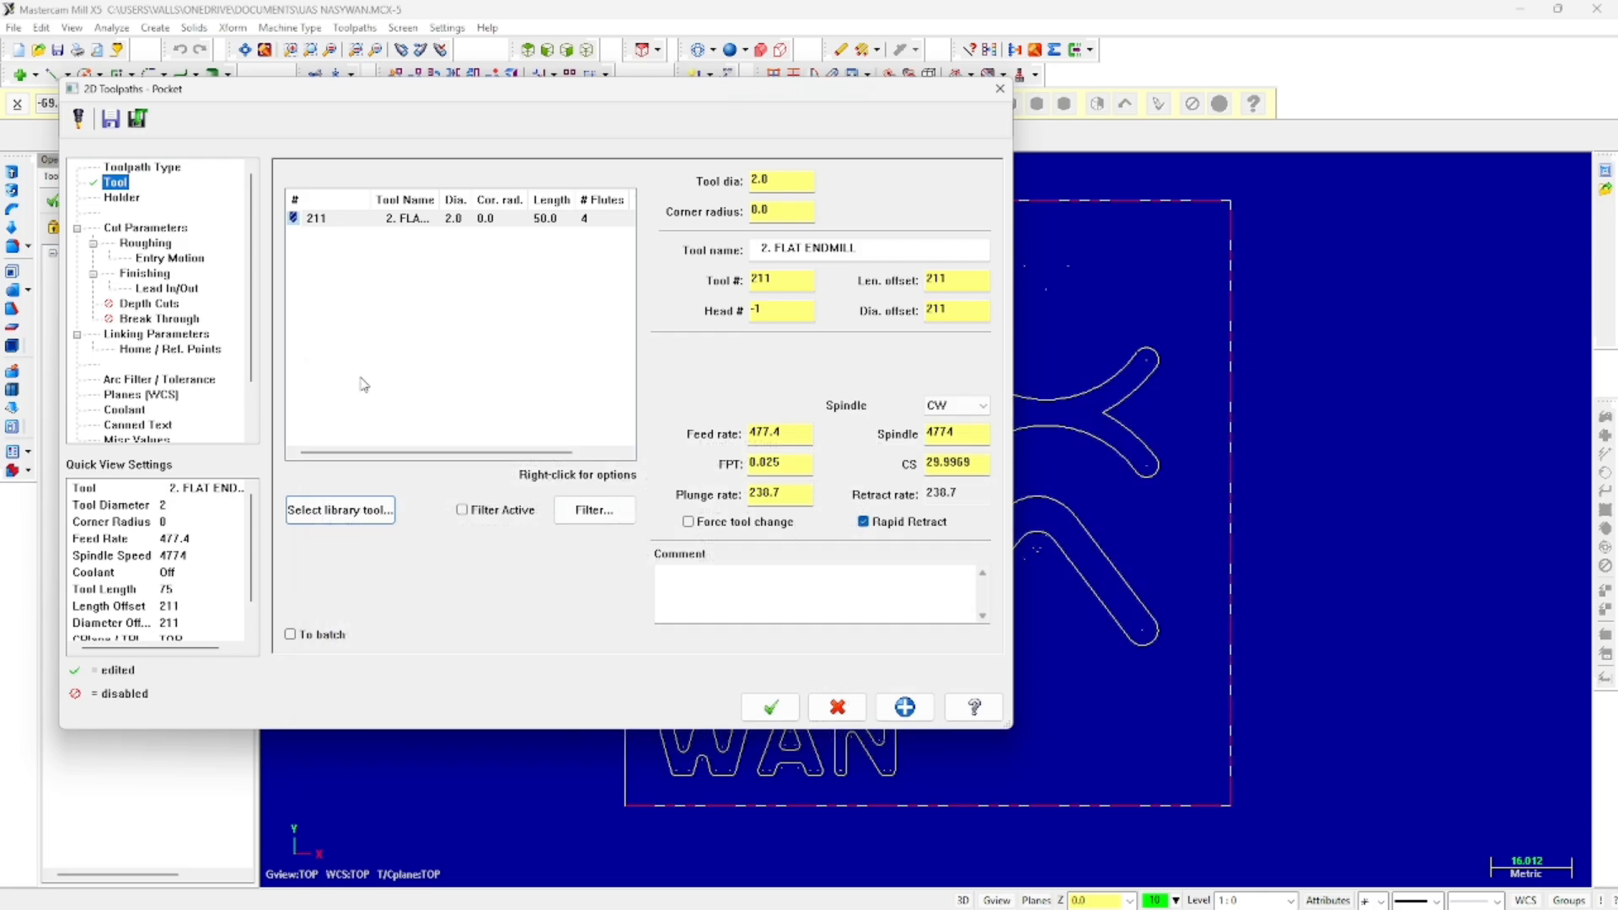
- Set the roughing method to Constant Overlap Spiral and the entry motion to Helix
click(139, 242)
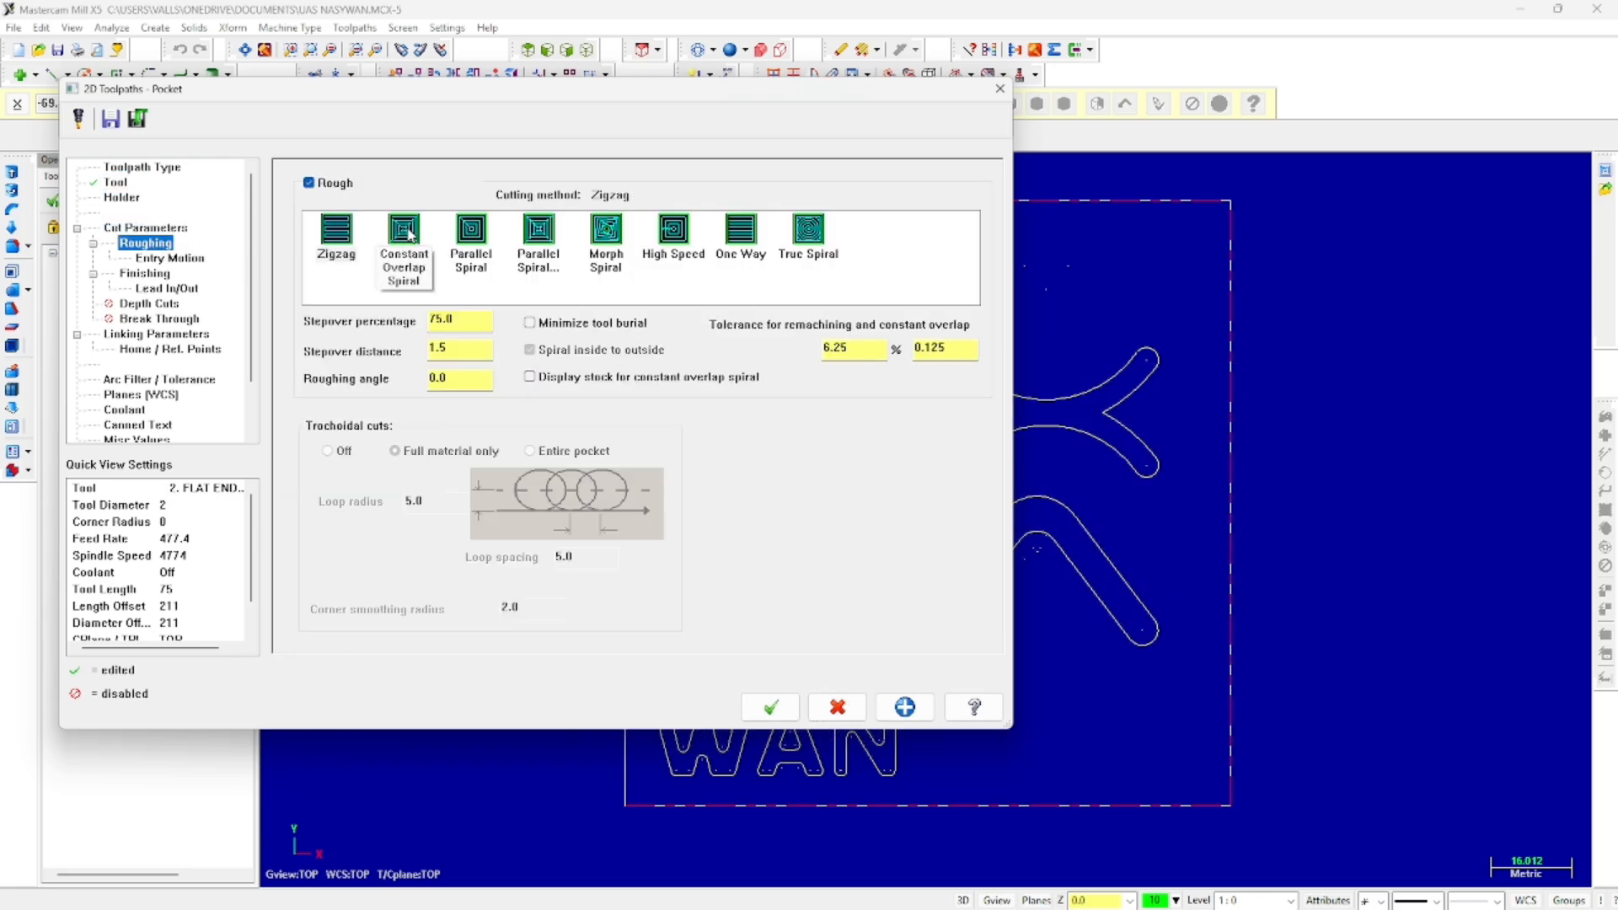
click(405, 232)
click(171, 258)
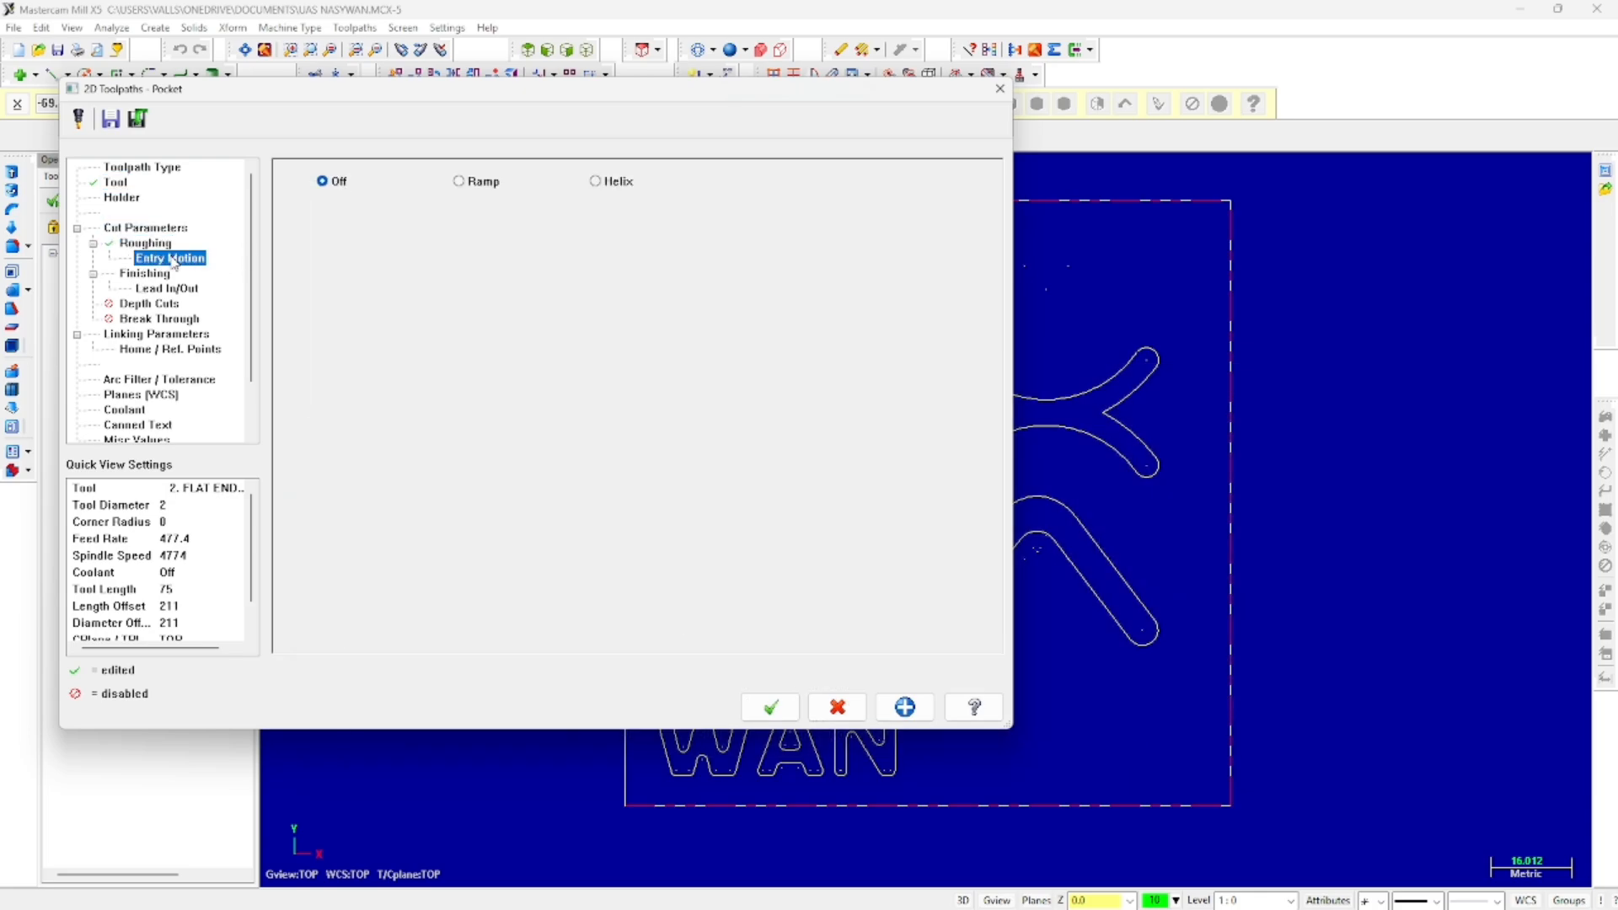
click(611, 186)
- Set the finishing pass spacing to 0
click(148, 276)
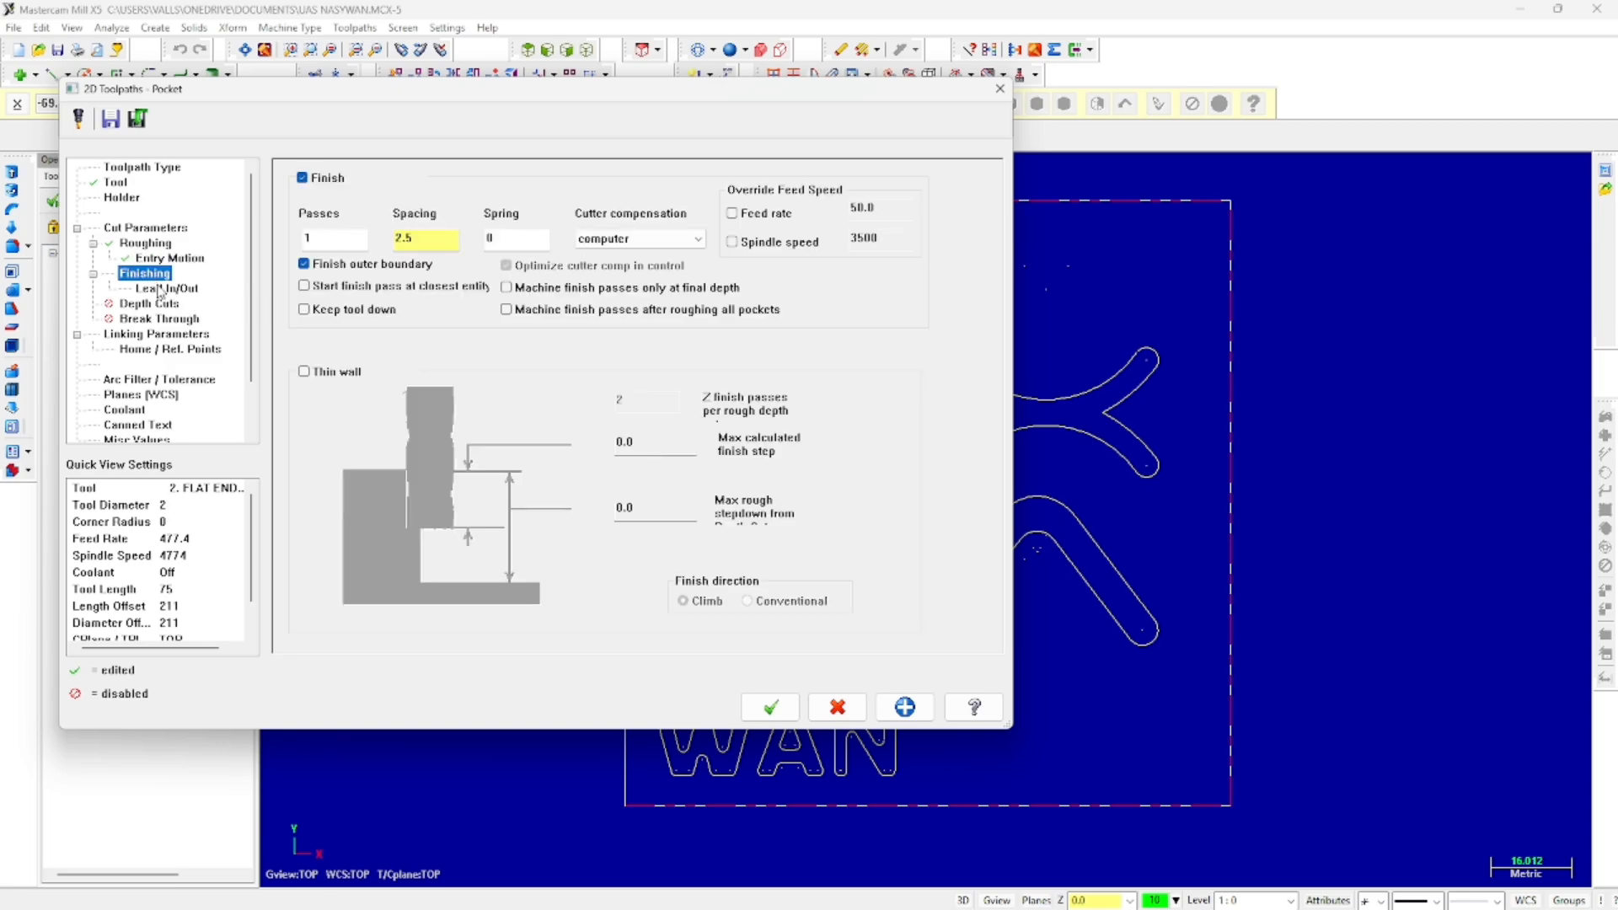
double_click(420, 242)
text(0)
click(154, 291)
- Enable depth cuts for the pocket with a maximum rough step of 0.5 mm
click(154, 305)
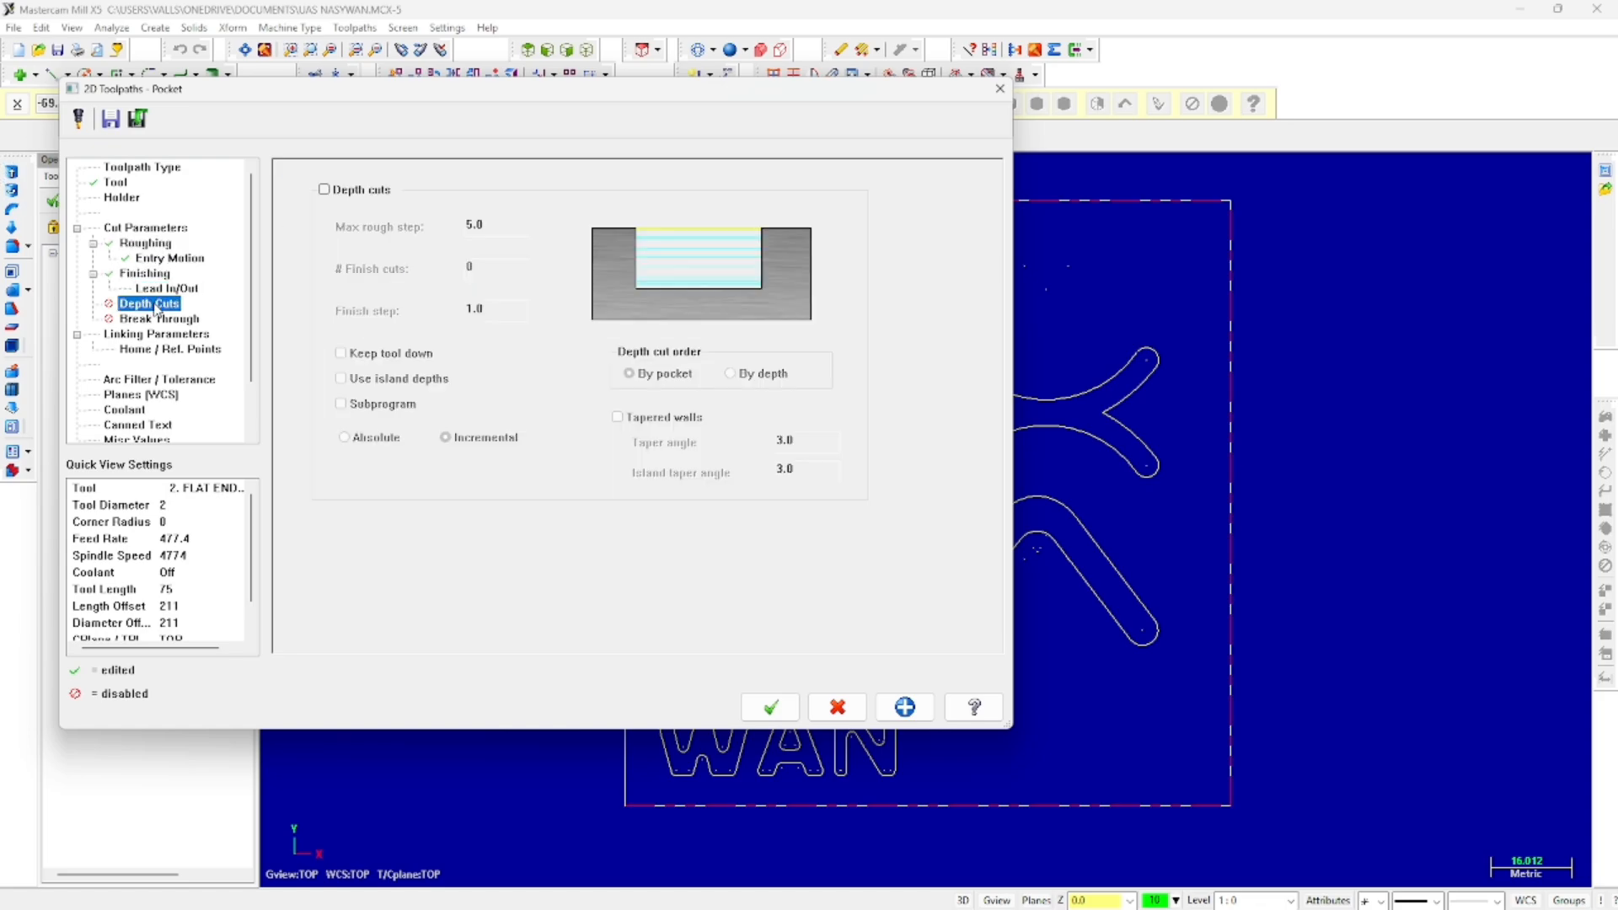
click(361, 190)
double_click(487, 225)
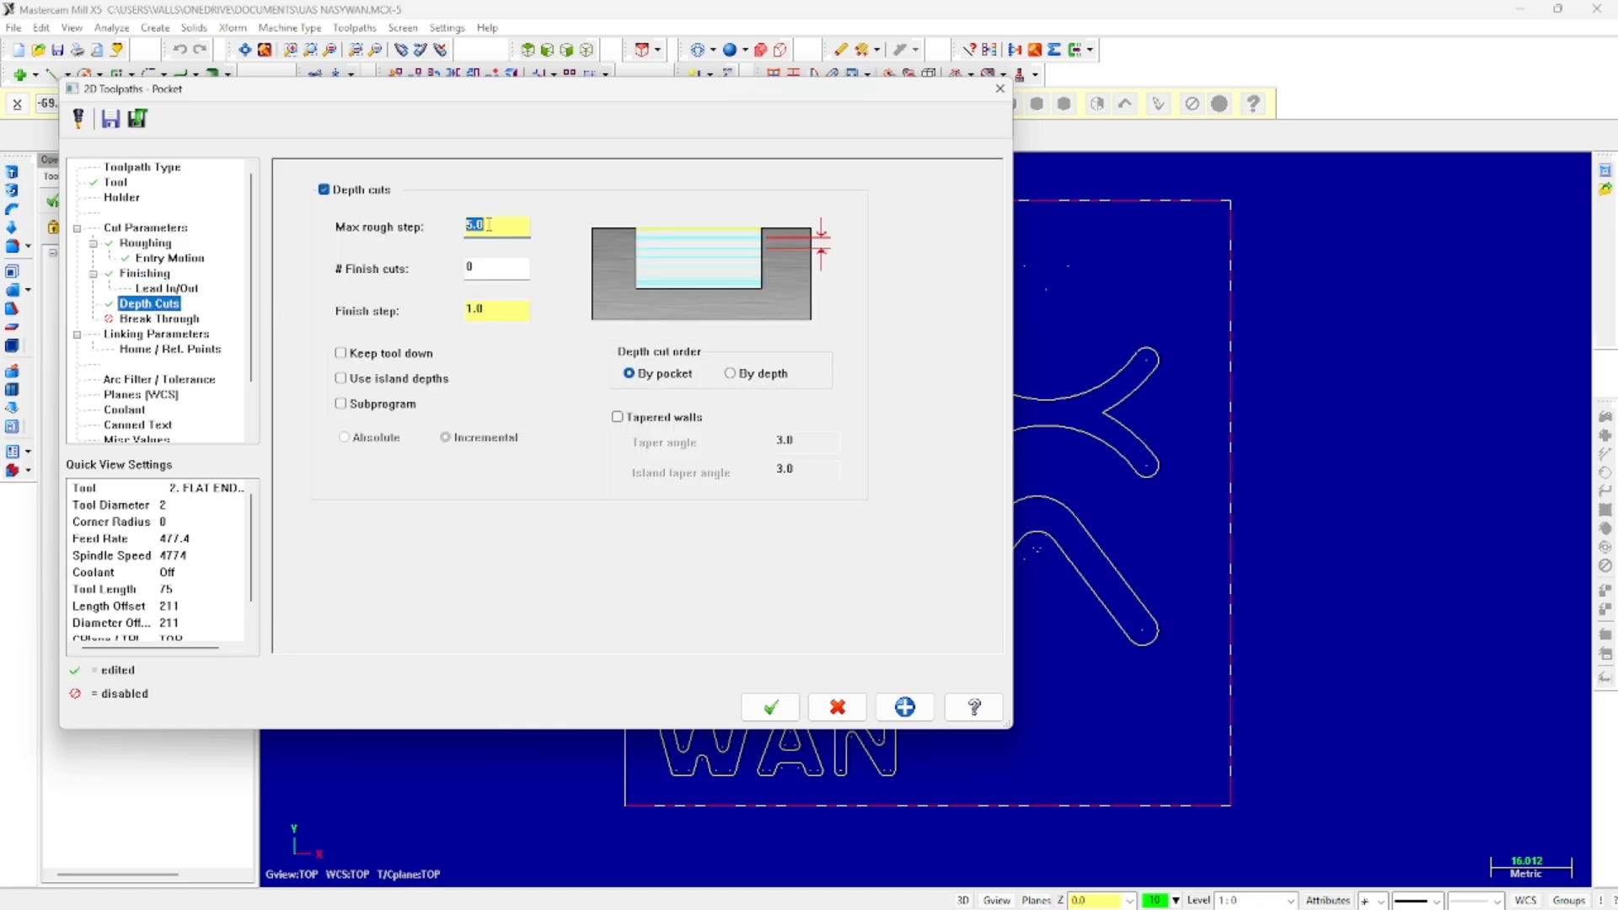
text(0.5)
key(Return)
- Set the linking heights and depth to absolute, enter a negative pocket depth and generate the toolpath
click(173, 320)
click(177, 334)
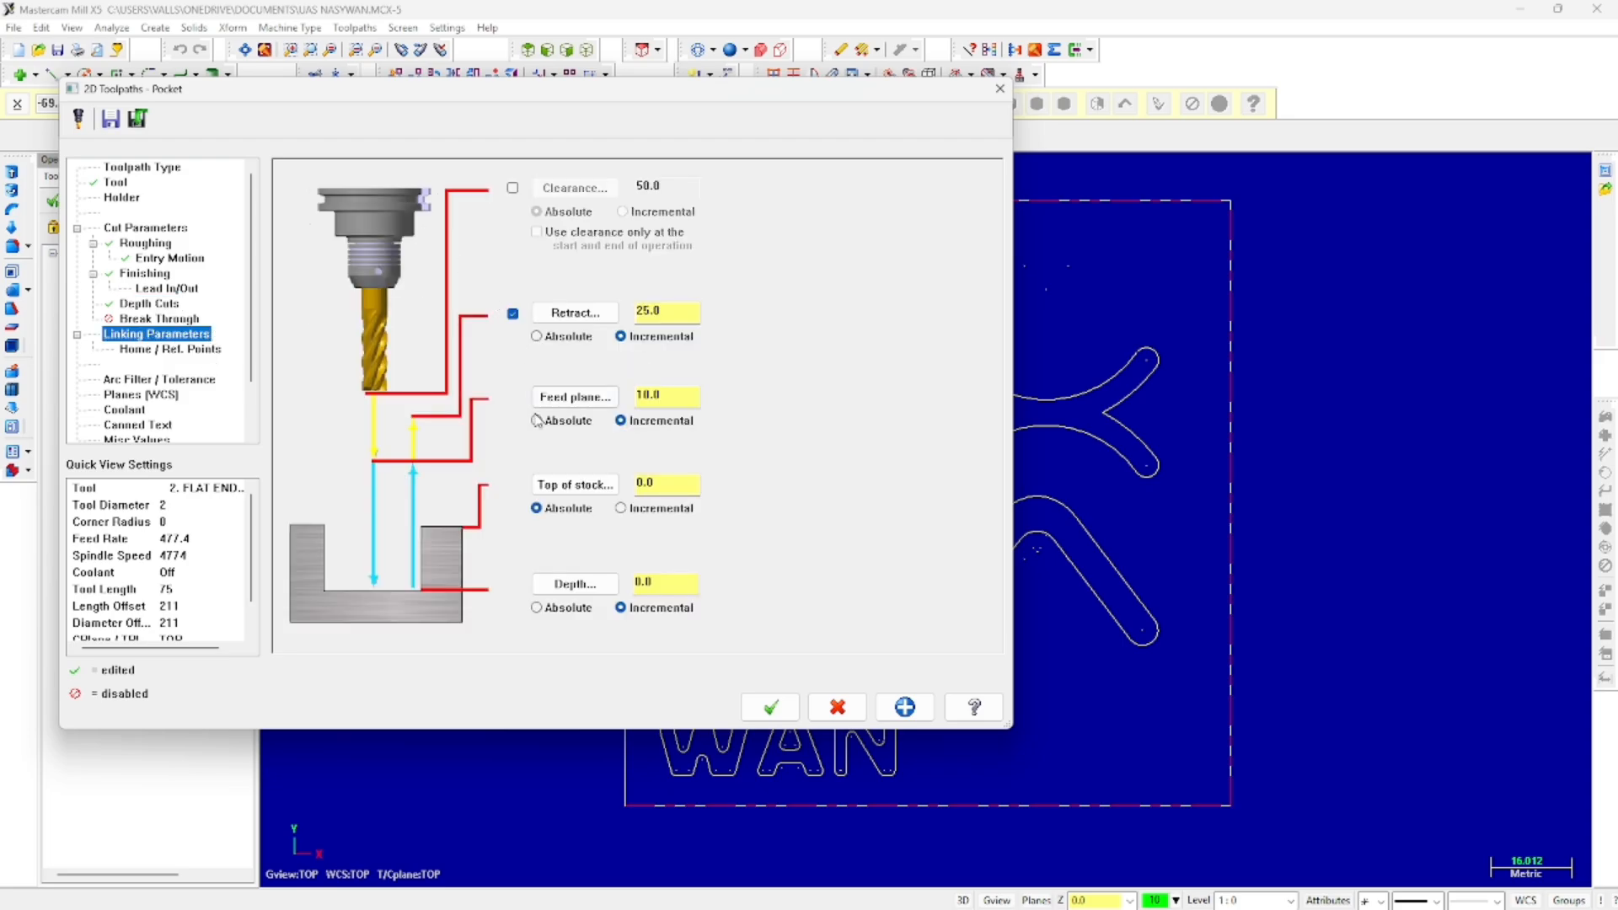
click(536, 336)
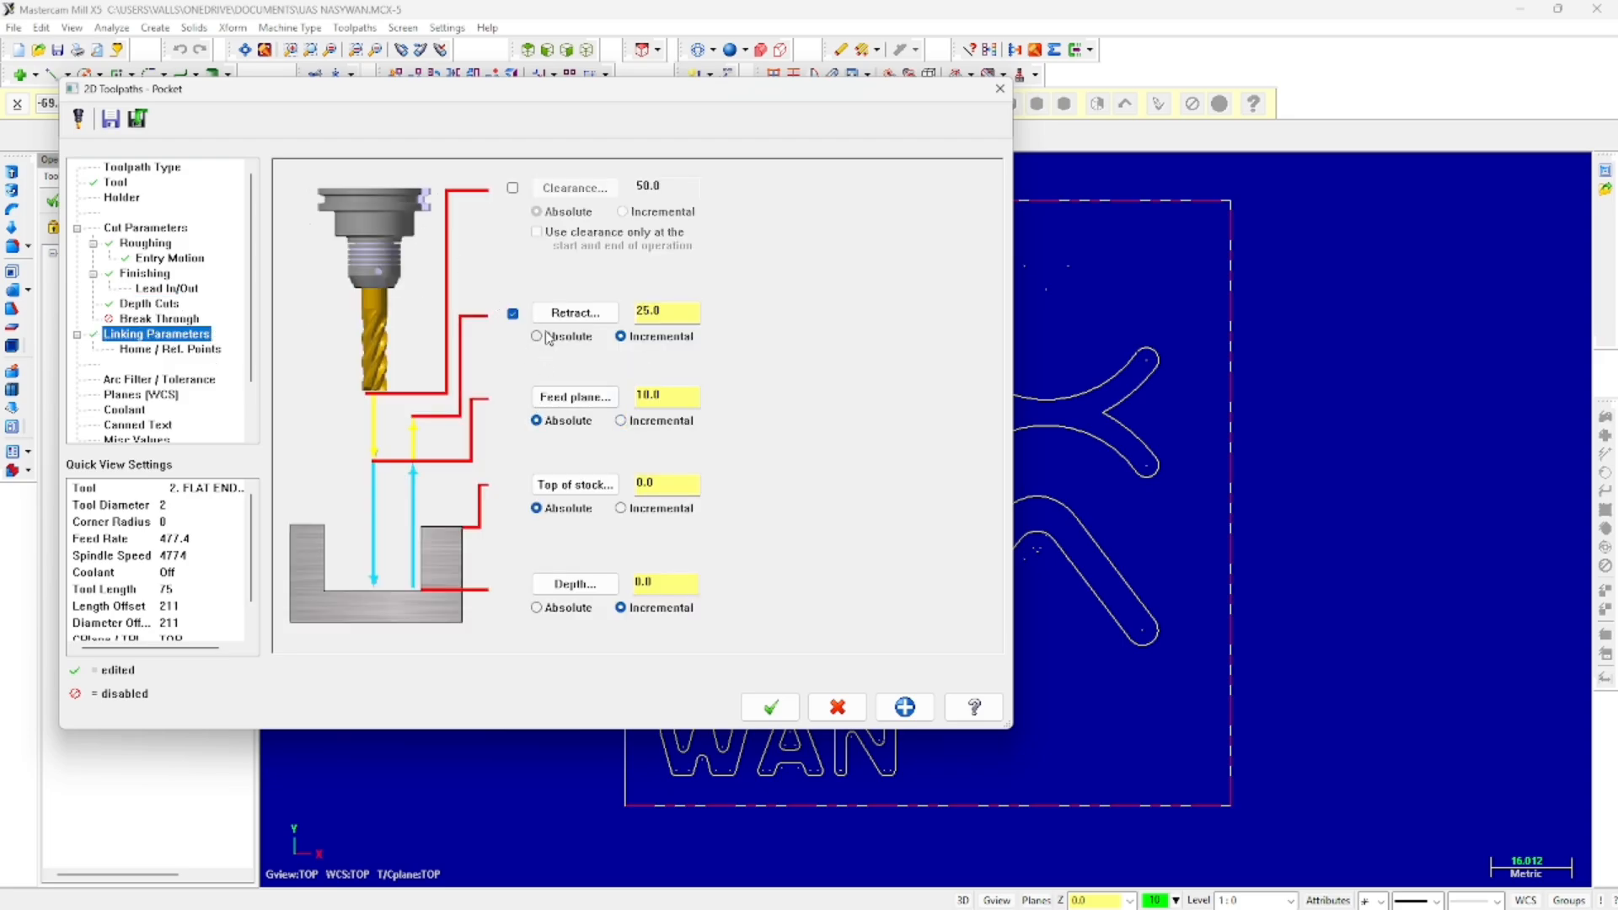
click(536, 607)
double_click(670, 583)
text(-0)
click(770, 707)
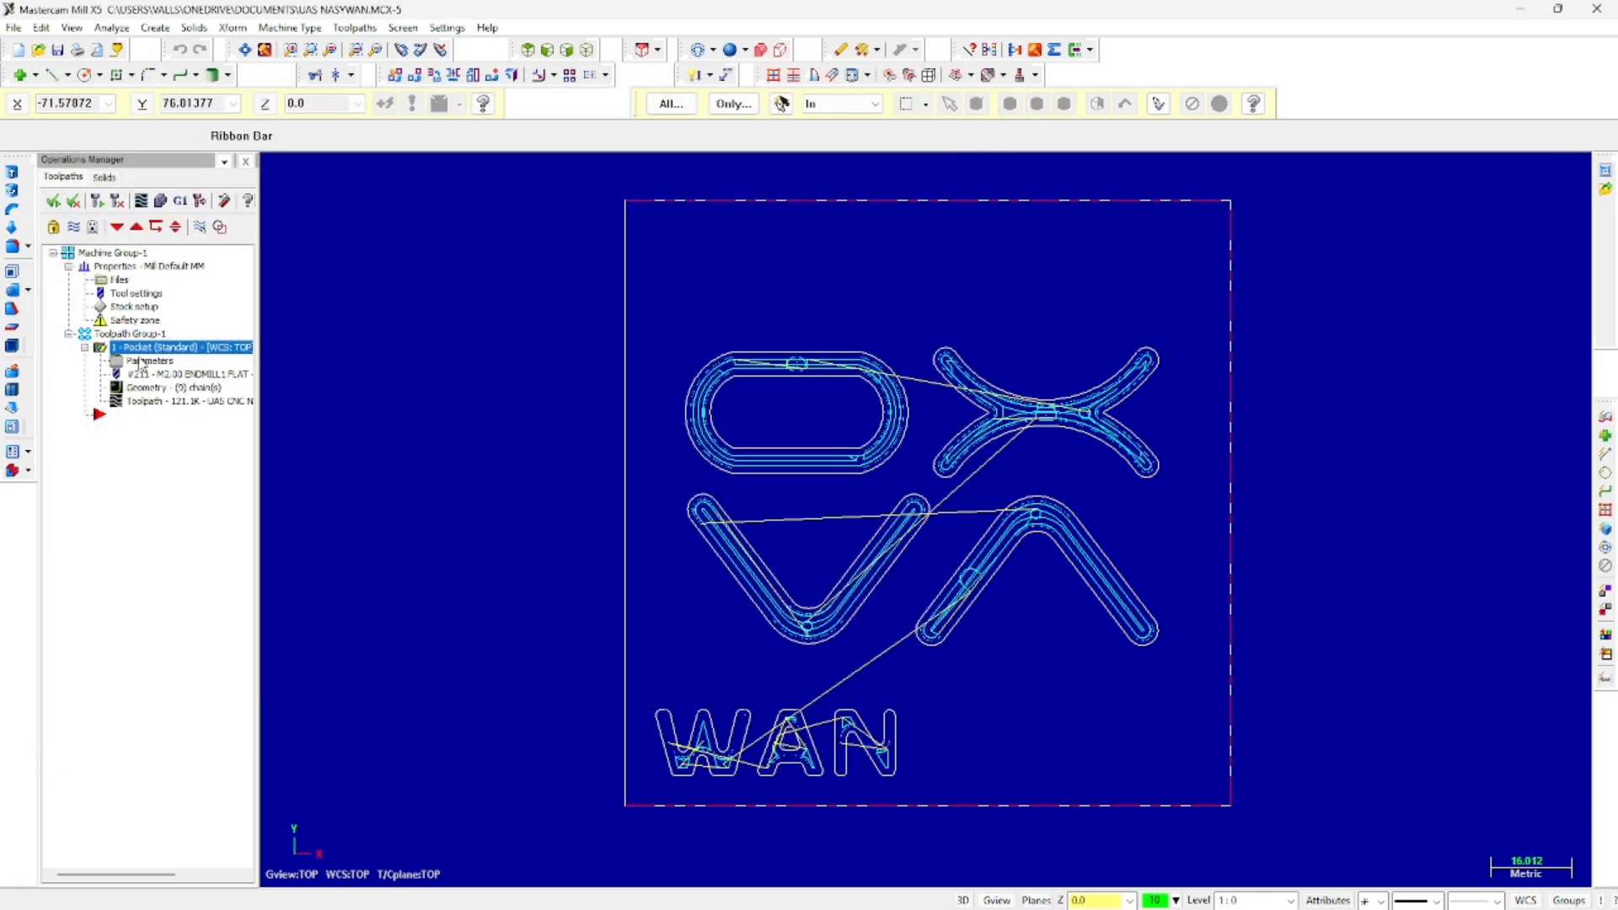
- Run the solid verification of the pocket toolpath to the end and close it
click(162, 202)
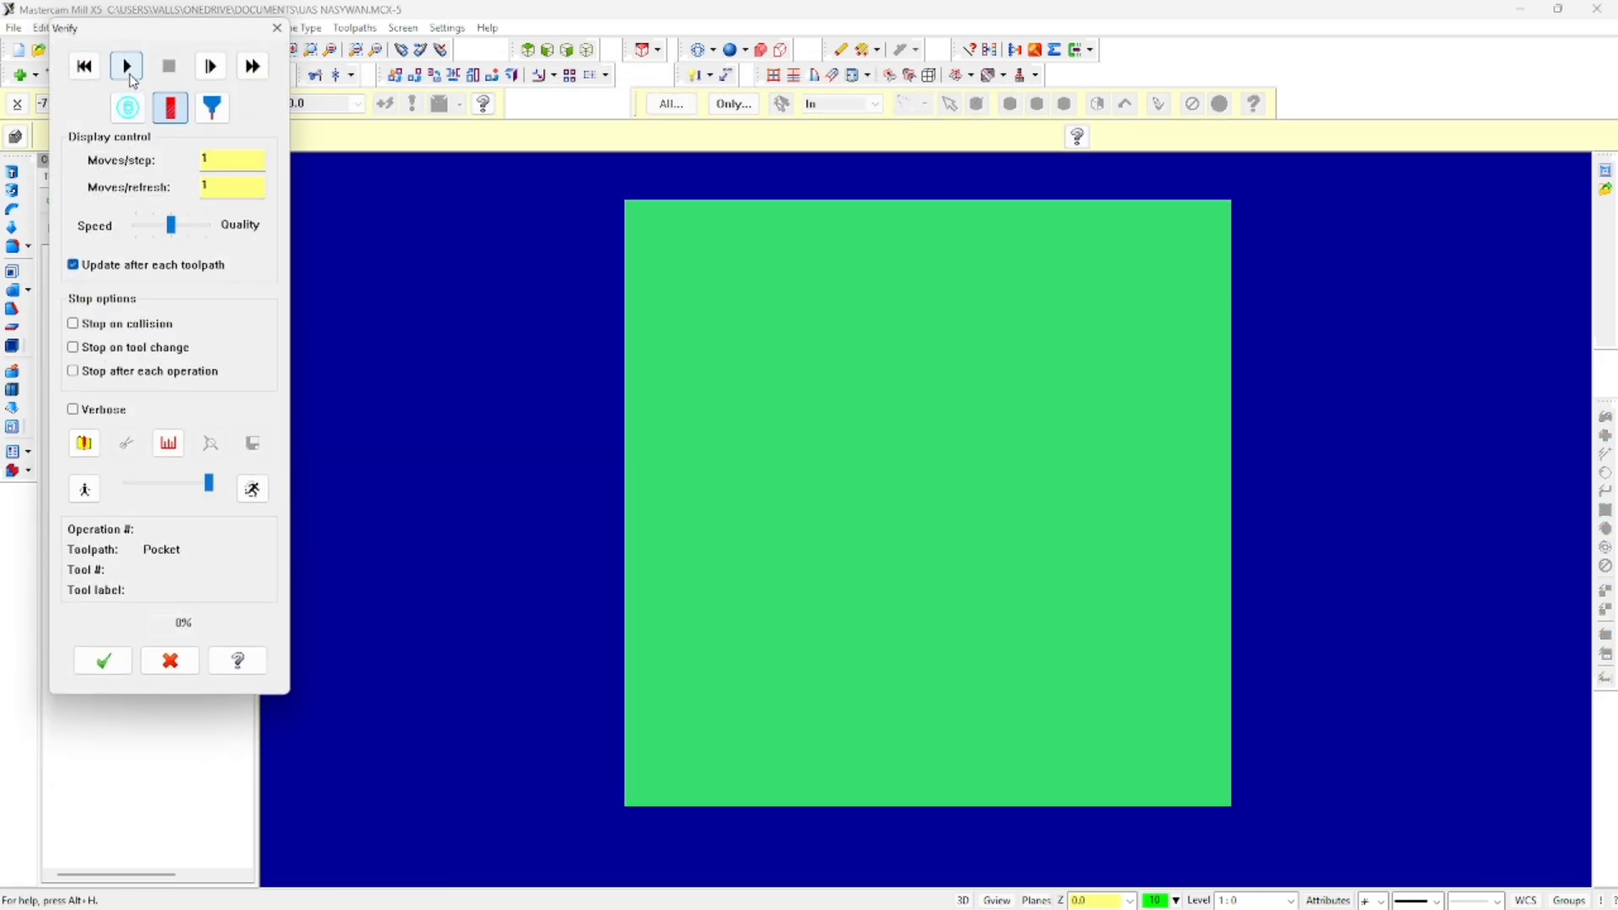
click(126, 66)
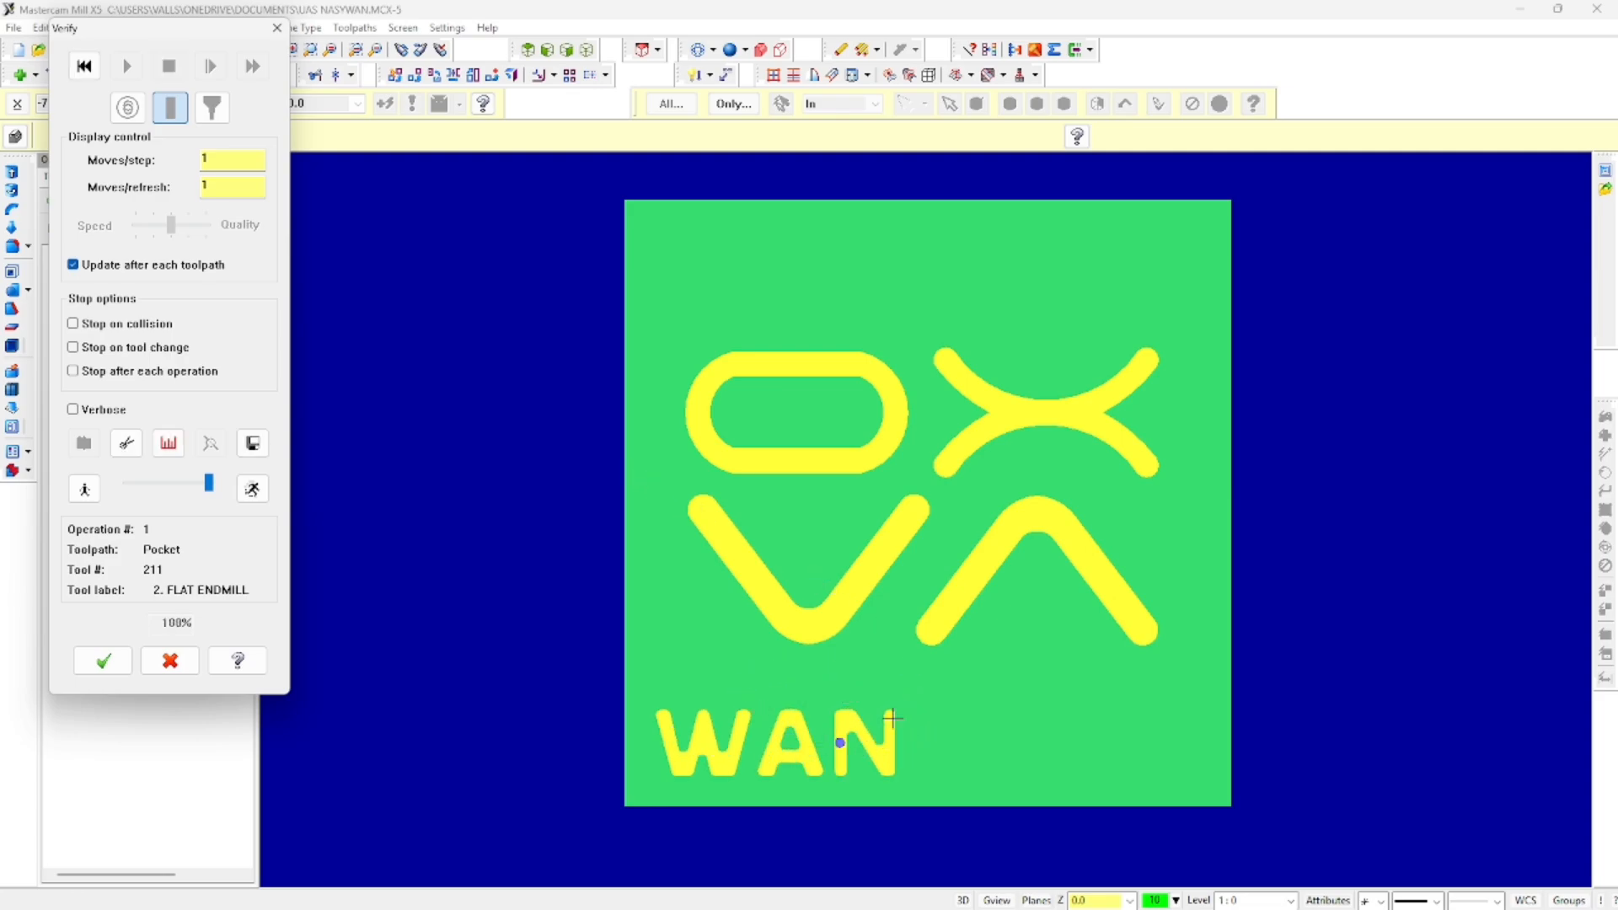
click(103, 661)
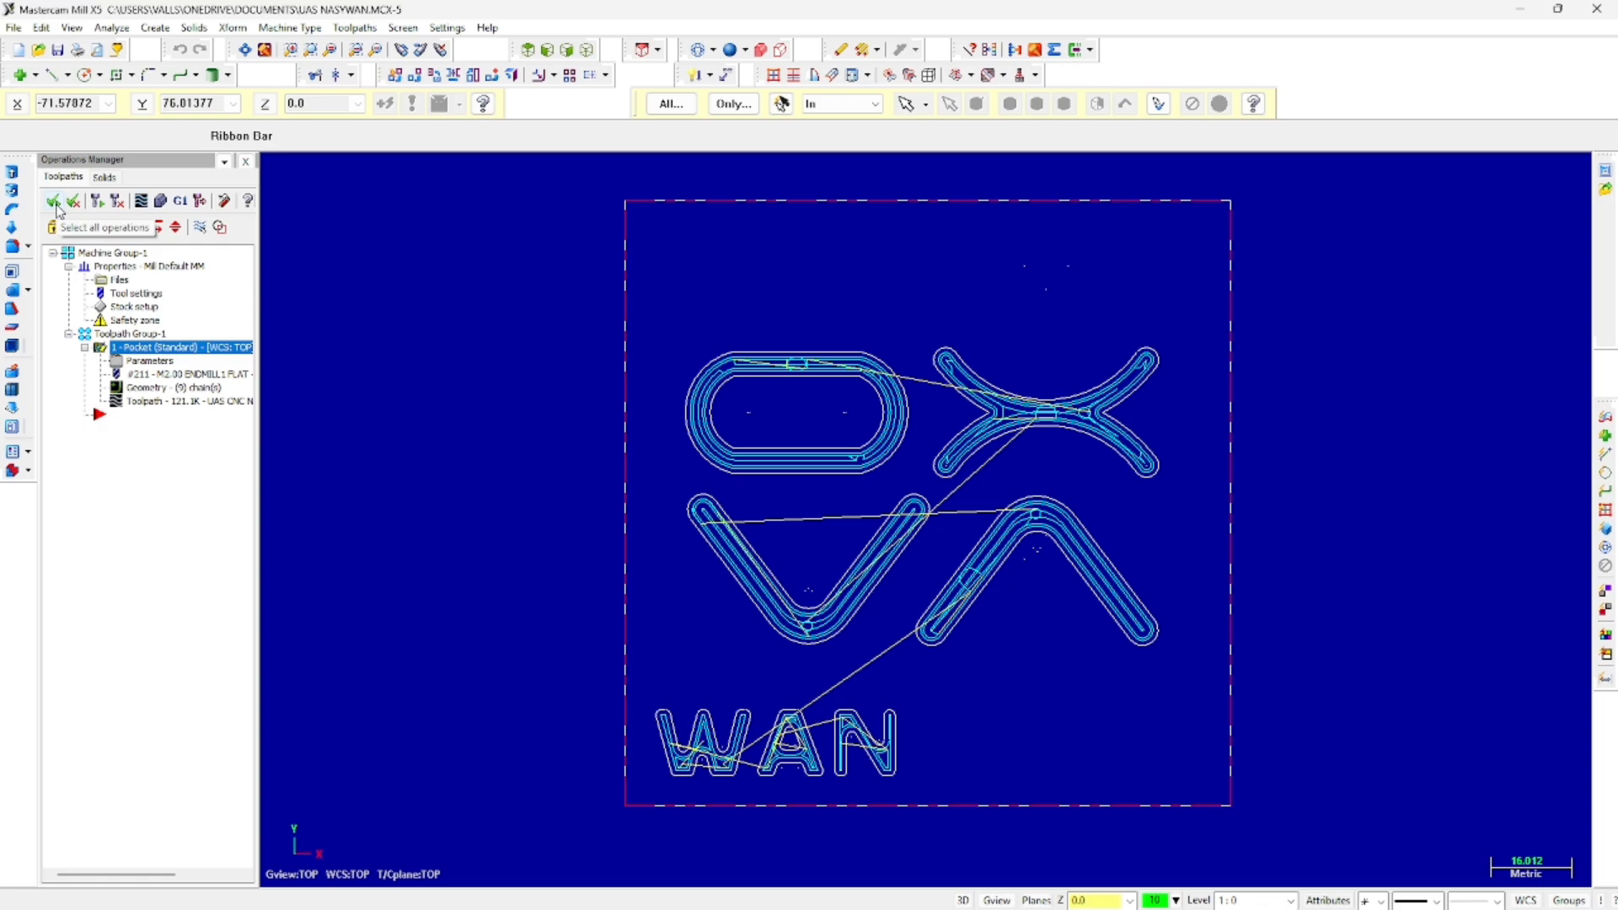
- Post-process the pocket operation to an NC file, replacing the existing file of the same name
click(179, 202)
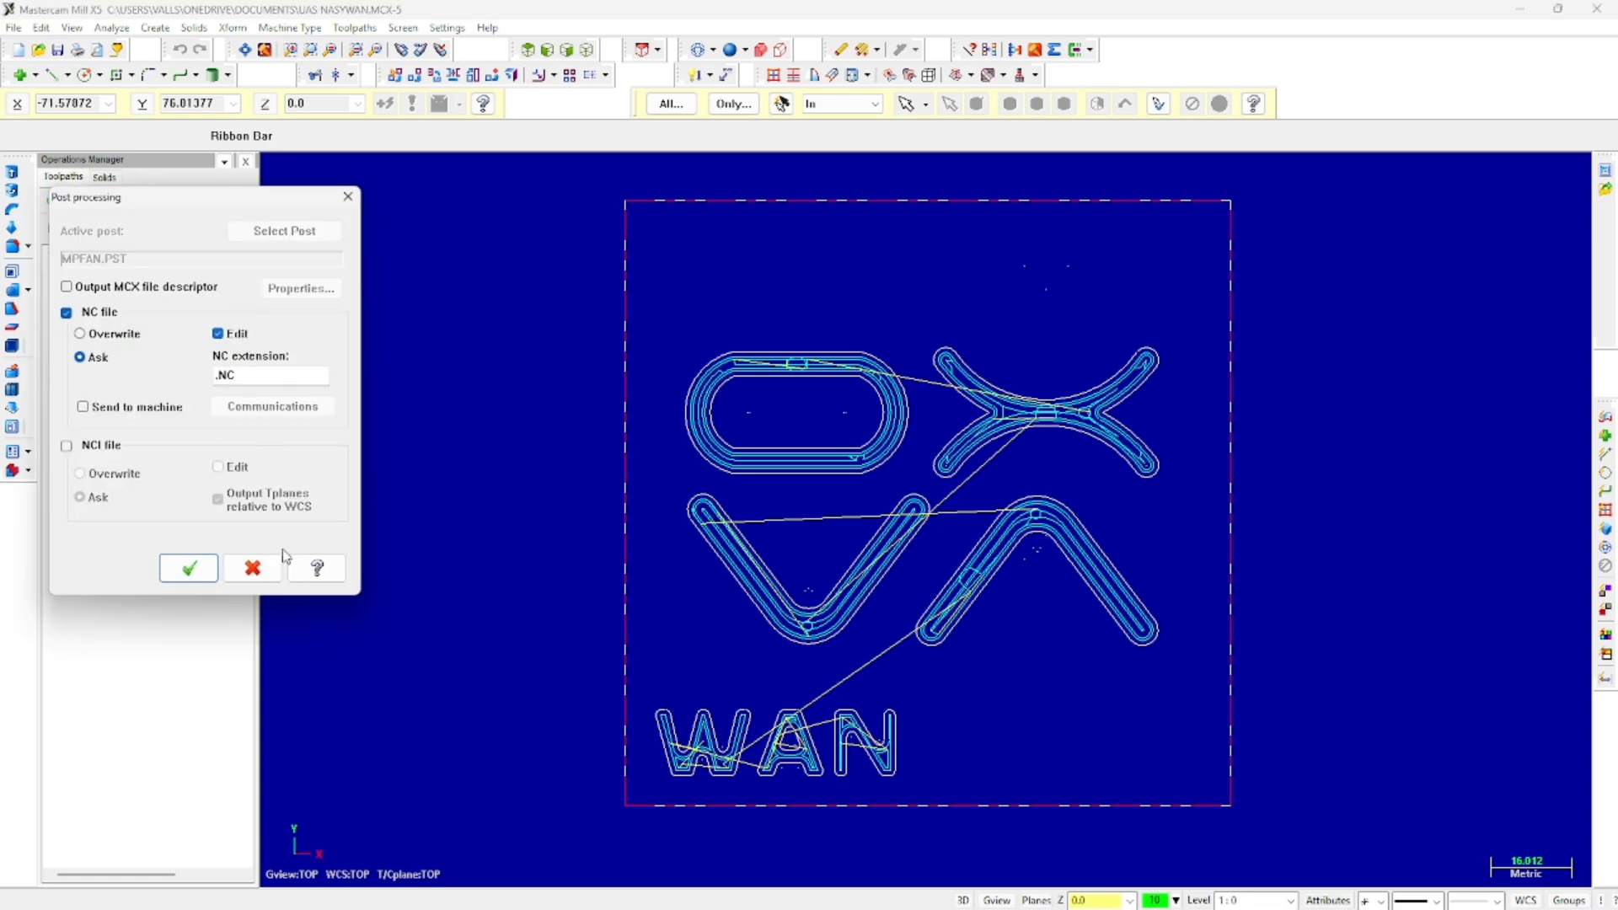
click(195, 565)
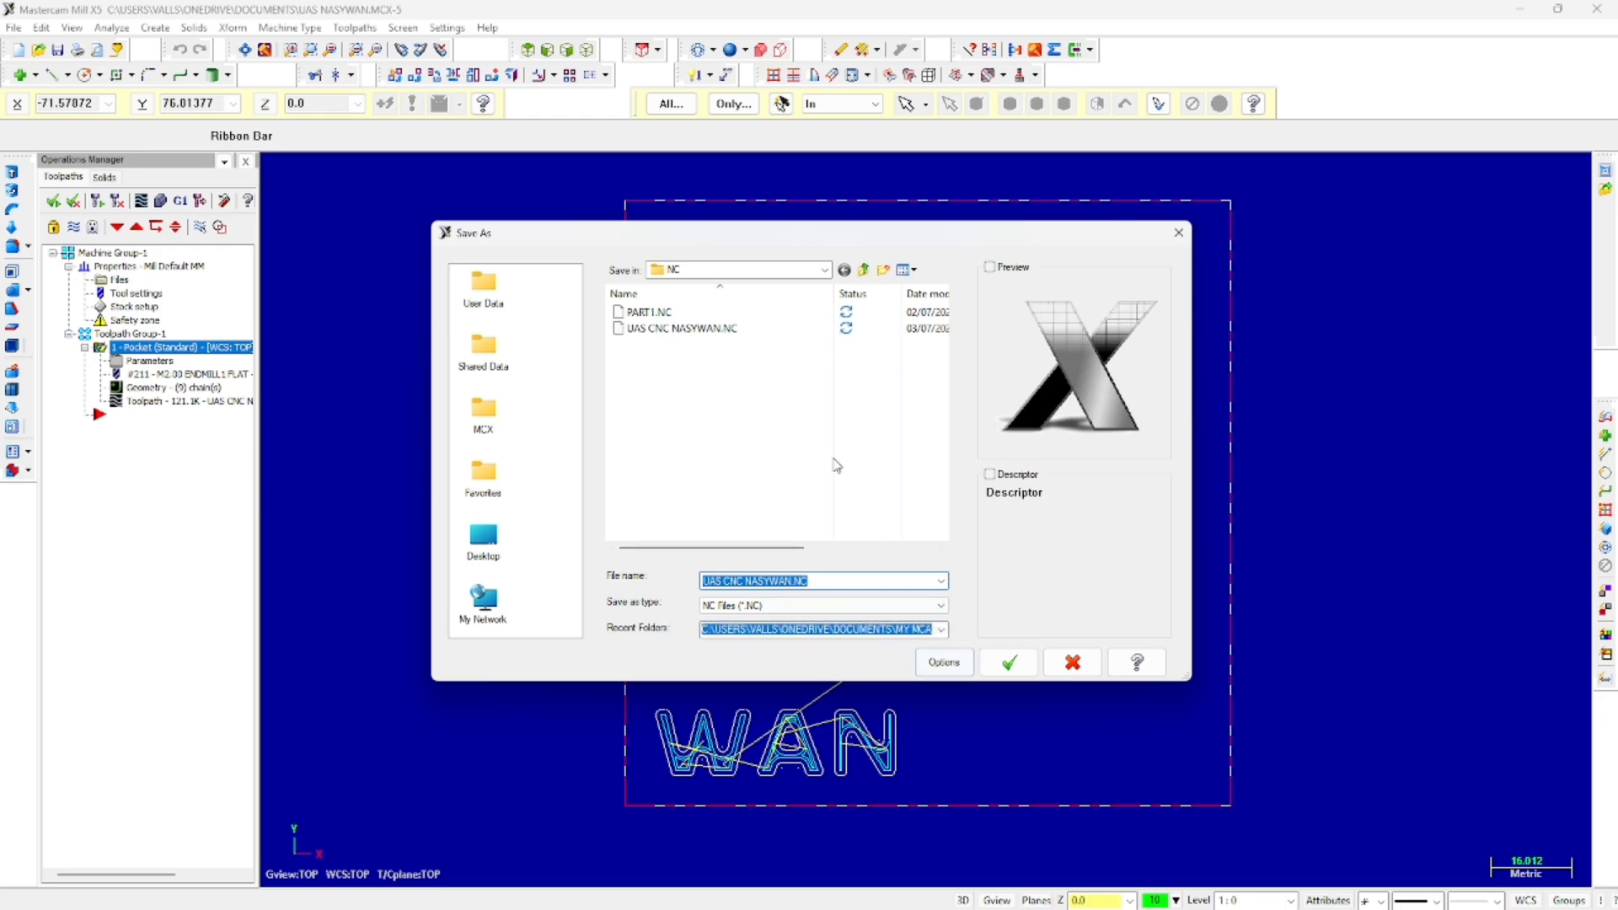
click(1004, 664)
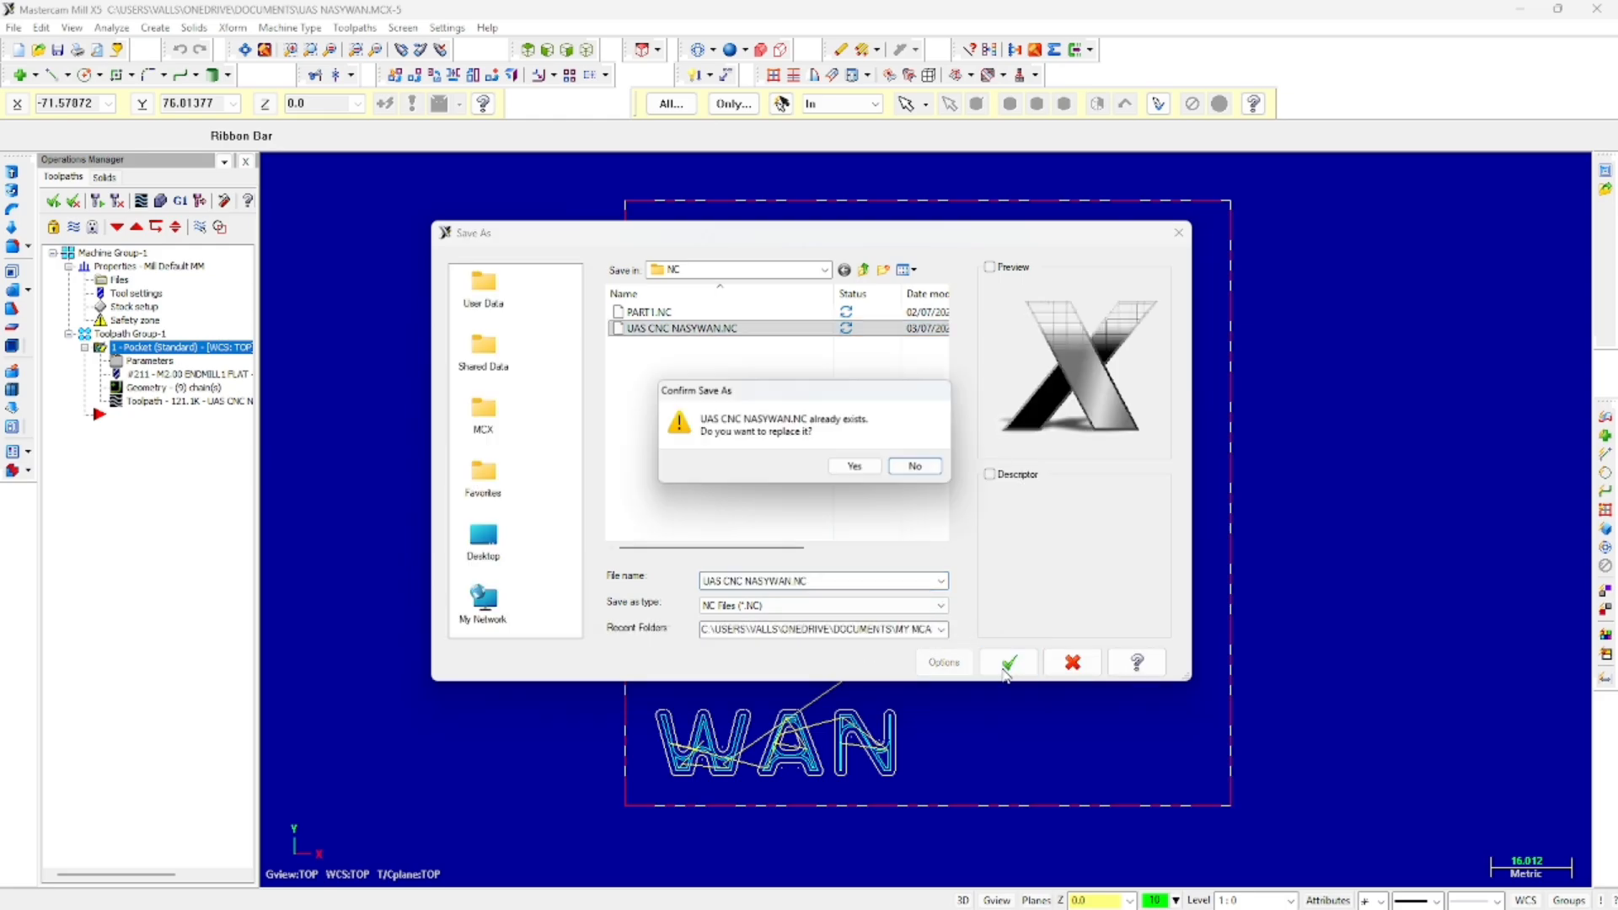
click(844, 472)
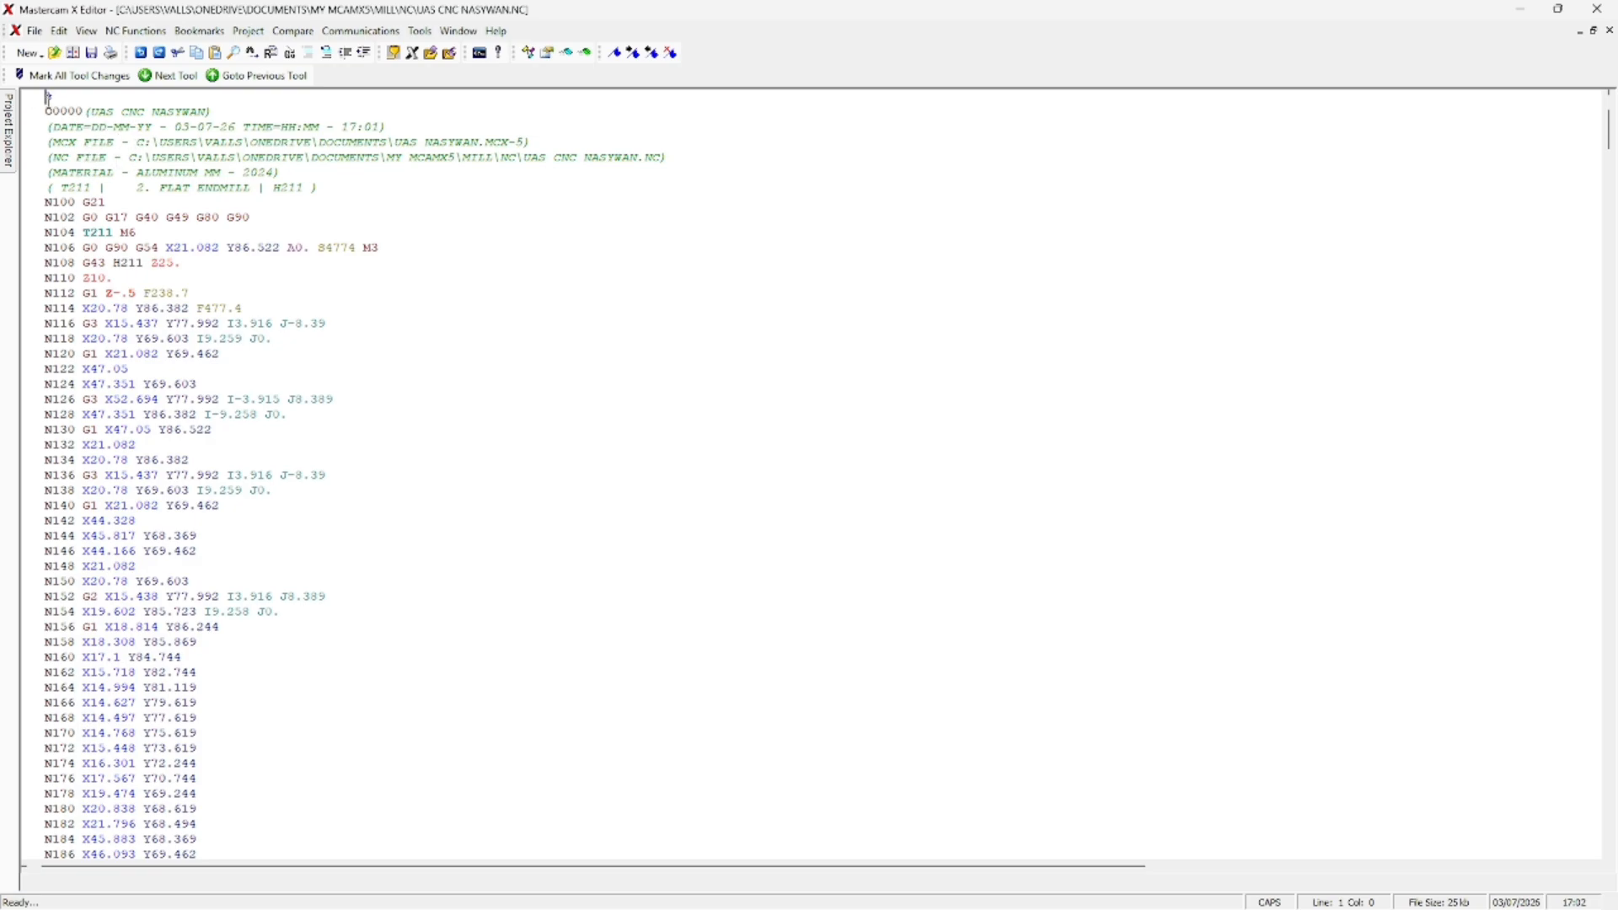
- Delete the NC program's header, from the opening % line through the N104 T211 M6 tool-change line
drag(34, 112, 270, 230)
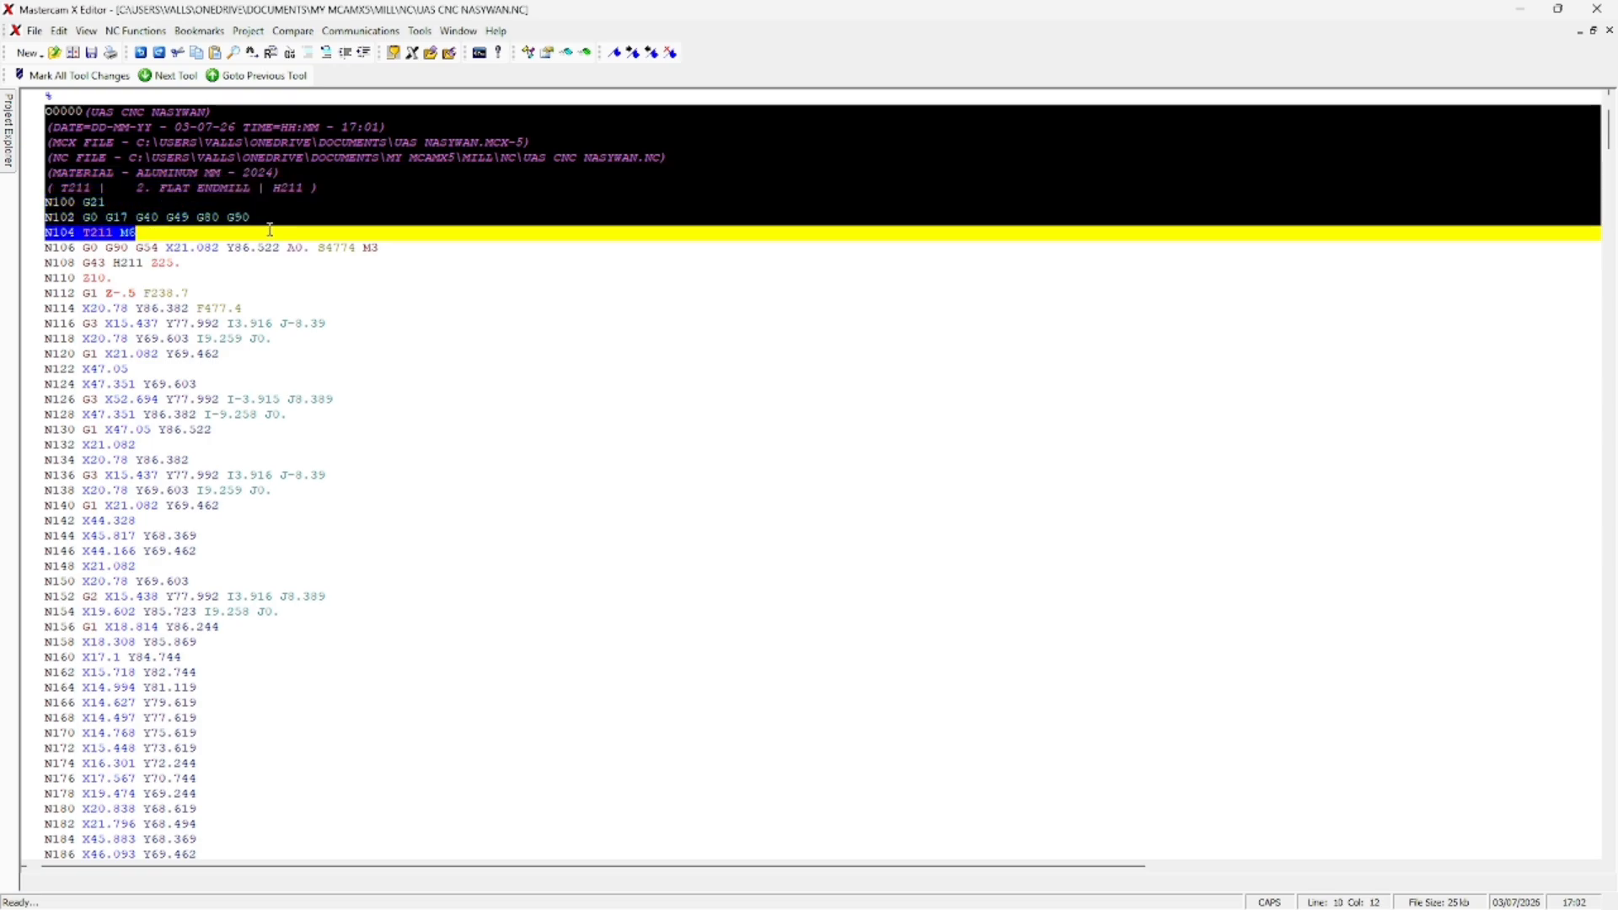
key(Delete)
key(Down)
key(BackSpace)
key(BackSpace)
key(BackSpace)
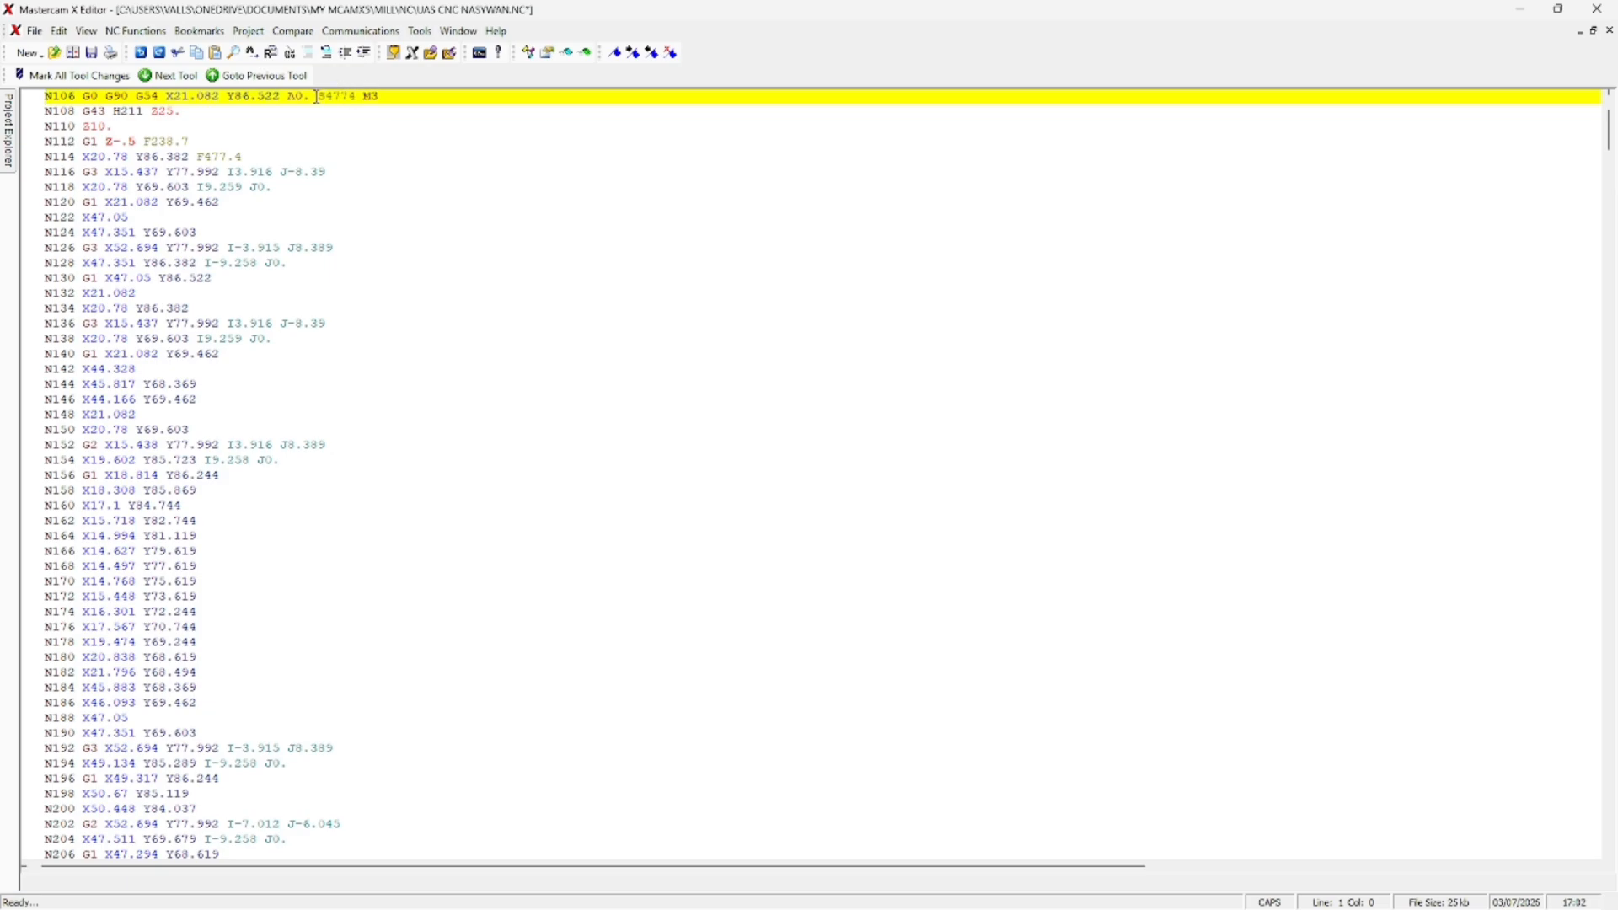
- Remove the A0. word from line N106 and the G43 H211 tool-length offset from line N108
drag(312, 97, 302, 97)
key(BackSpace)
key(BackSpace)
drag(145, 111, 77, 111)
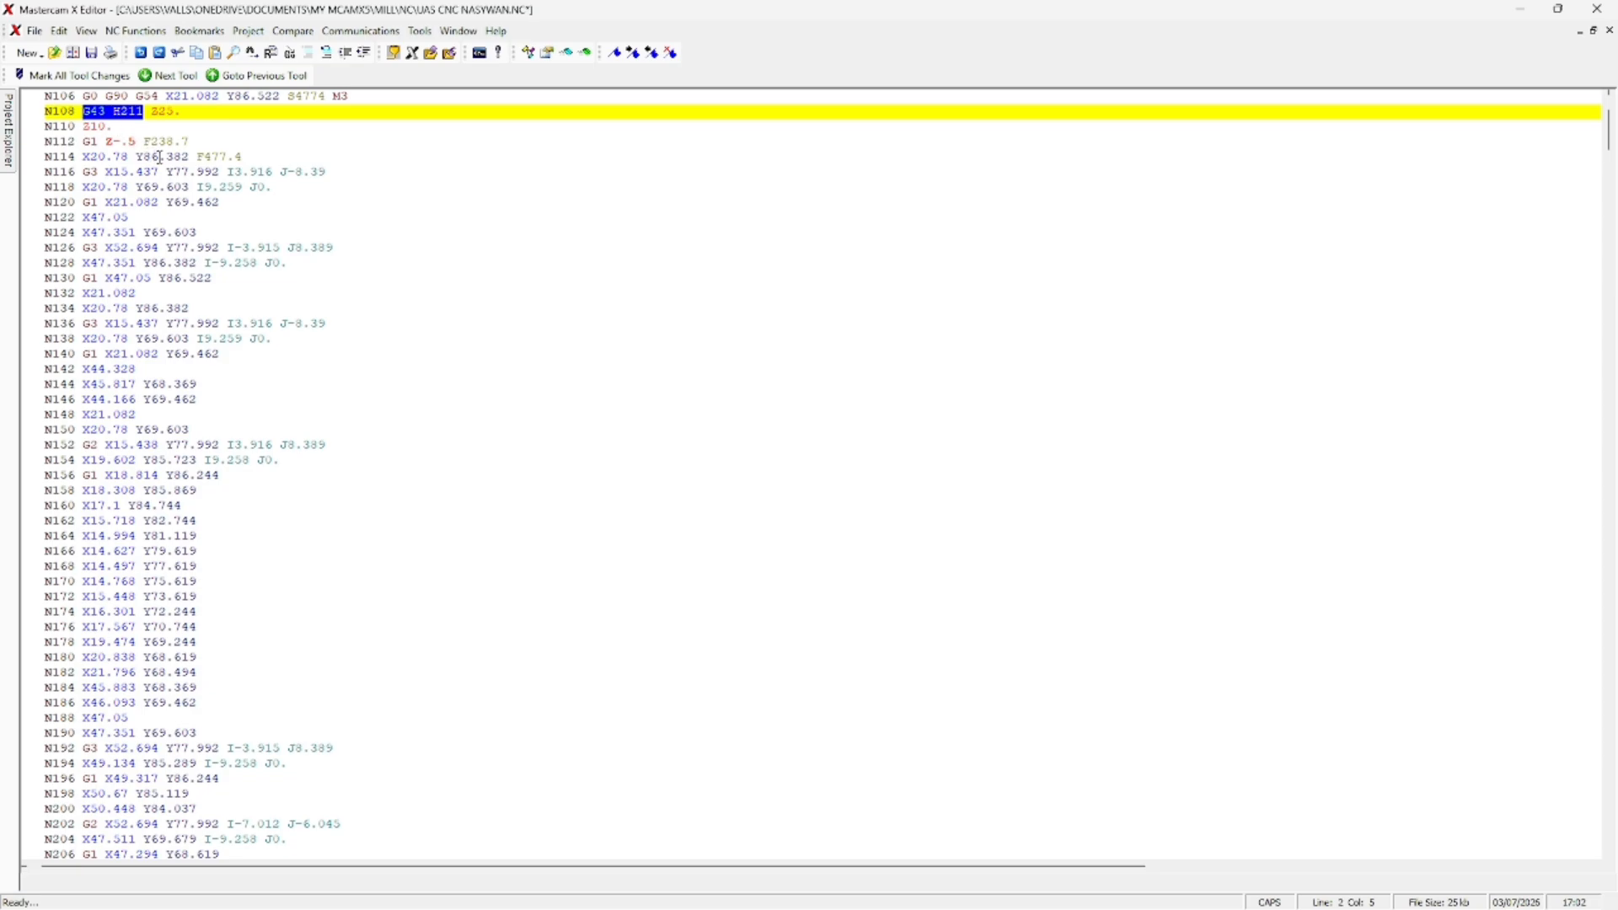
key(BackSpace)
key(Delete)
- Search the whole NC program for any remaining H codes
key(ctrl+h)
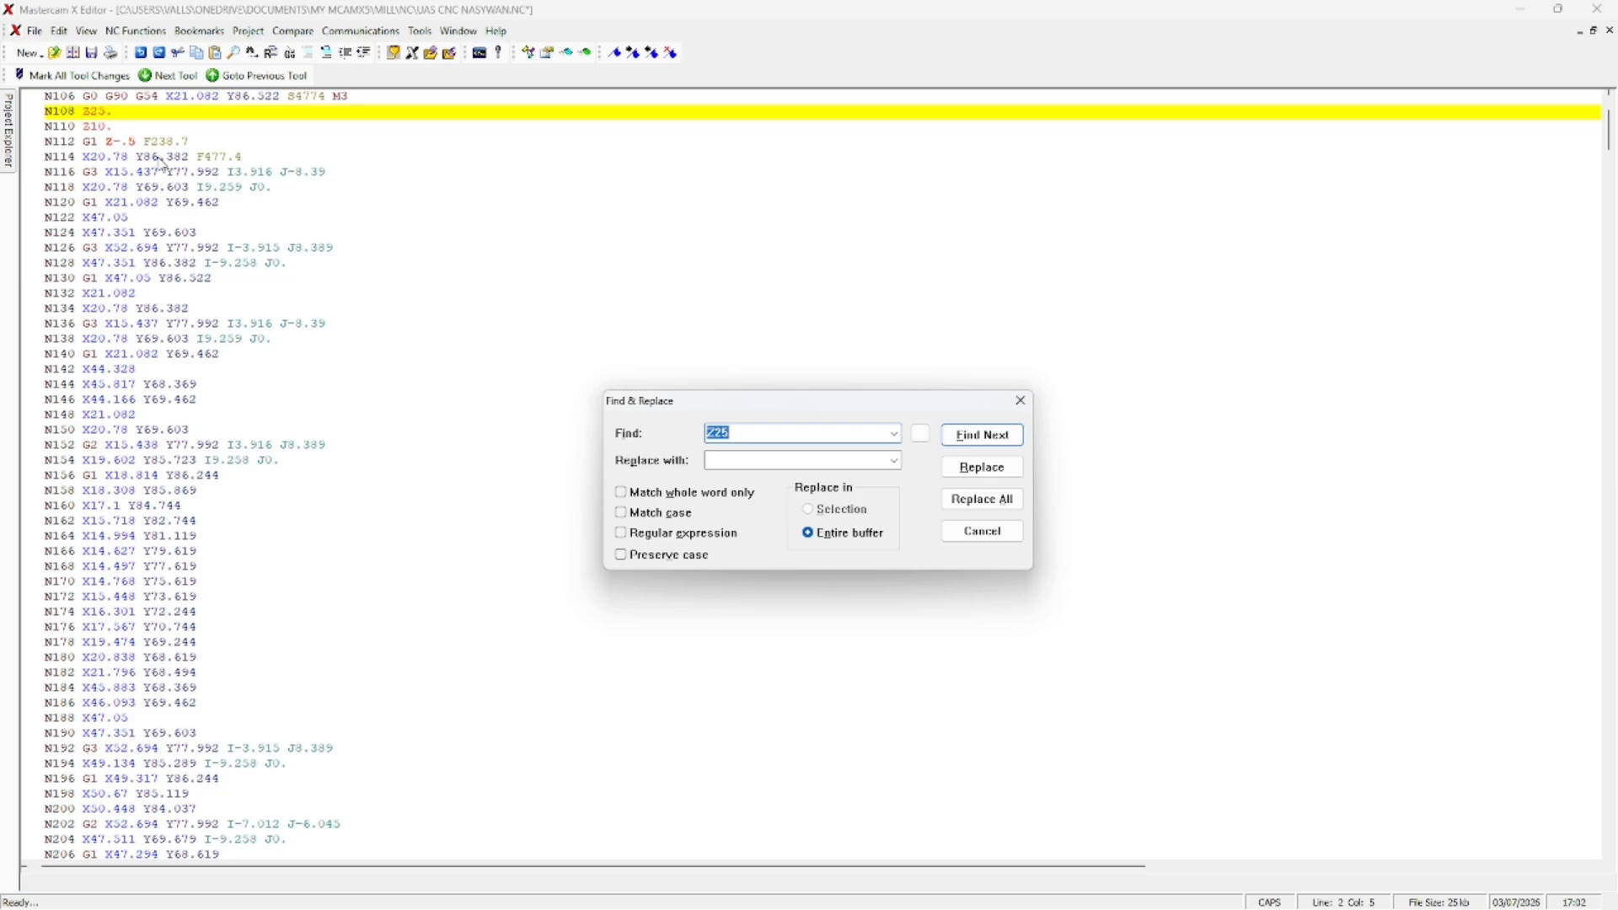
text(h)
key(Return)
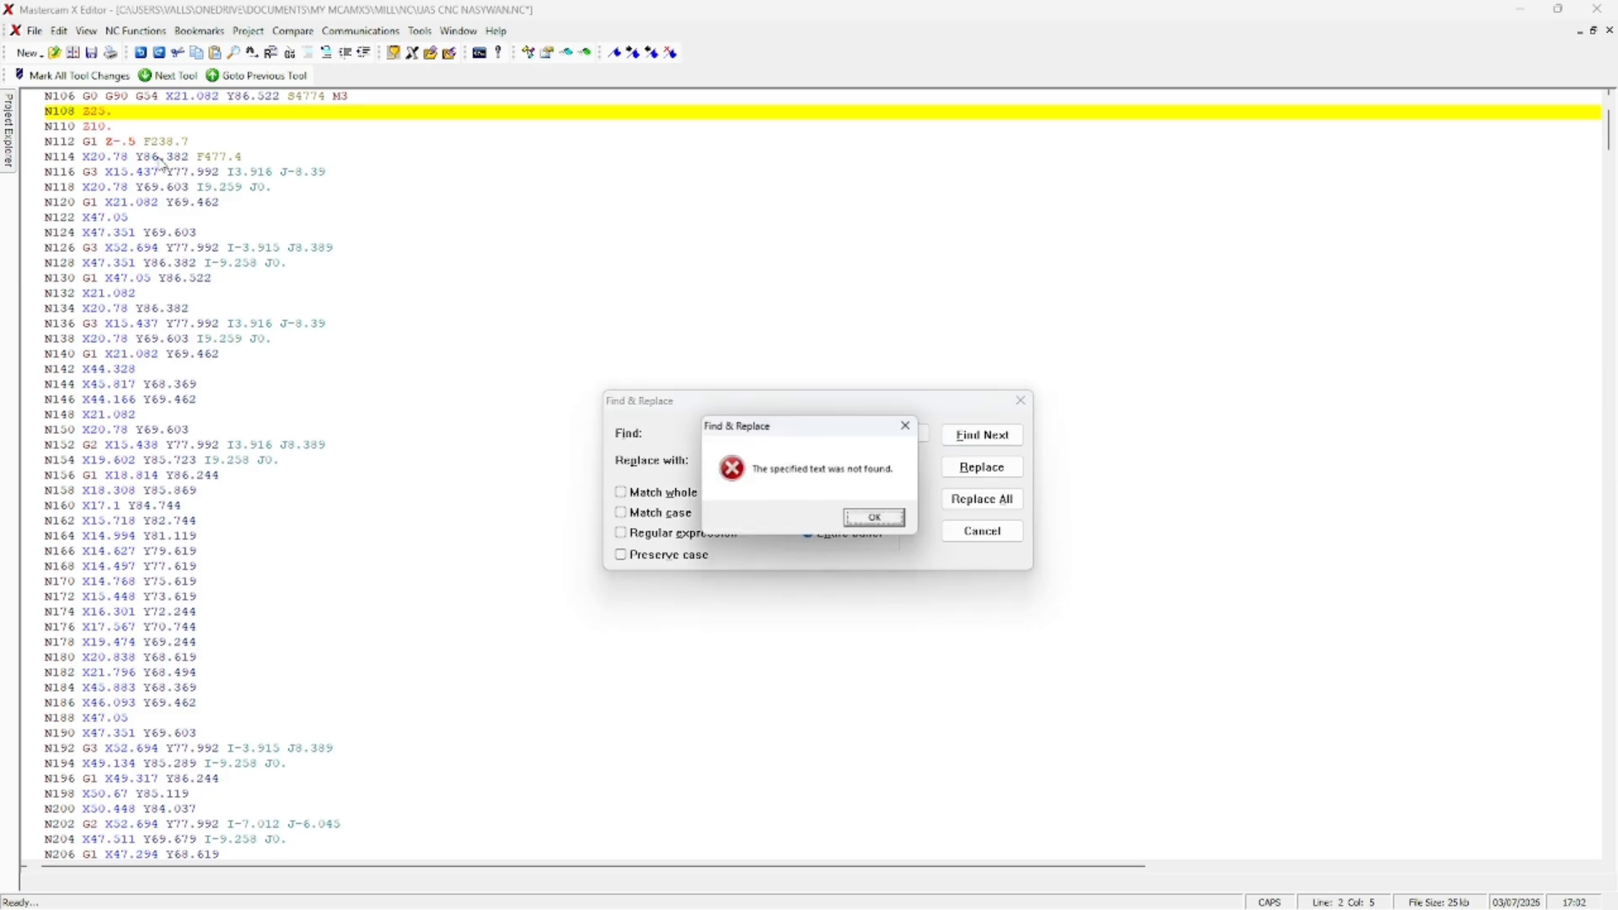
key(Return)
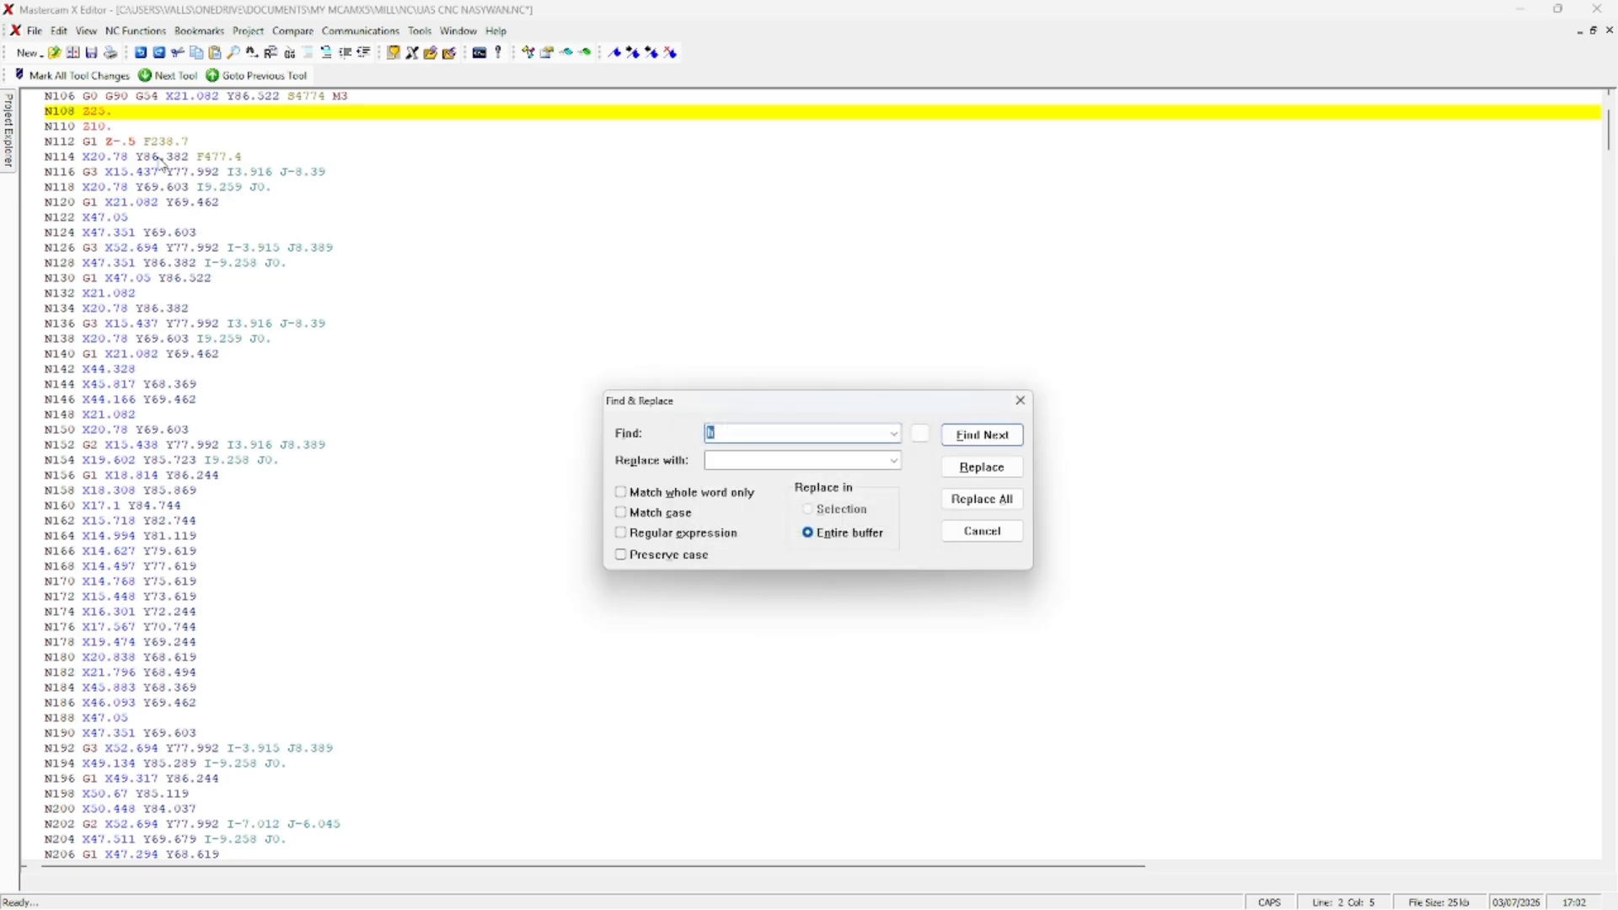
- Find the G28 return code and delete lines N1930 through N1934, keeping M5 and the closing %
text(G28)
key(Return)
key(Return)
text(G)
key(Return)
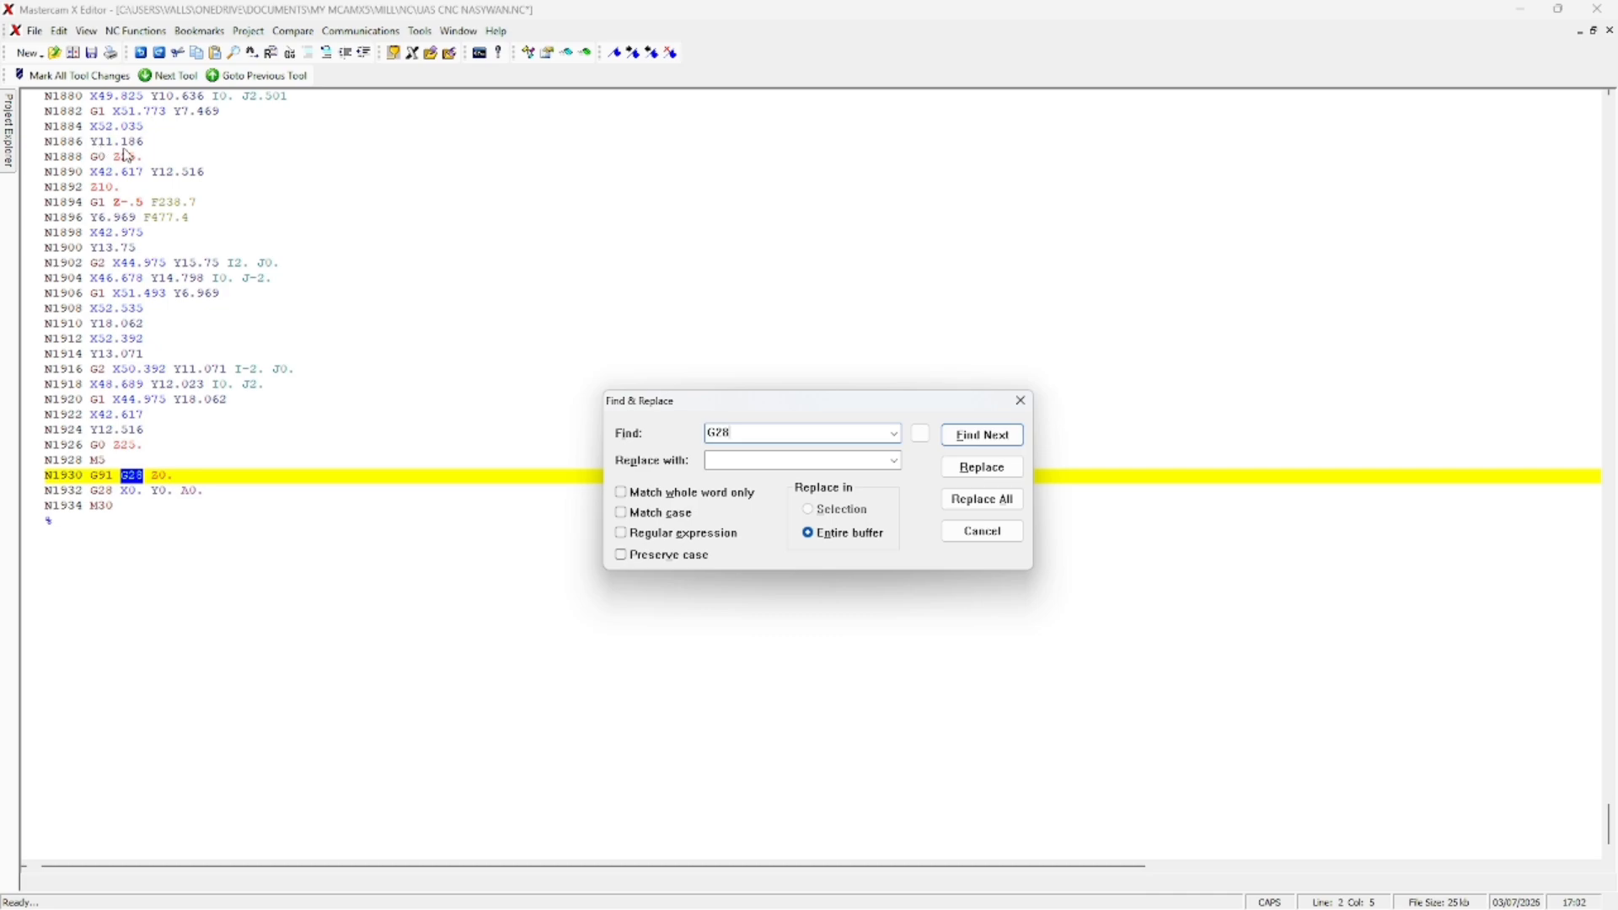
click(1022, 402)
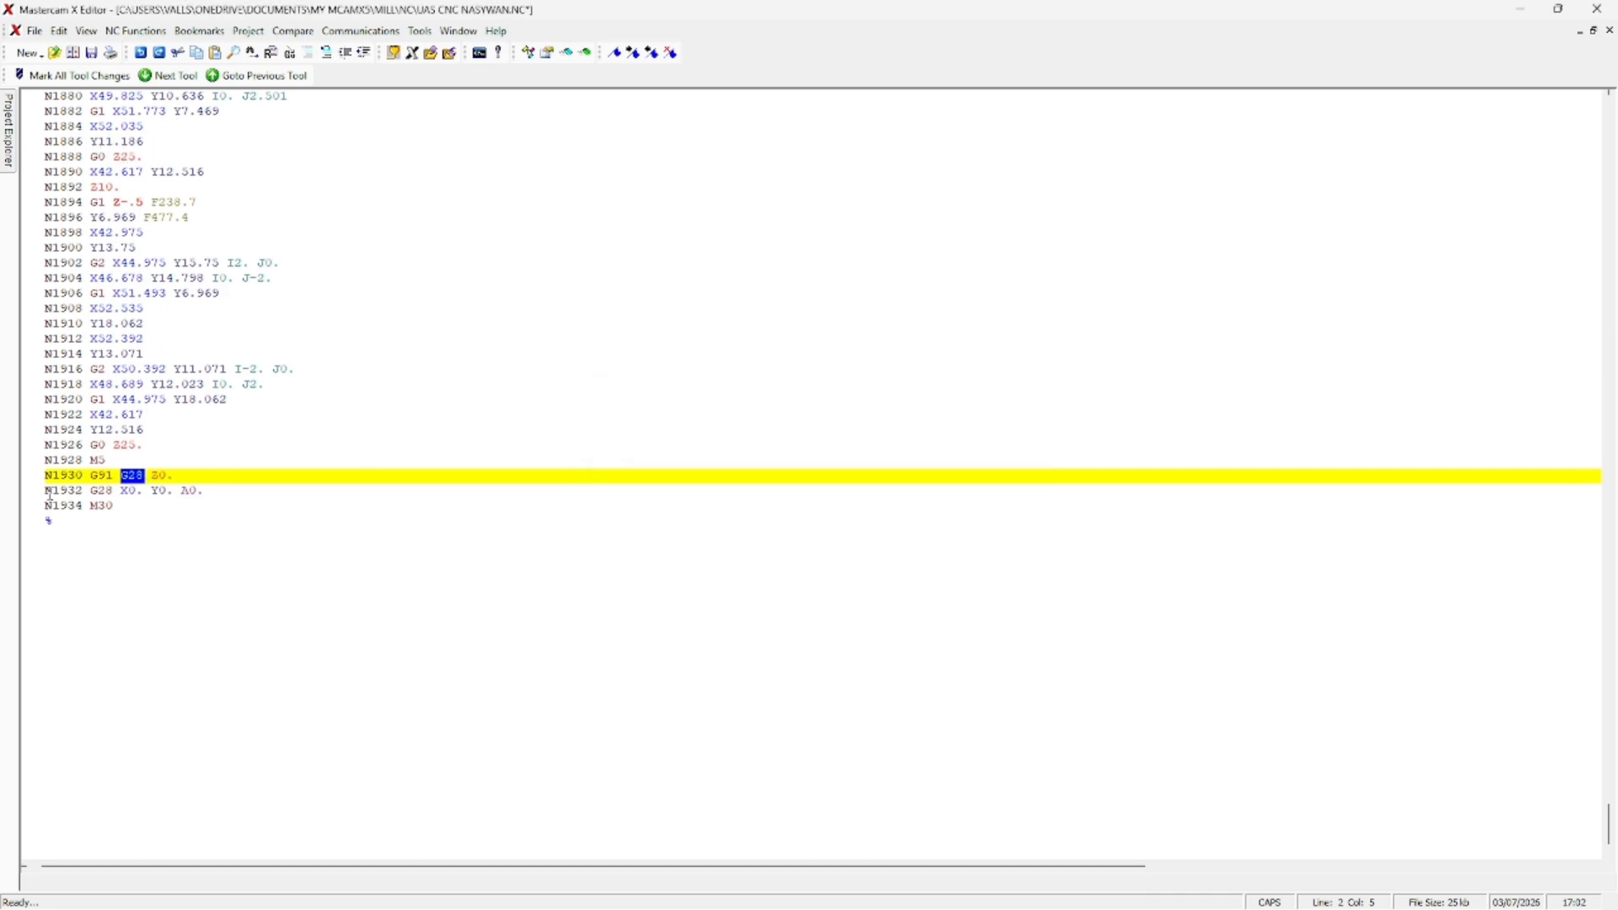
drag(44, 477, 125, 509)
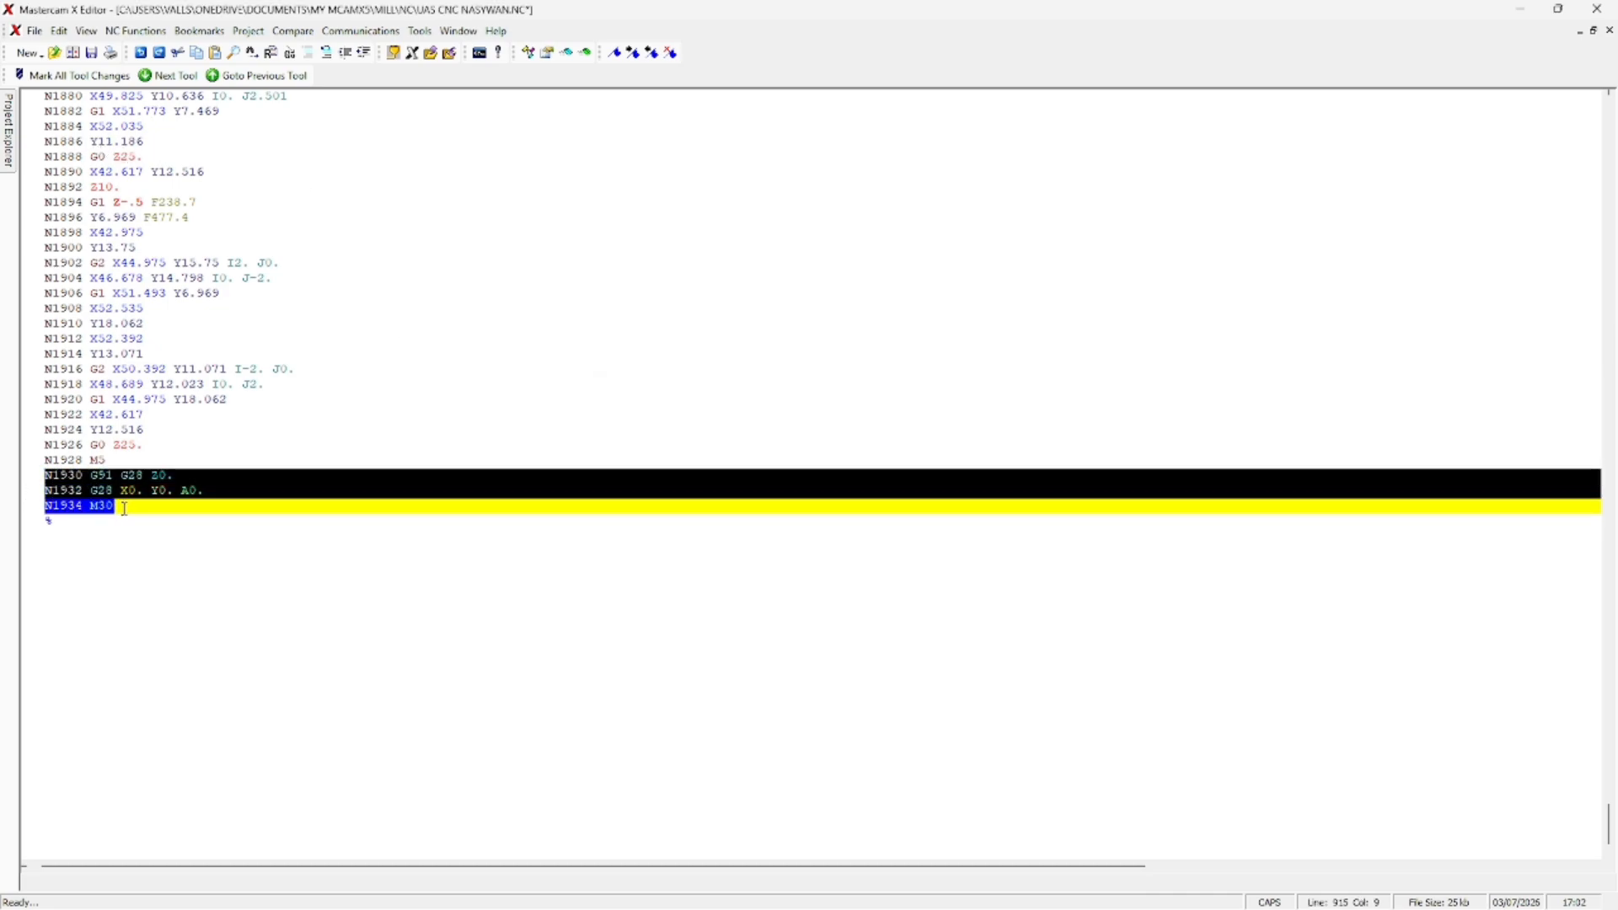
key(BackSpace)
key(BackSpace)
- Copy the entire edited NC program, switch to Notepad and replace the open text file's contents with it
scroll(147, 518, up, 3)
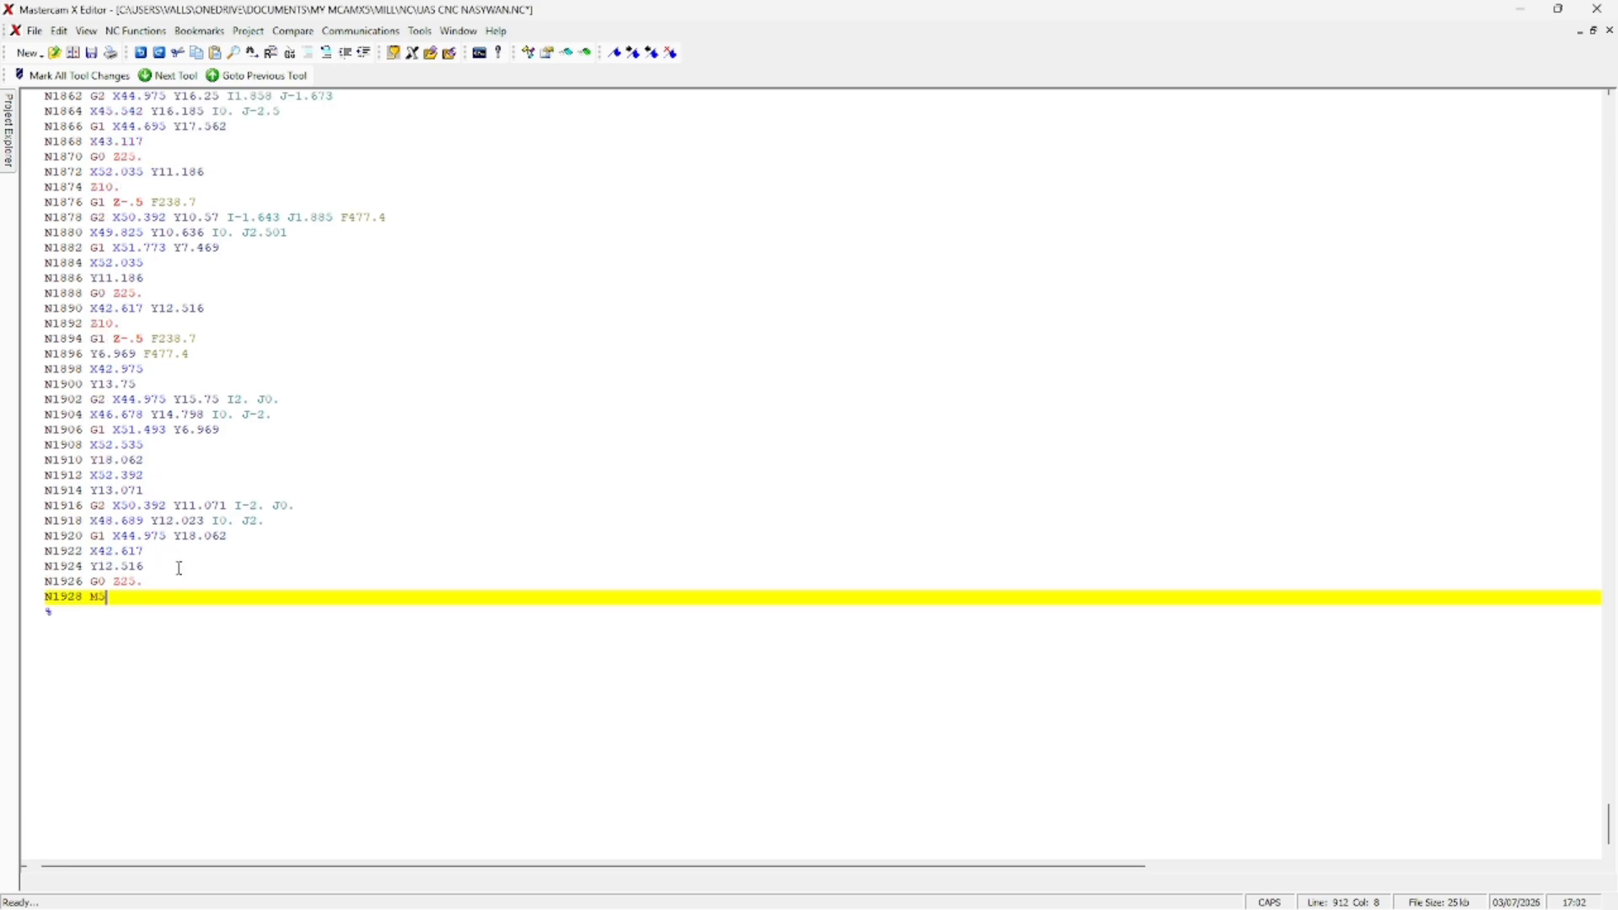
scroll(180, 568, up, 5)
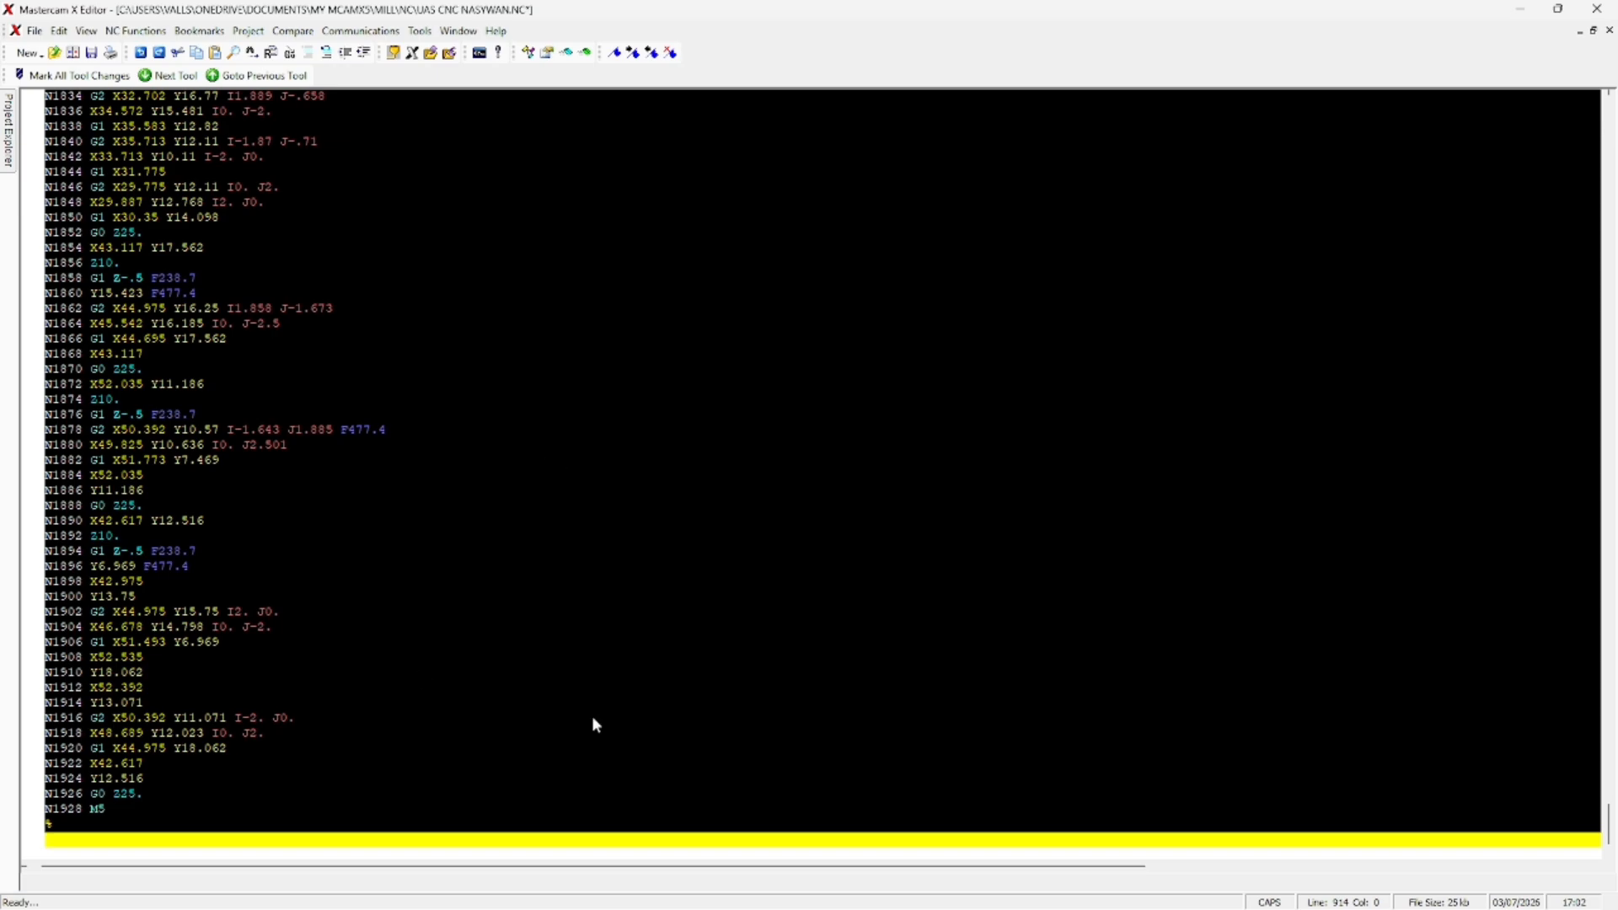
key(super)
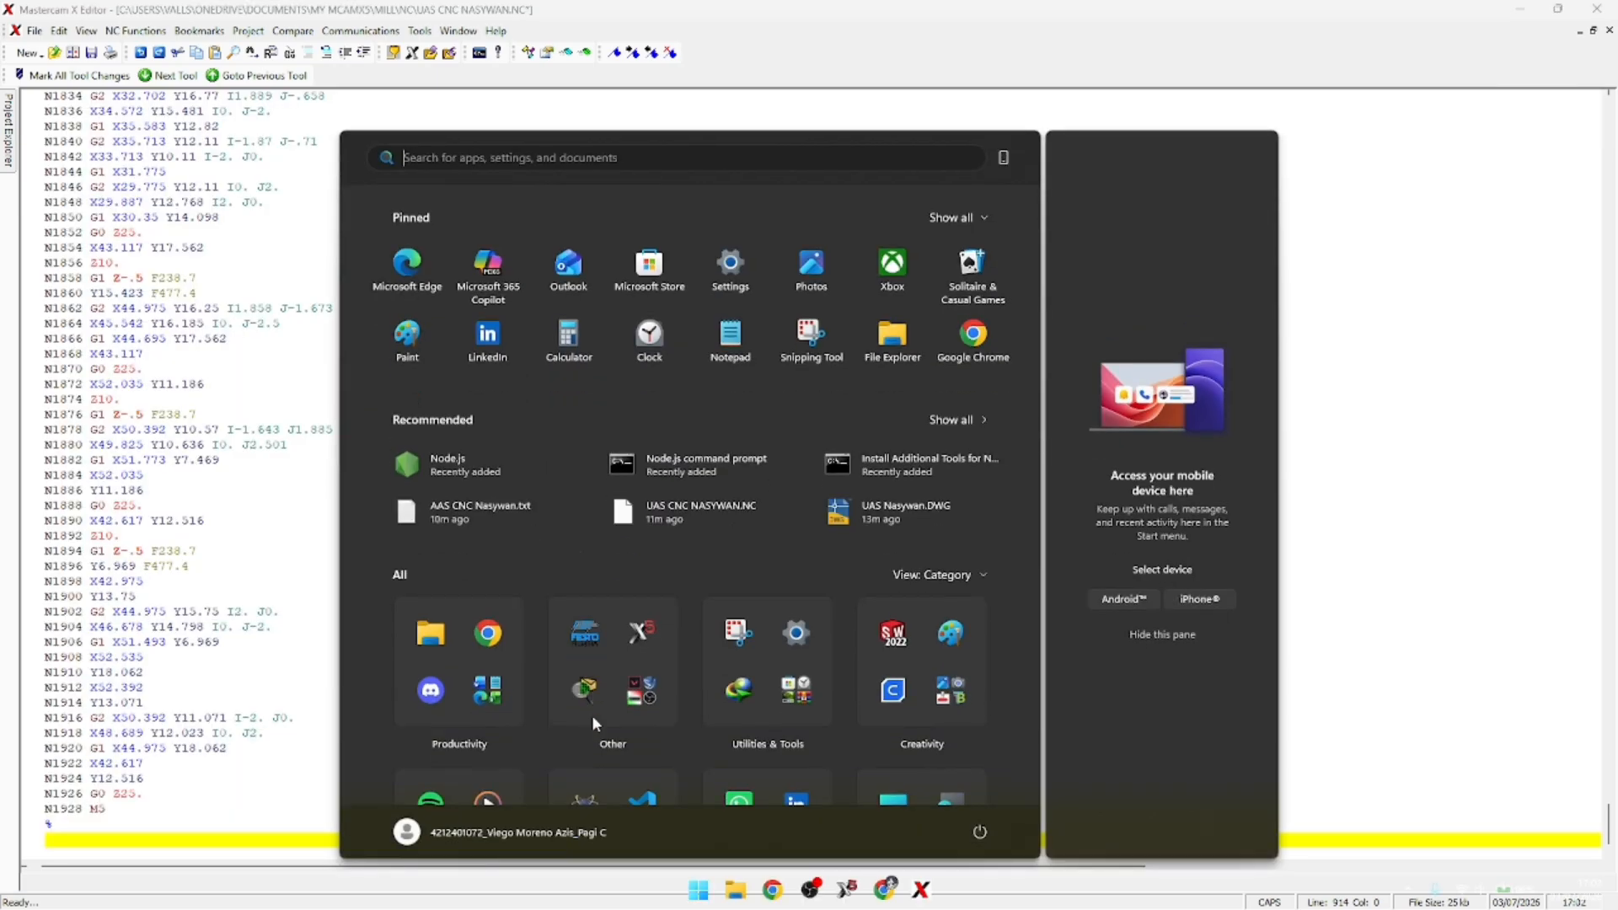
text(NOTEPAD)
click(629, 289)
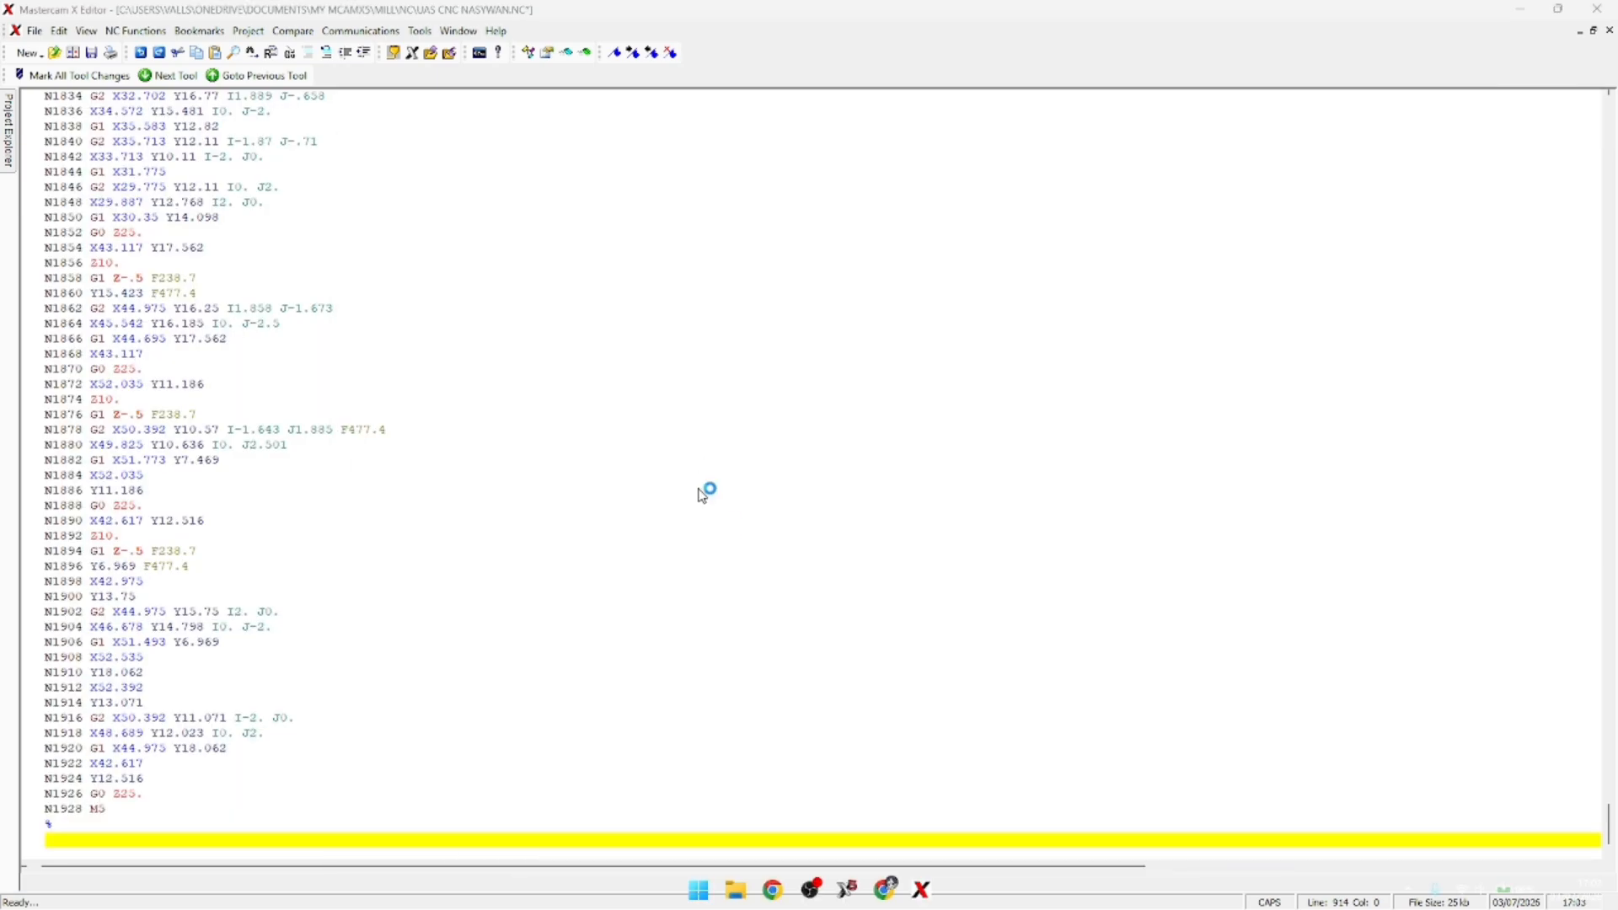
click(1032, 65)
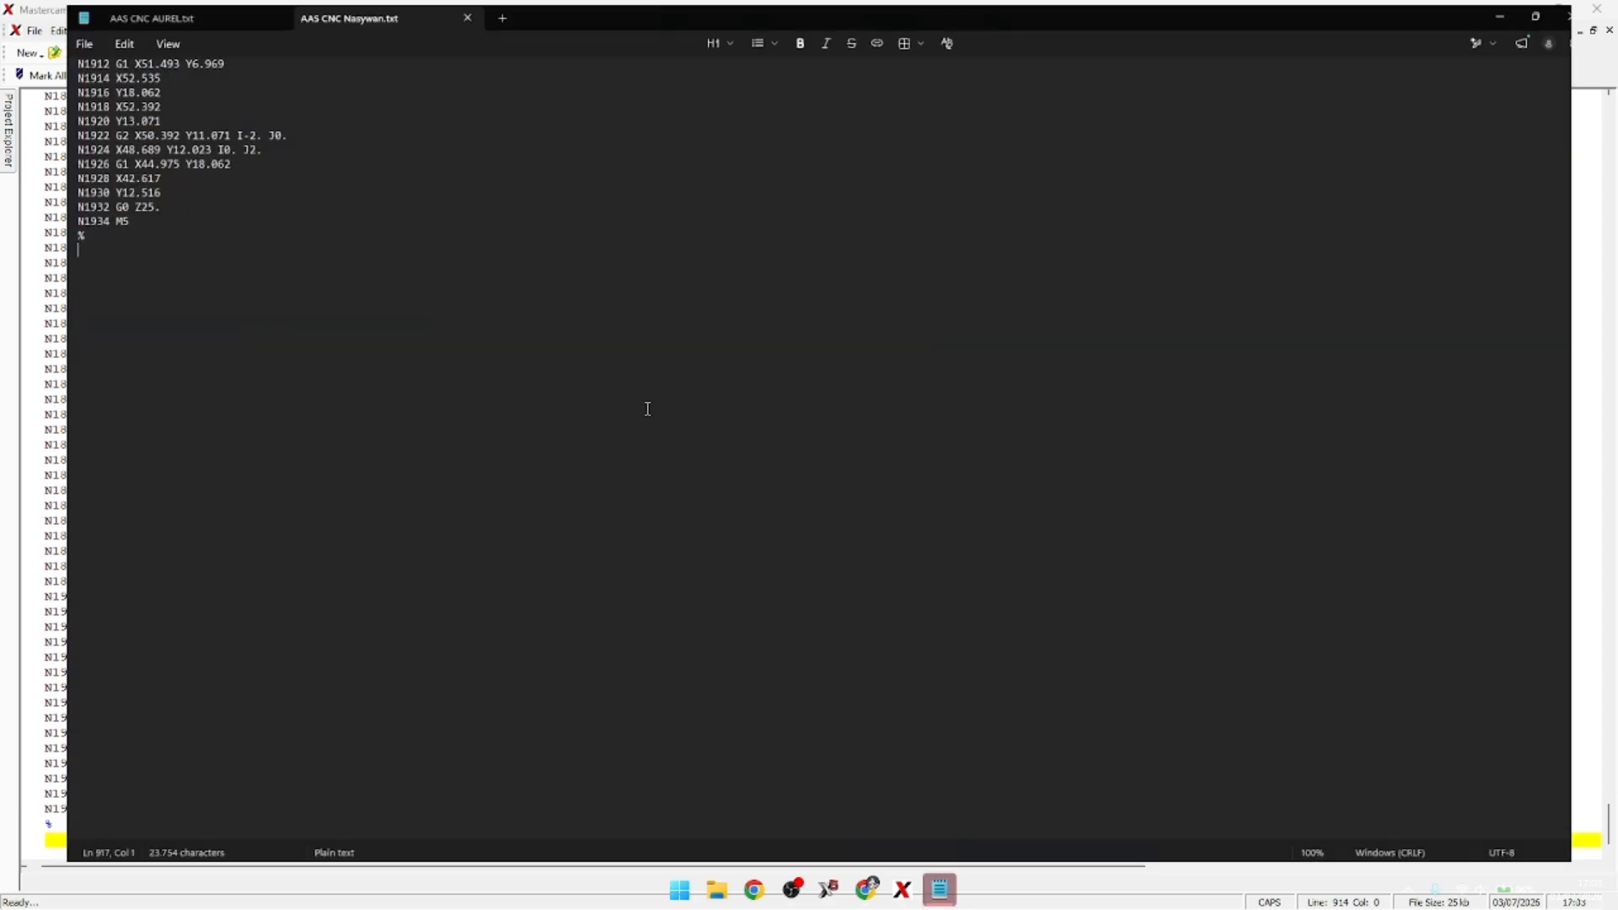
key(ctrl+a)
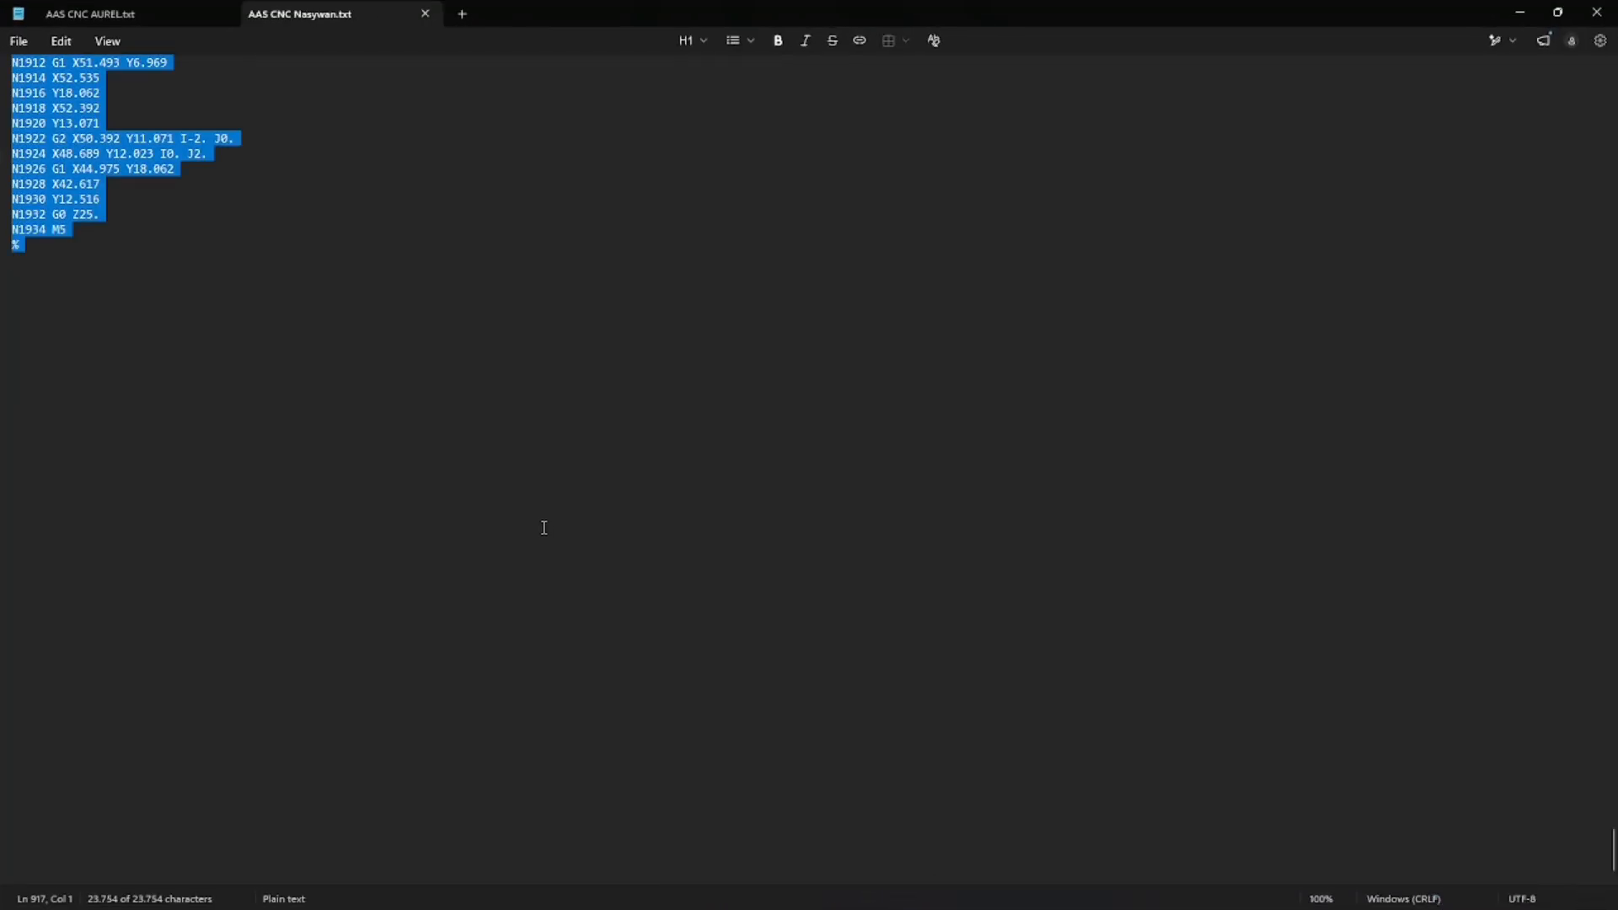
key(ctrl+v)
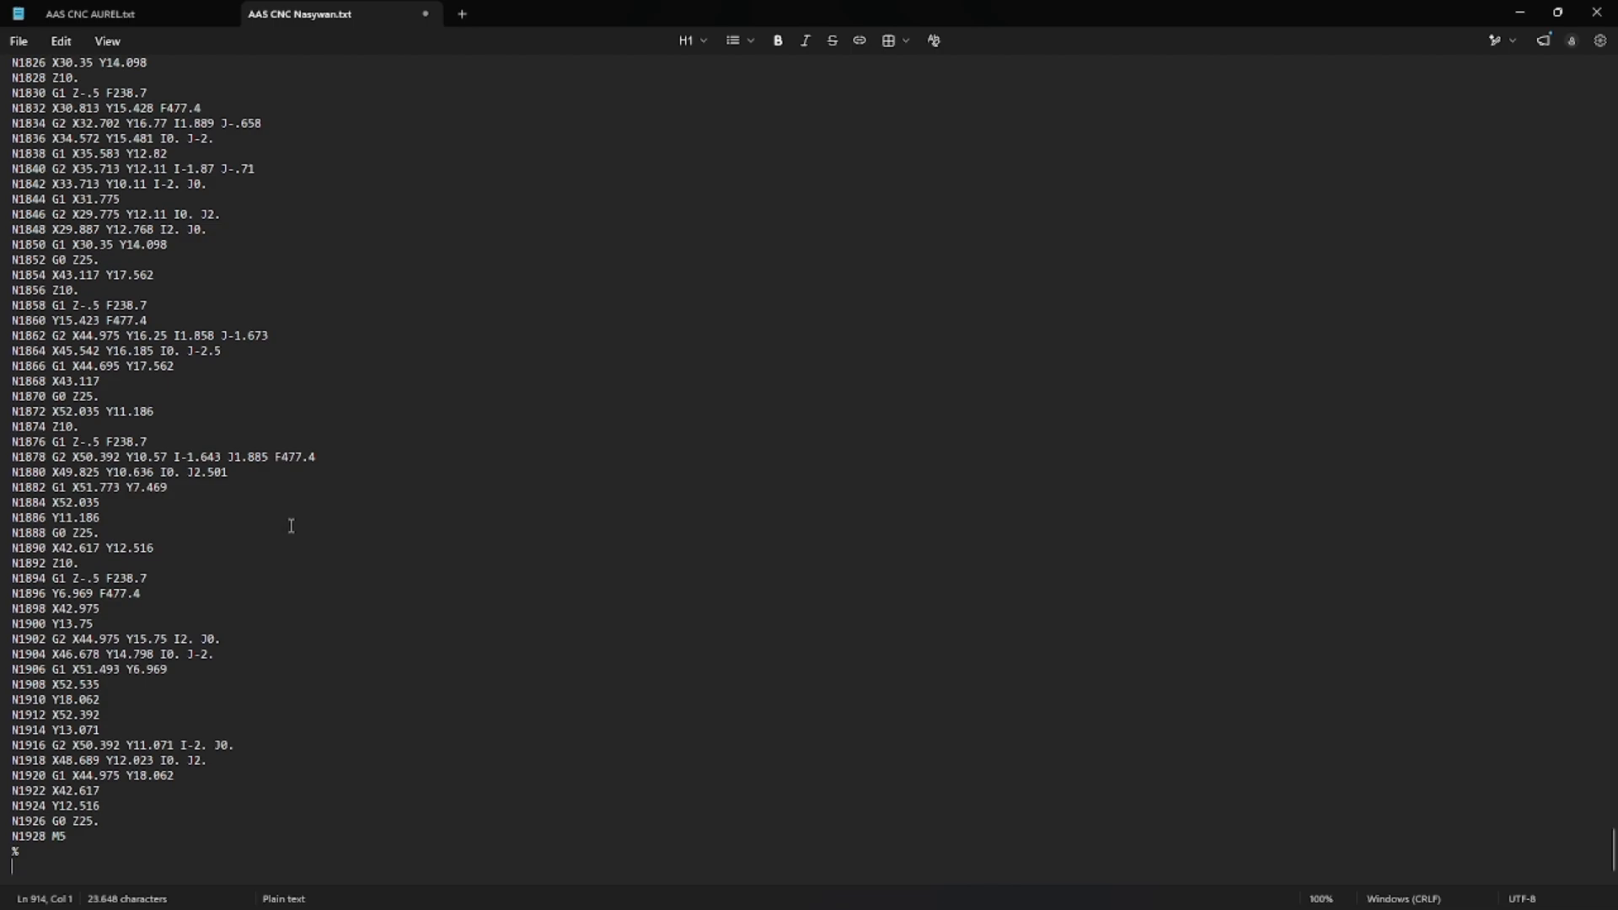
- Save the program as a UTF-8 .txt file in Documents, overwriting the existing file of the same name
click(306, 546)
click(20, 42)
click(59, 240)
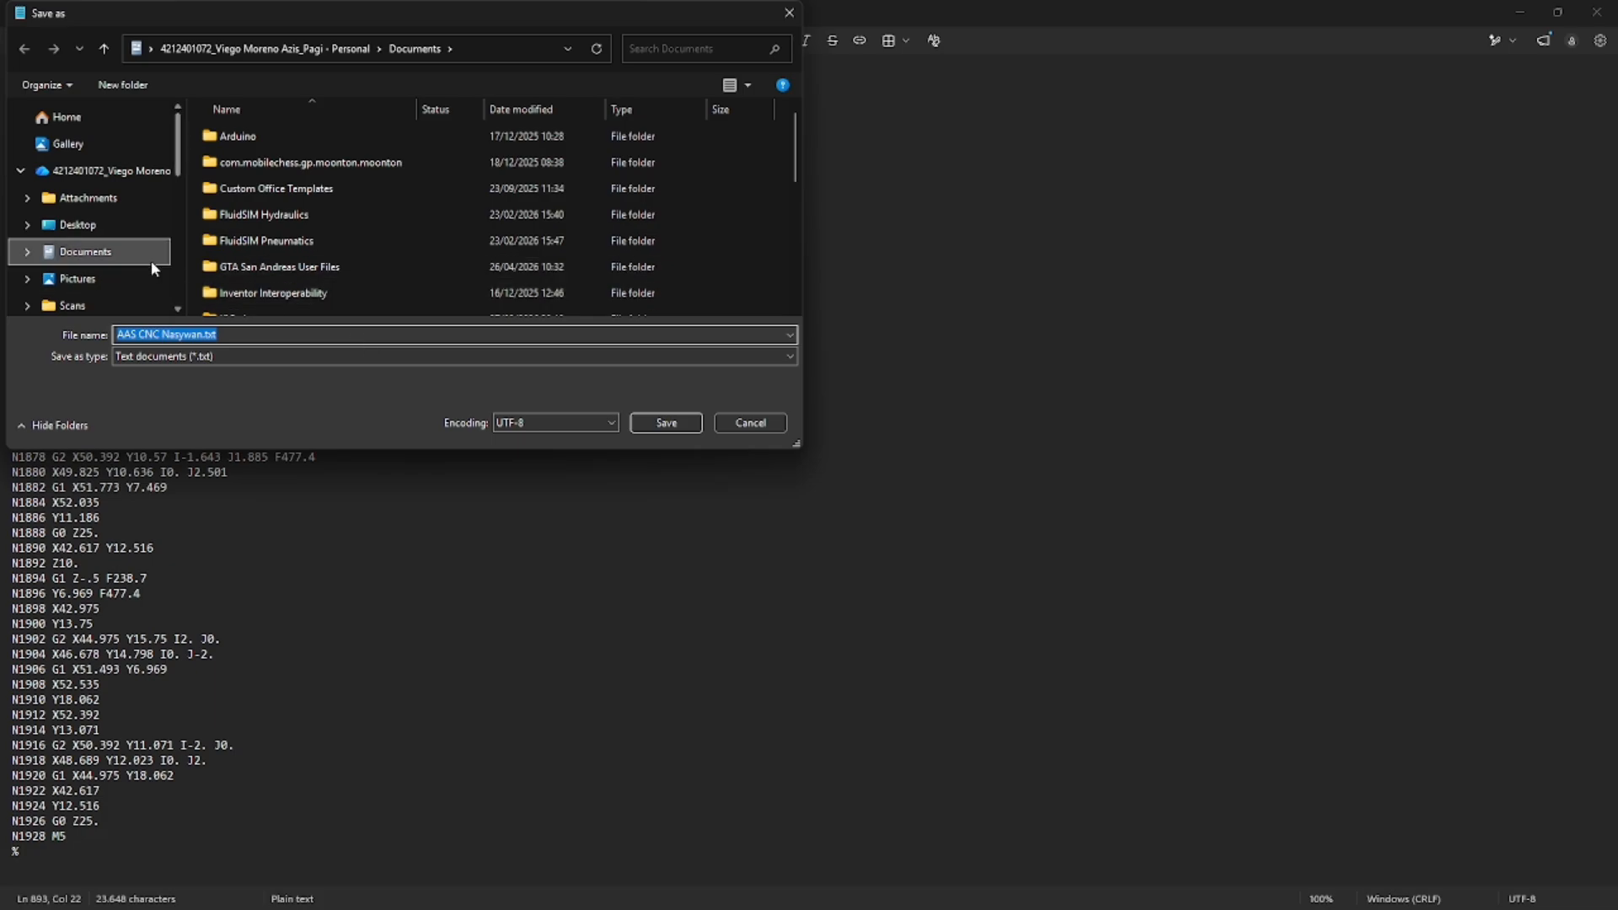
click(666, 422)
click(847, 464)
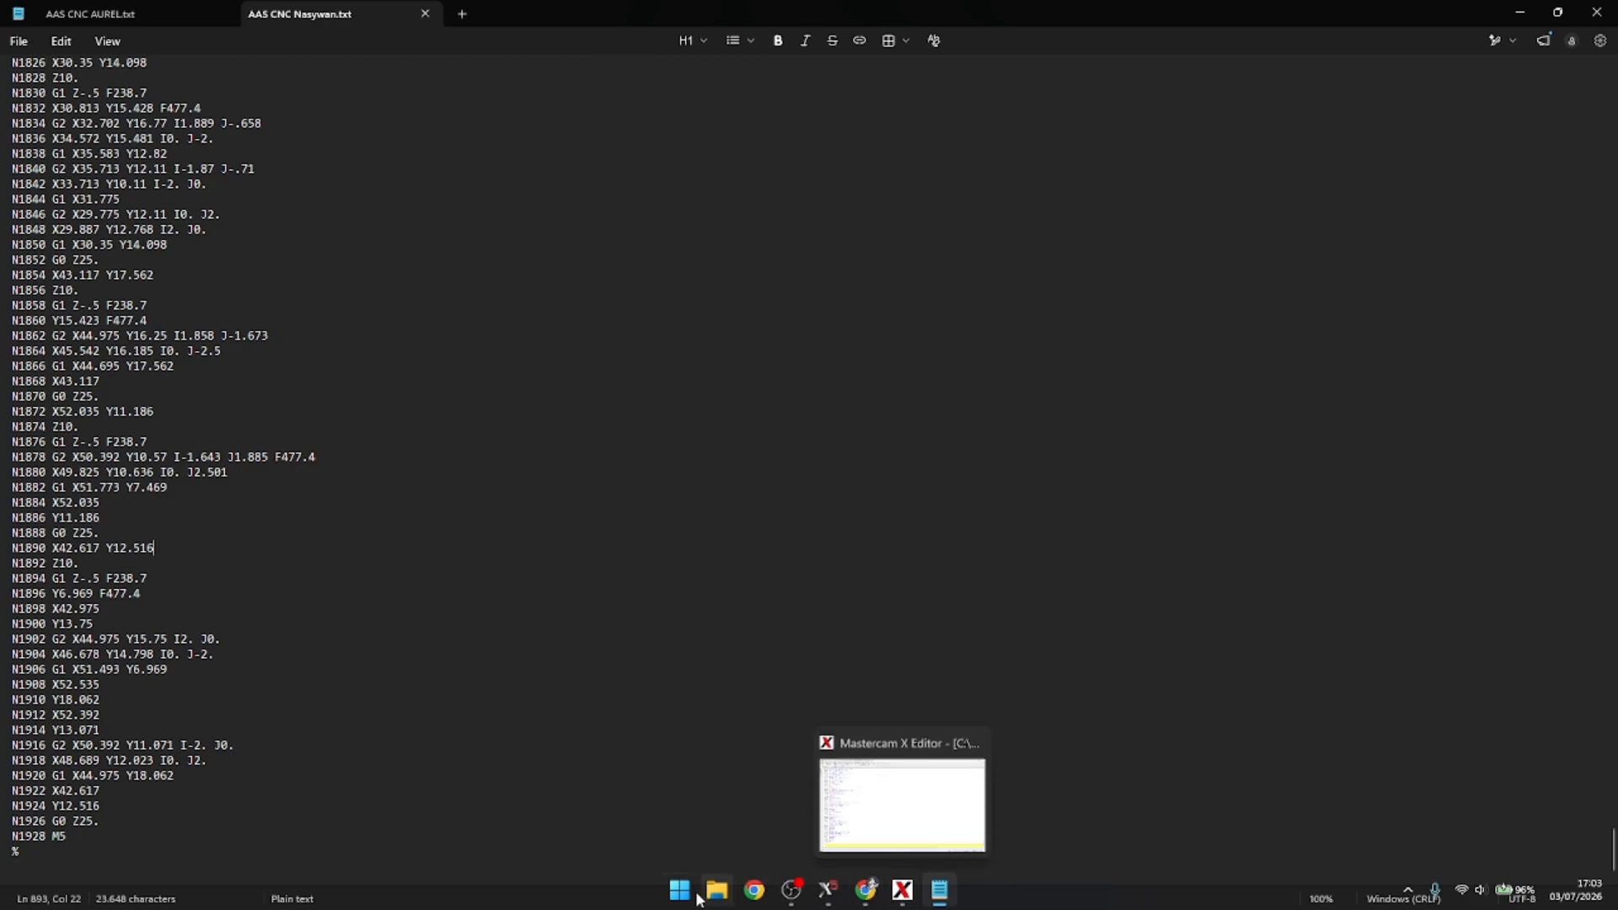
- Launch Swansoft CNC Simulation (sscnc) with the SINUMERIK 808DM control system
click(681, 890)
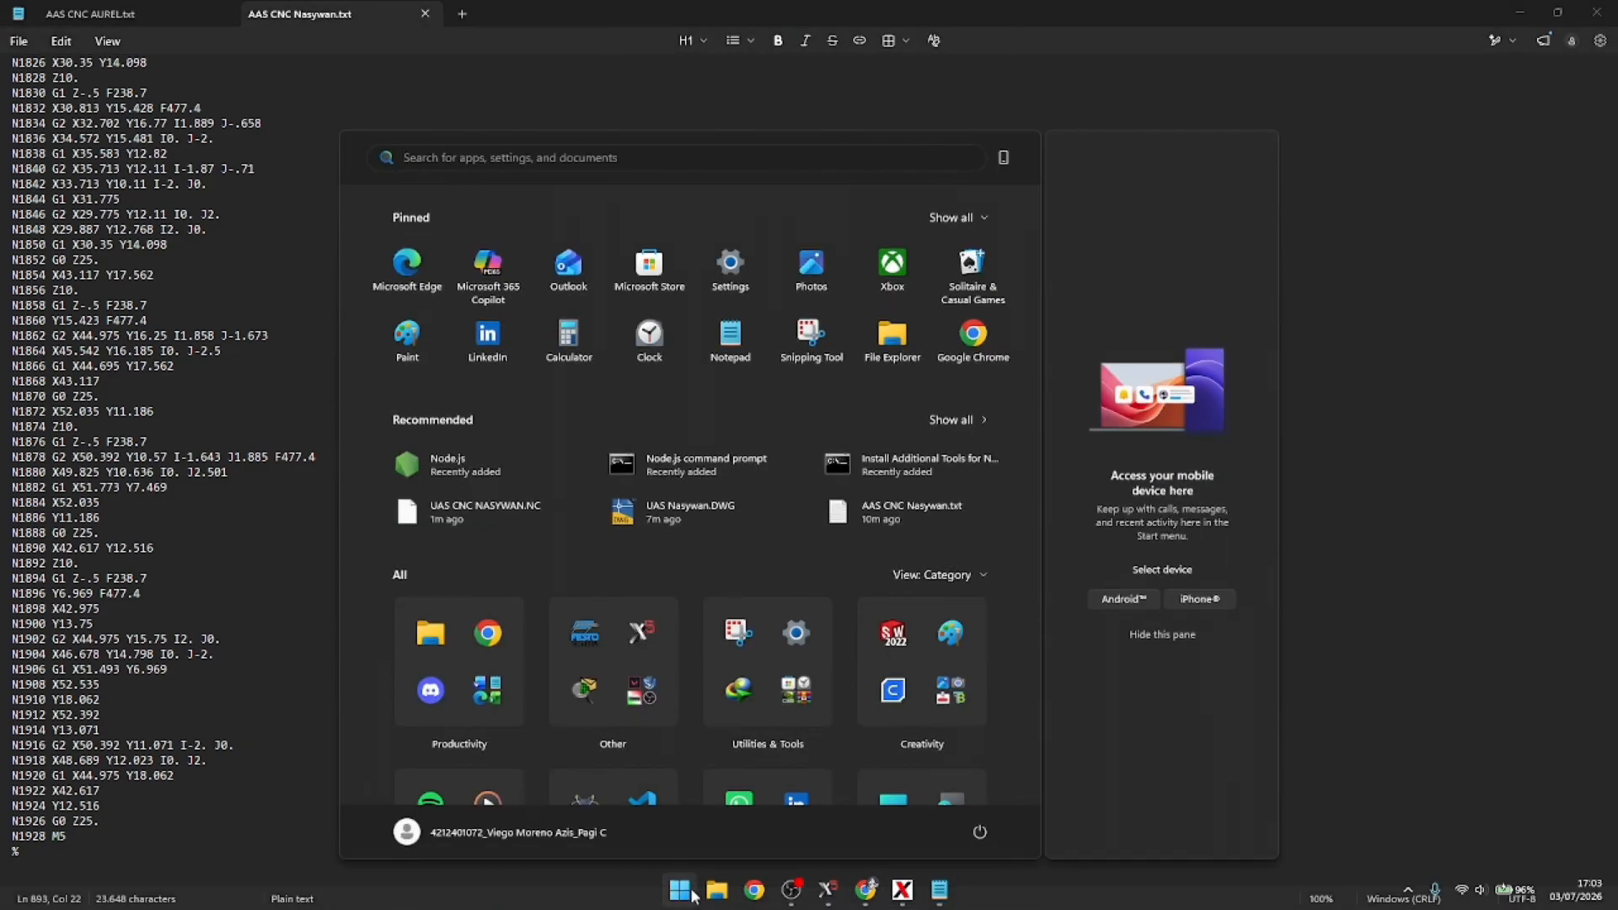
text(sscnc)
key(Return)
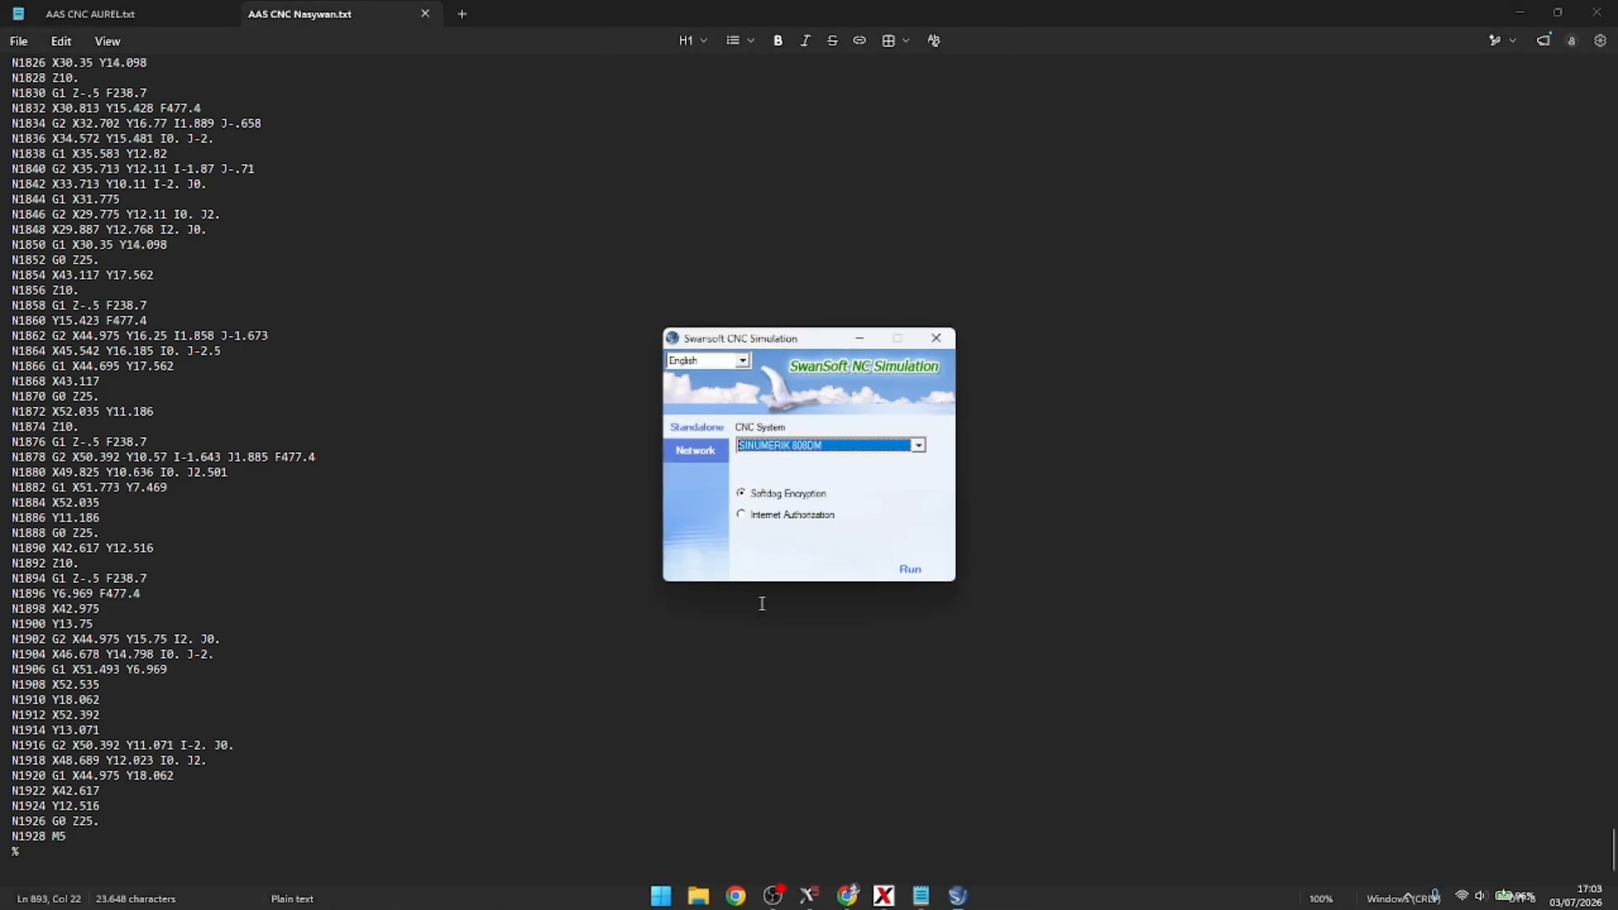
click(910, 569)
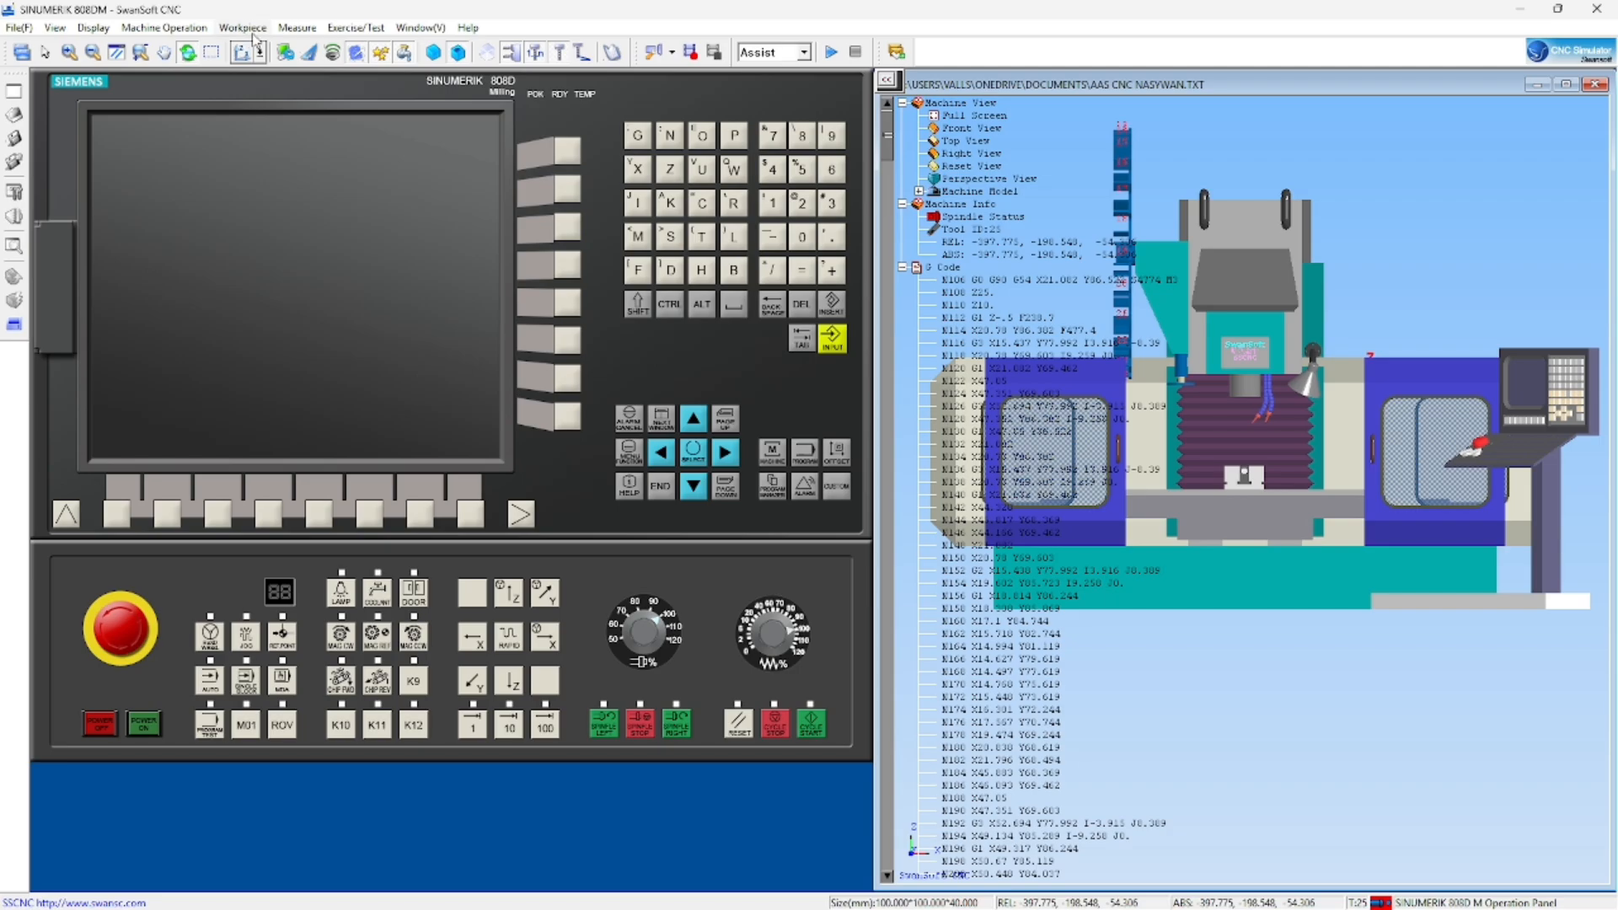
- Power on the machine control and release its emergency stop
click(143, 723)
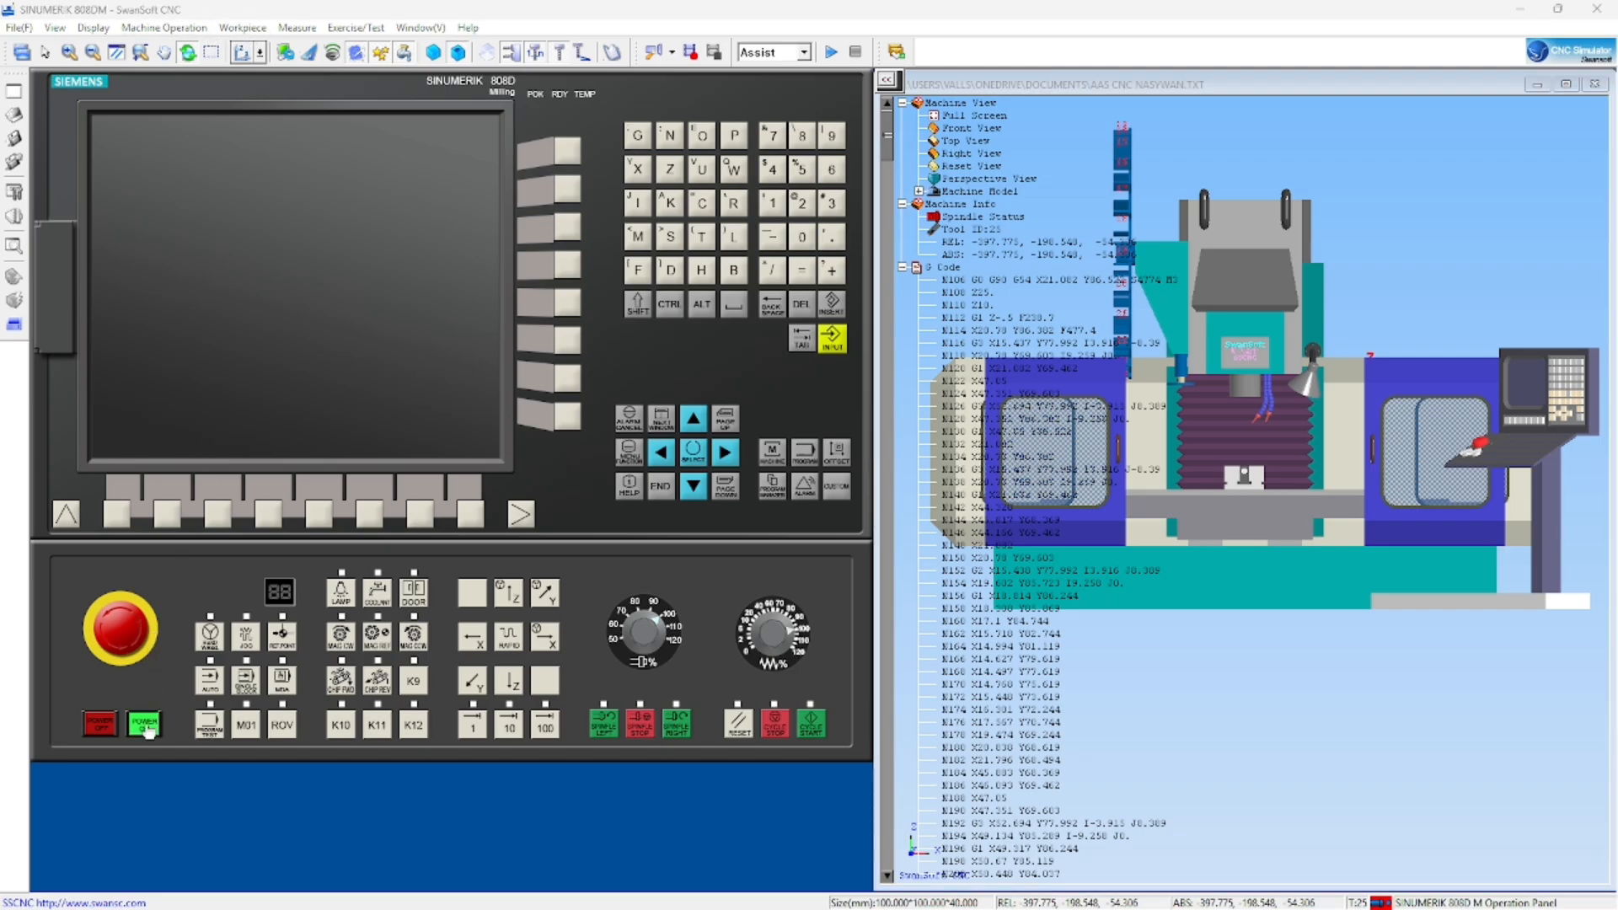
click(129, 625)
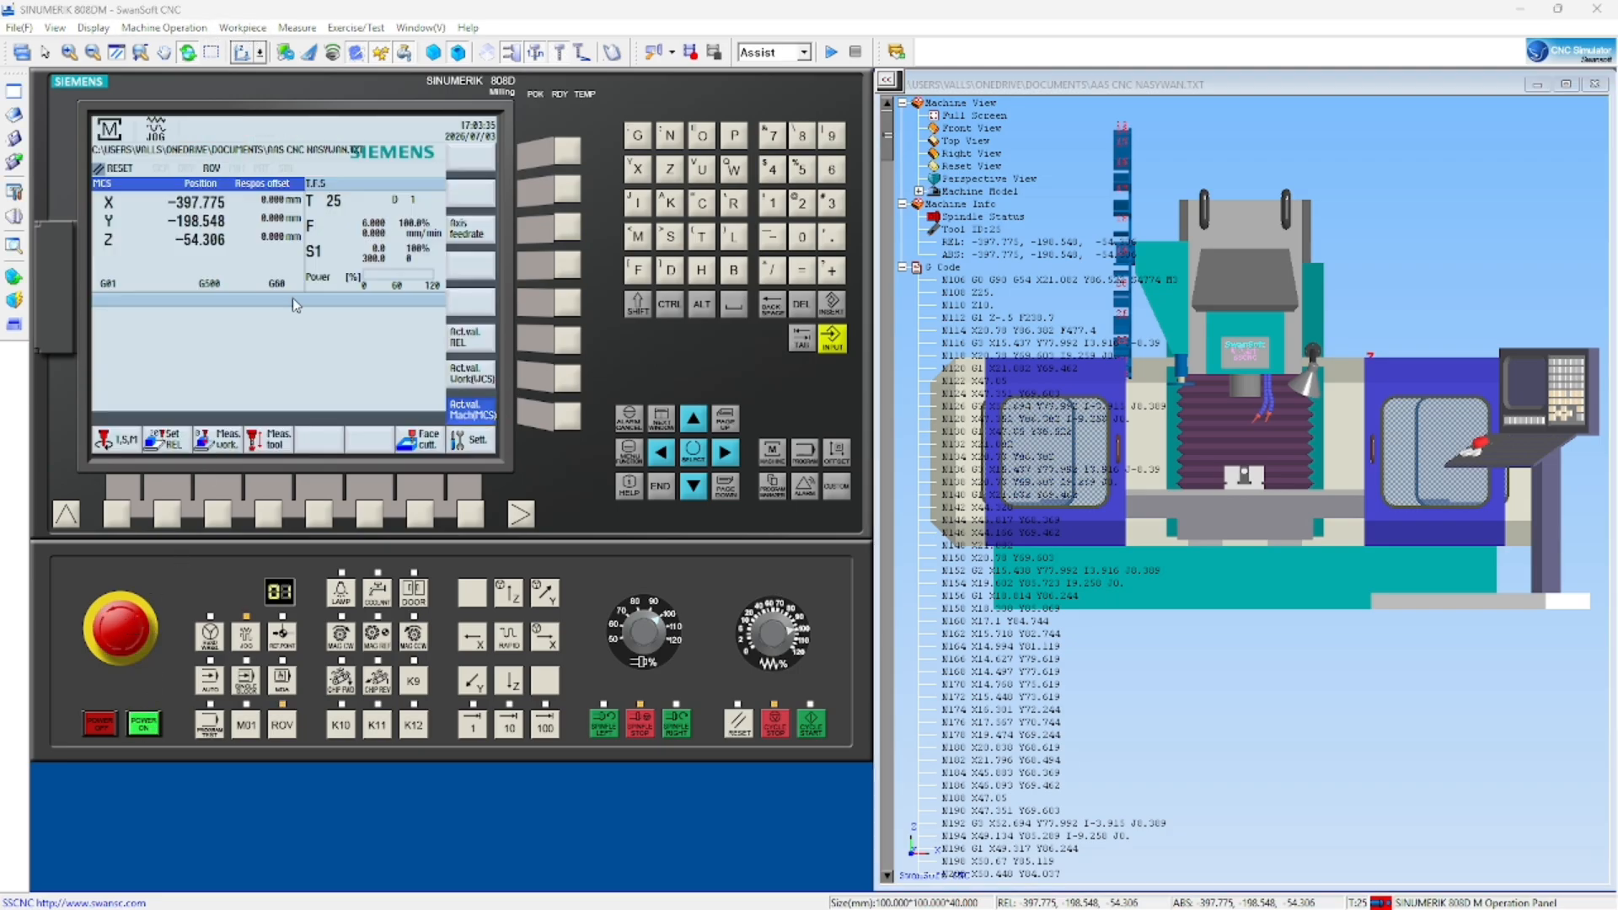
- Define a box workpiece of 120 × 120 × 20 mm, replacing the current workpiece
click(243, 28)
click(263, 47)
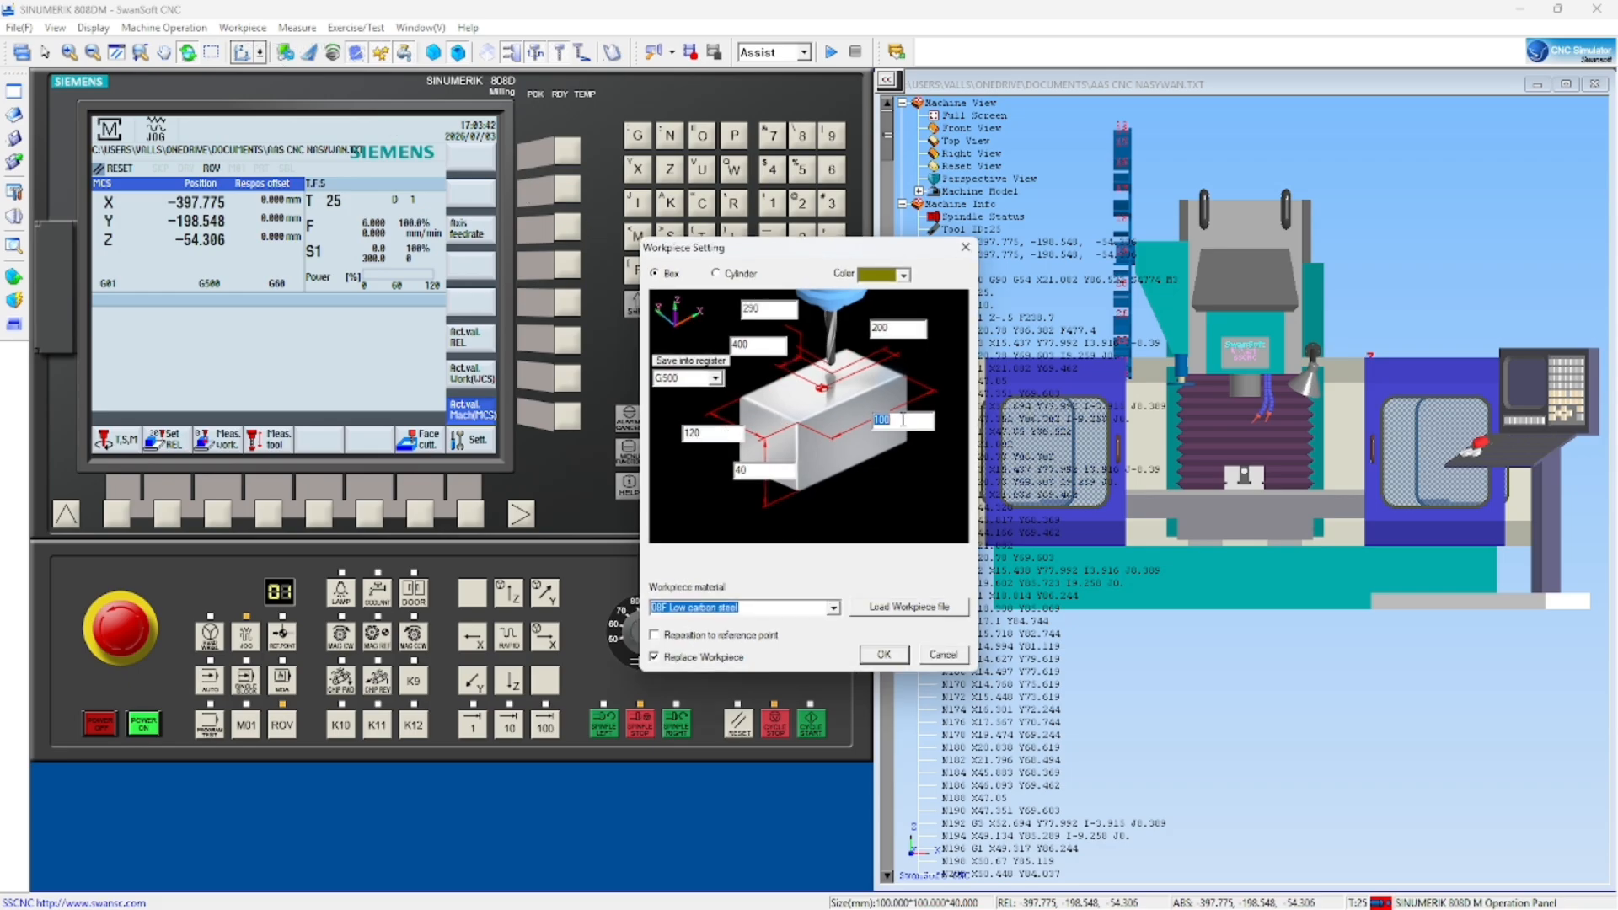
text(120)
click(883, 654)
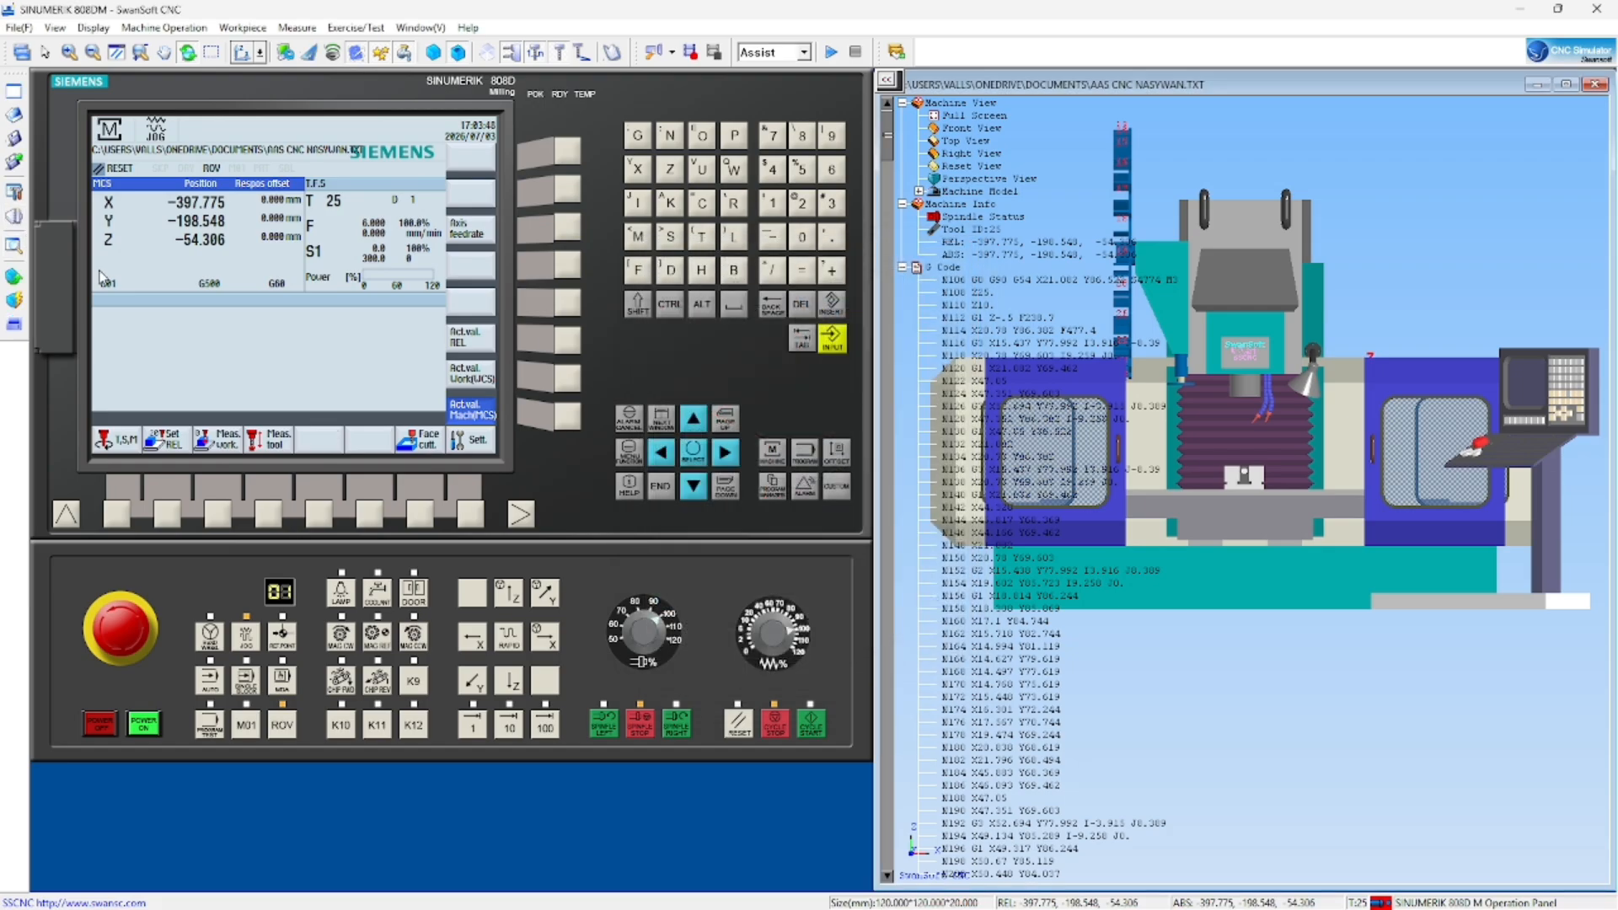
- Clamp the workpiece in the vise and raise it as far as the clamp allows
click(297, 28)
mouse_move(250, 32)
click(261, 66)
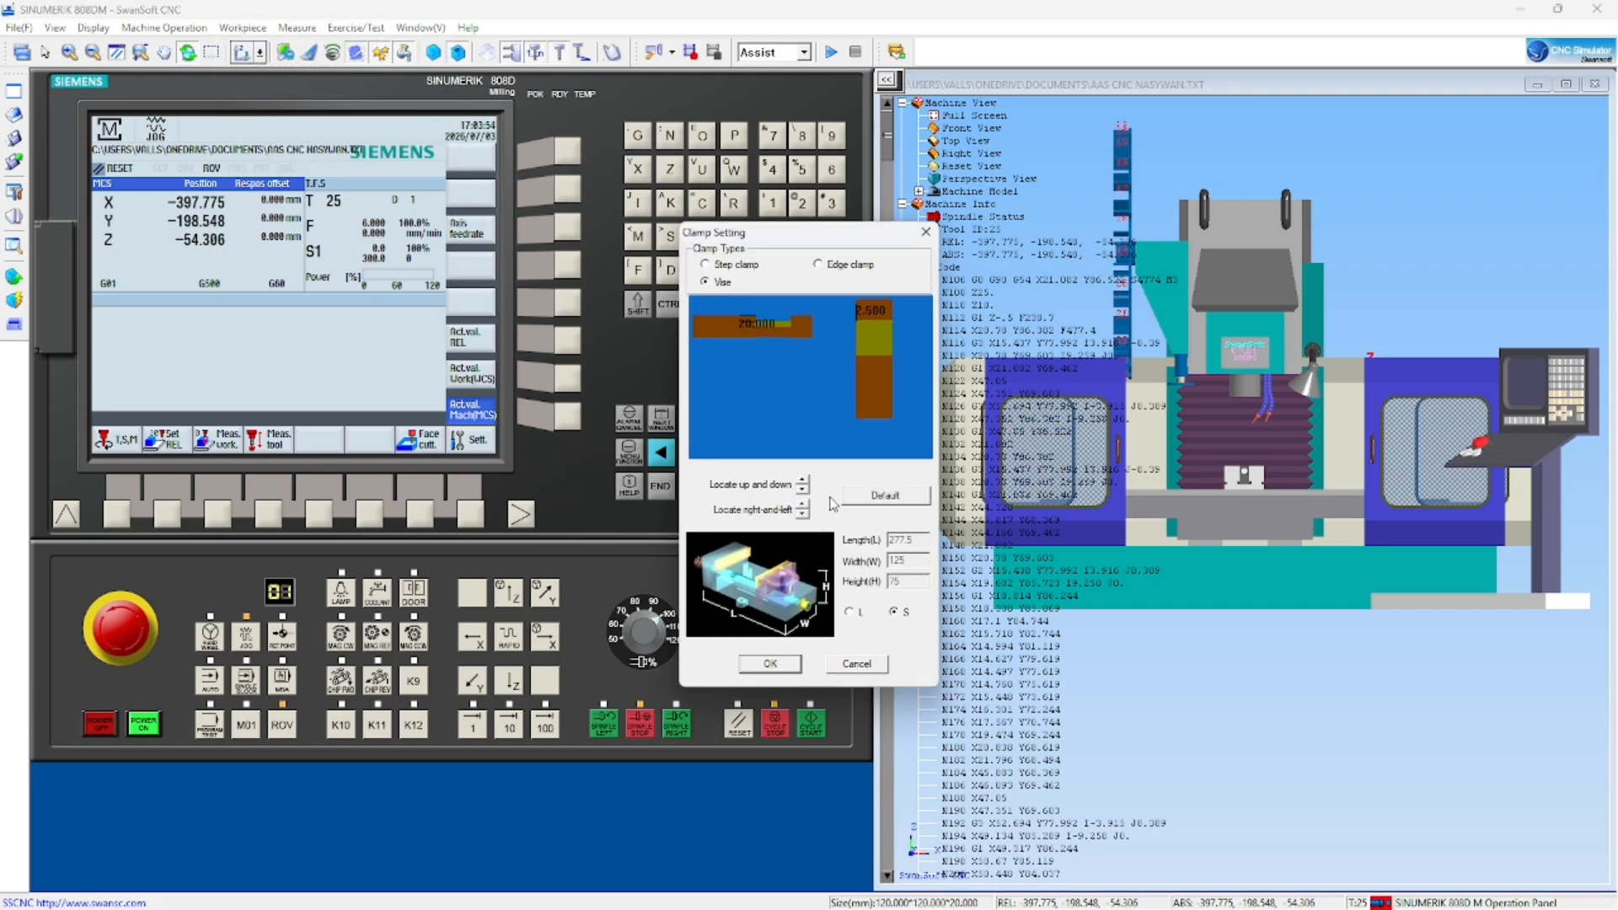
click(803, 483)
click(802, 482)
click(803, 482)
click(802, 482)
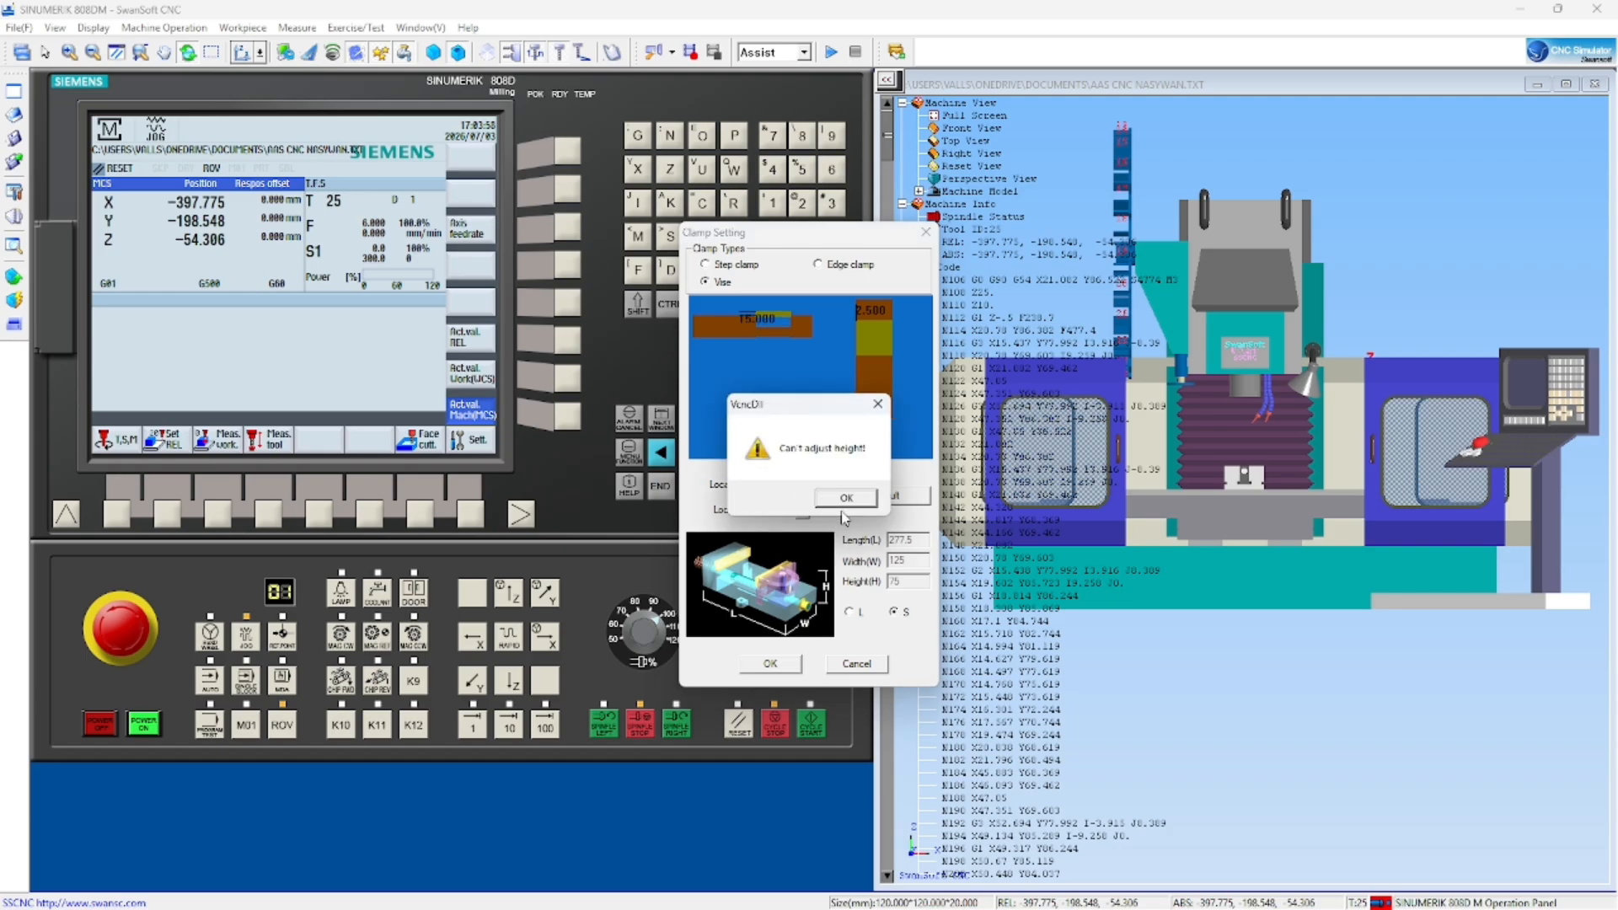
click(844, 498)
click(769, 663)
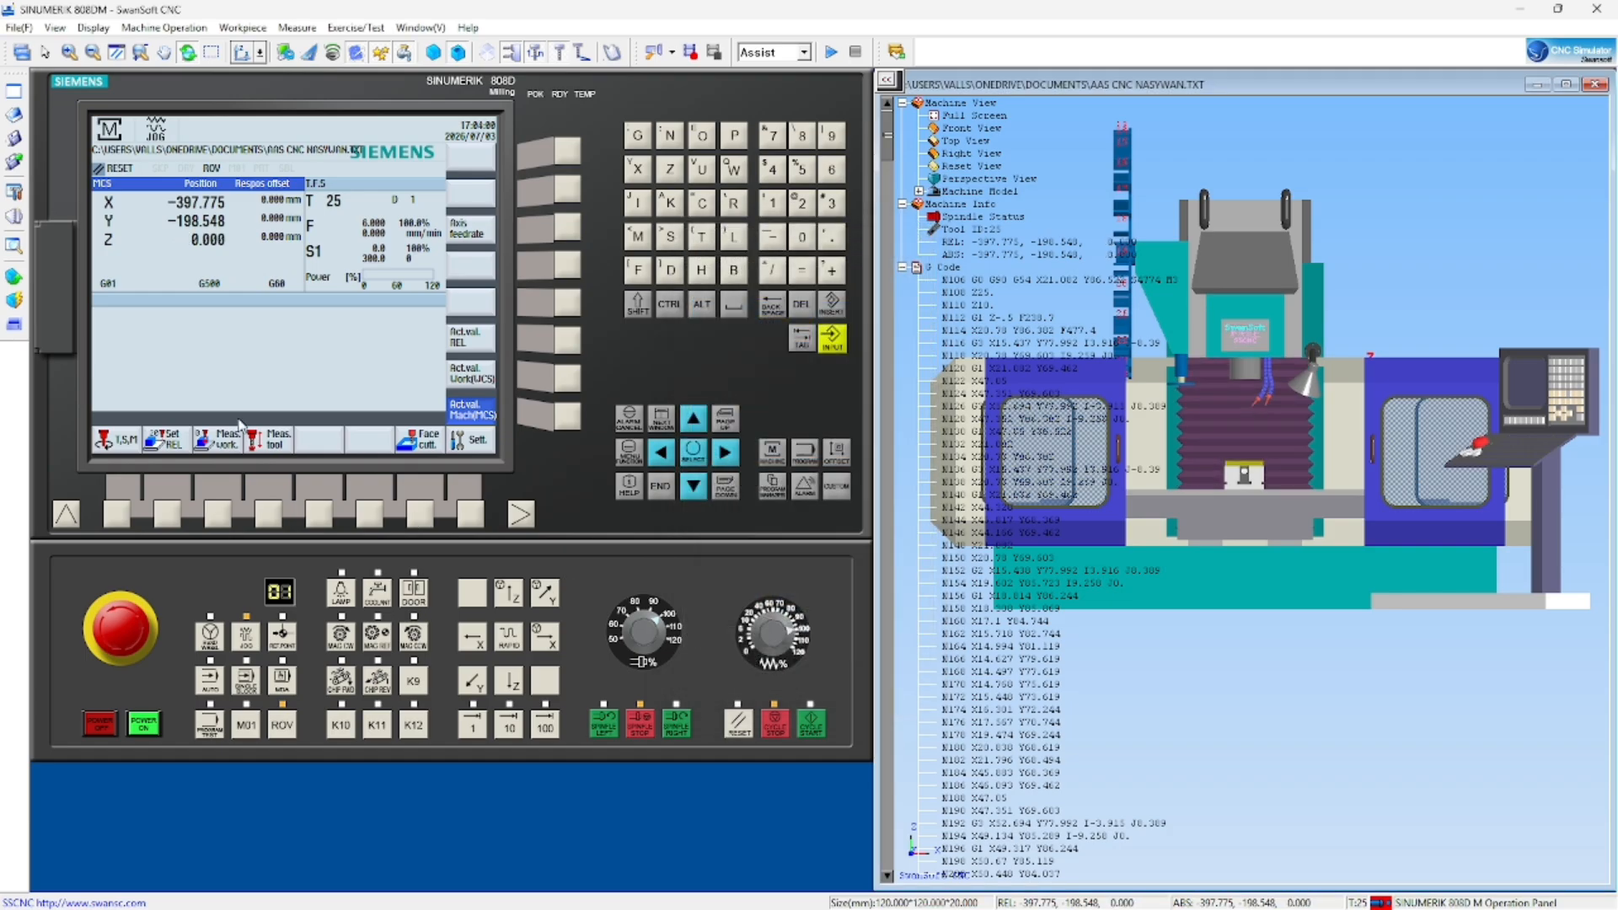
- Add flat end mill number 13 with a 2 mm diameter and 50 mm length, and mount it in the spindle
click(164, 28)
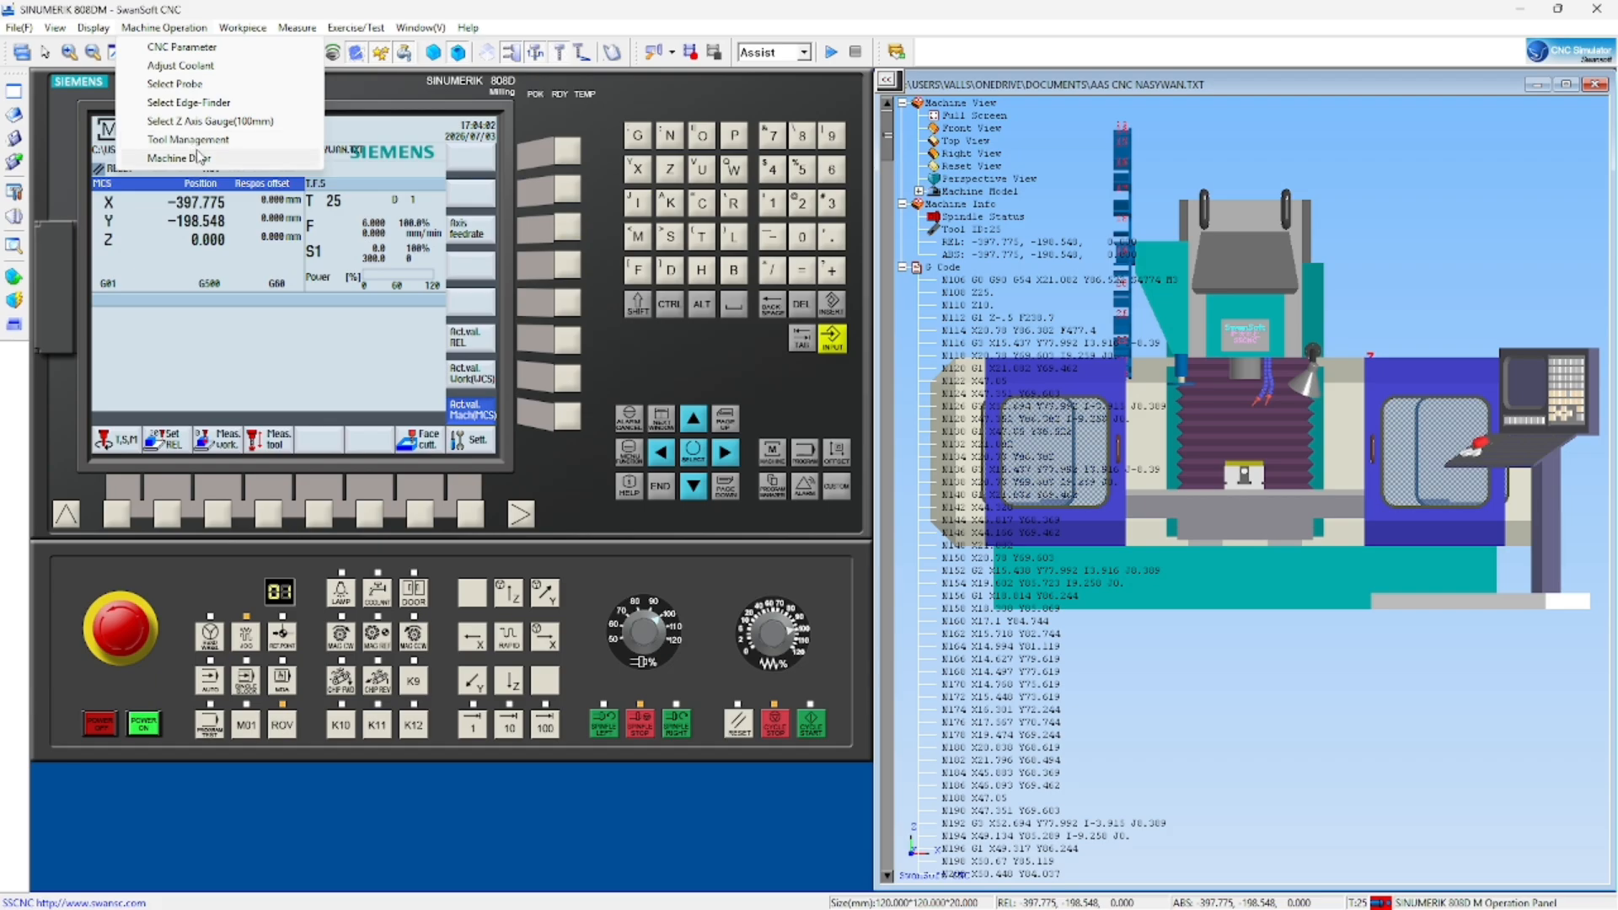
click(195, 140)
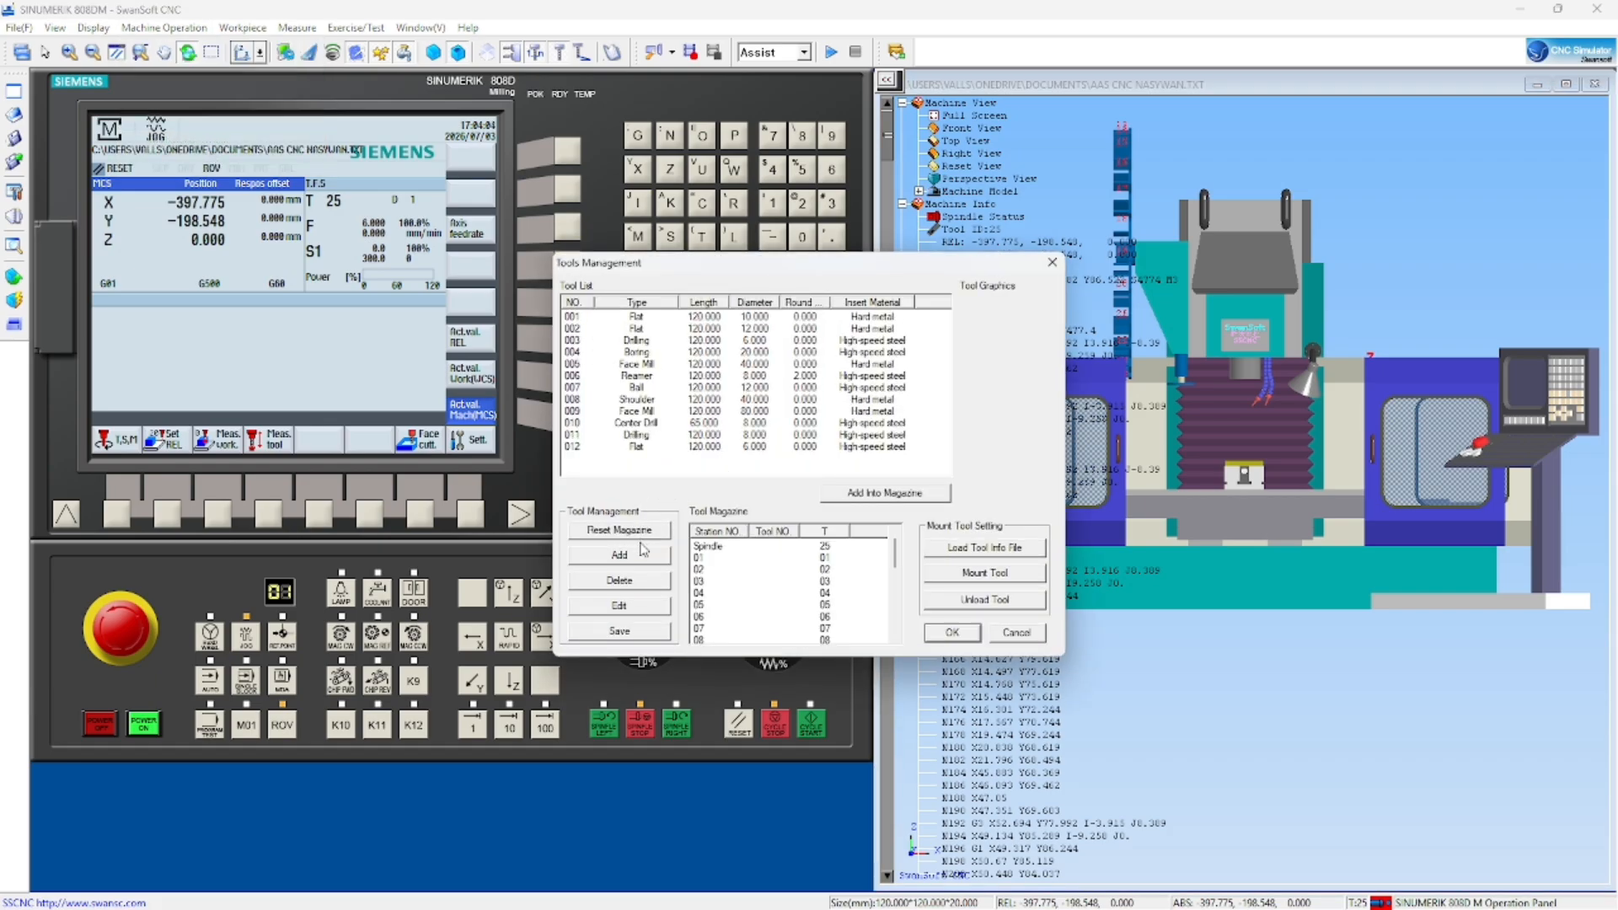
click(650, 551)
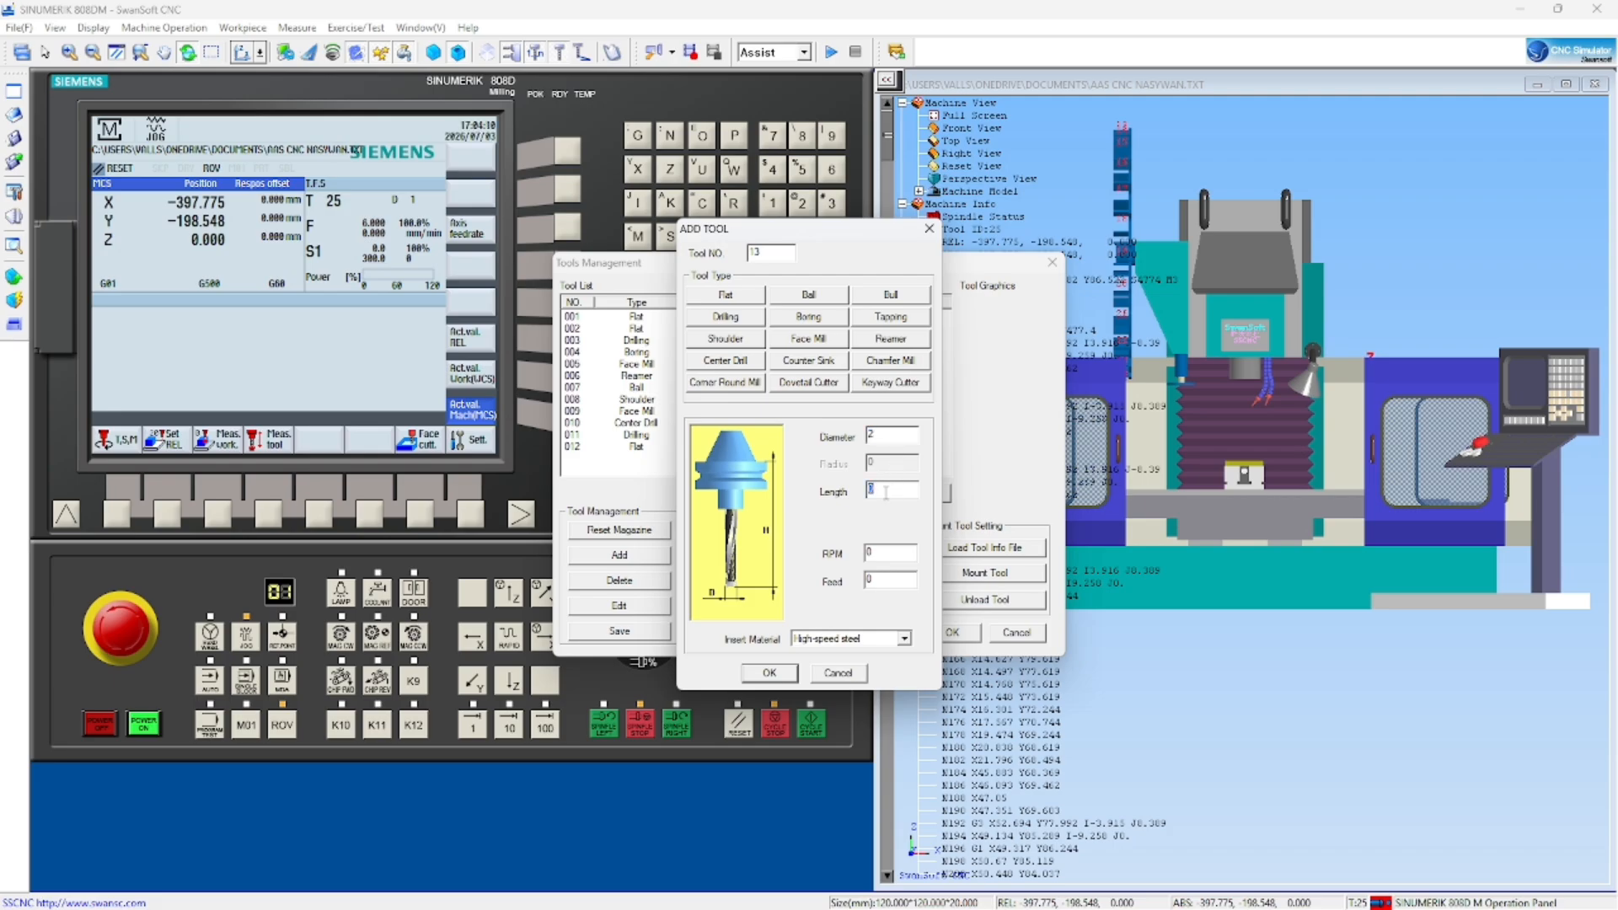
click(769, 672)
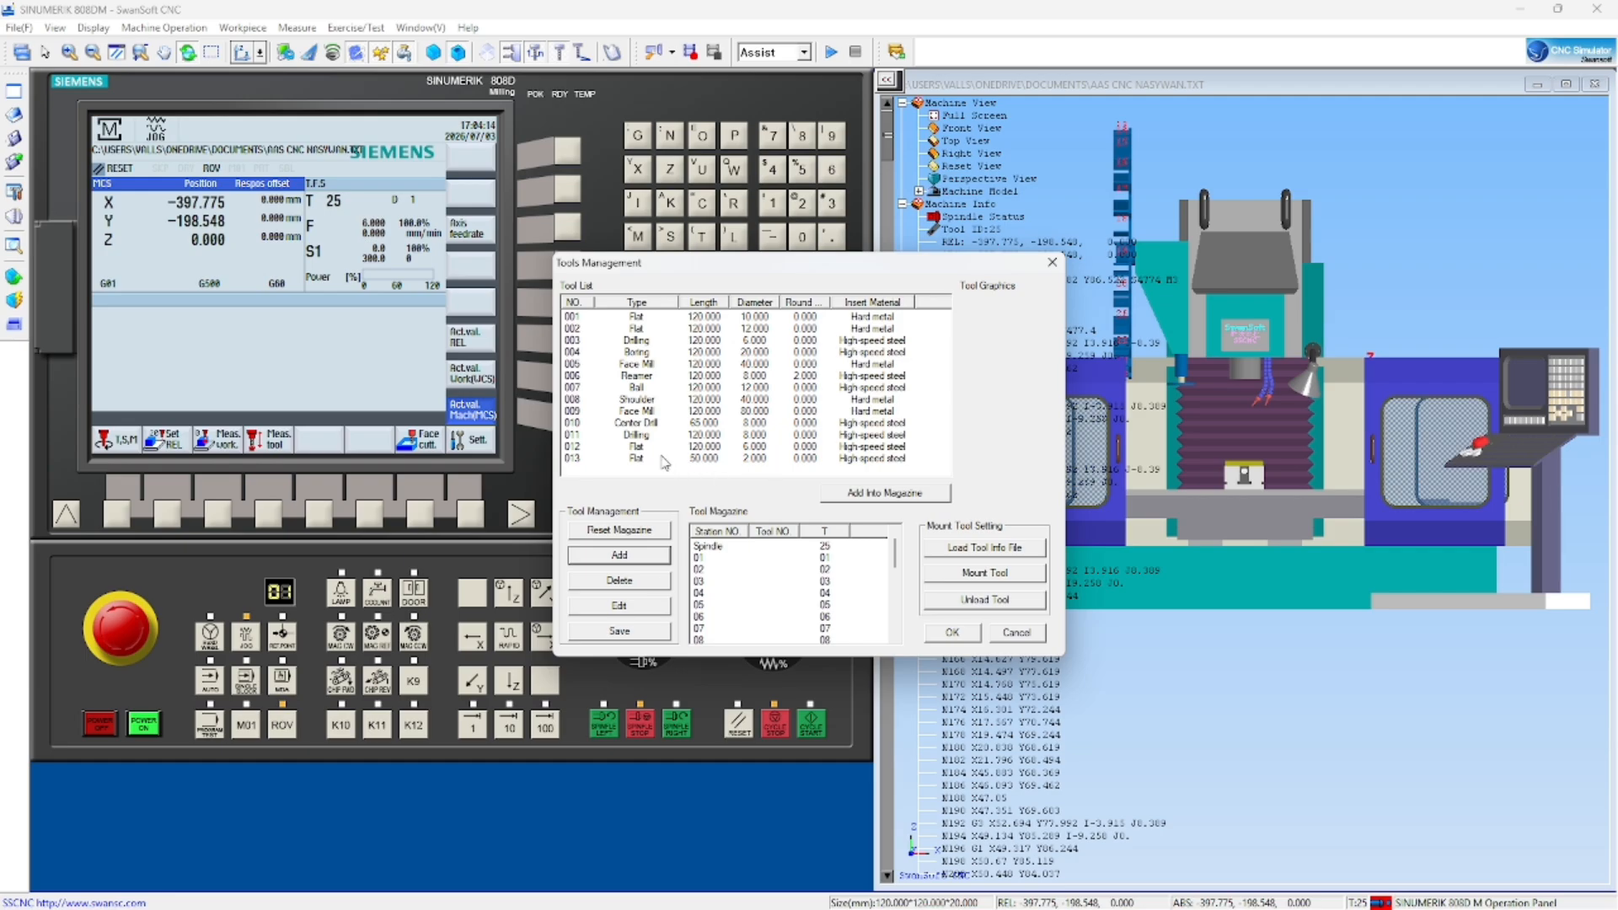
drag(674, 459, 730, 546)
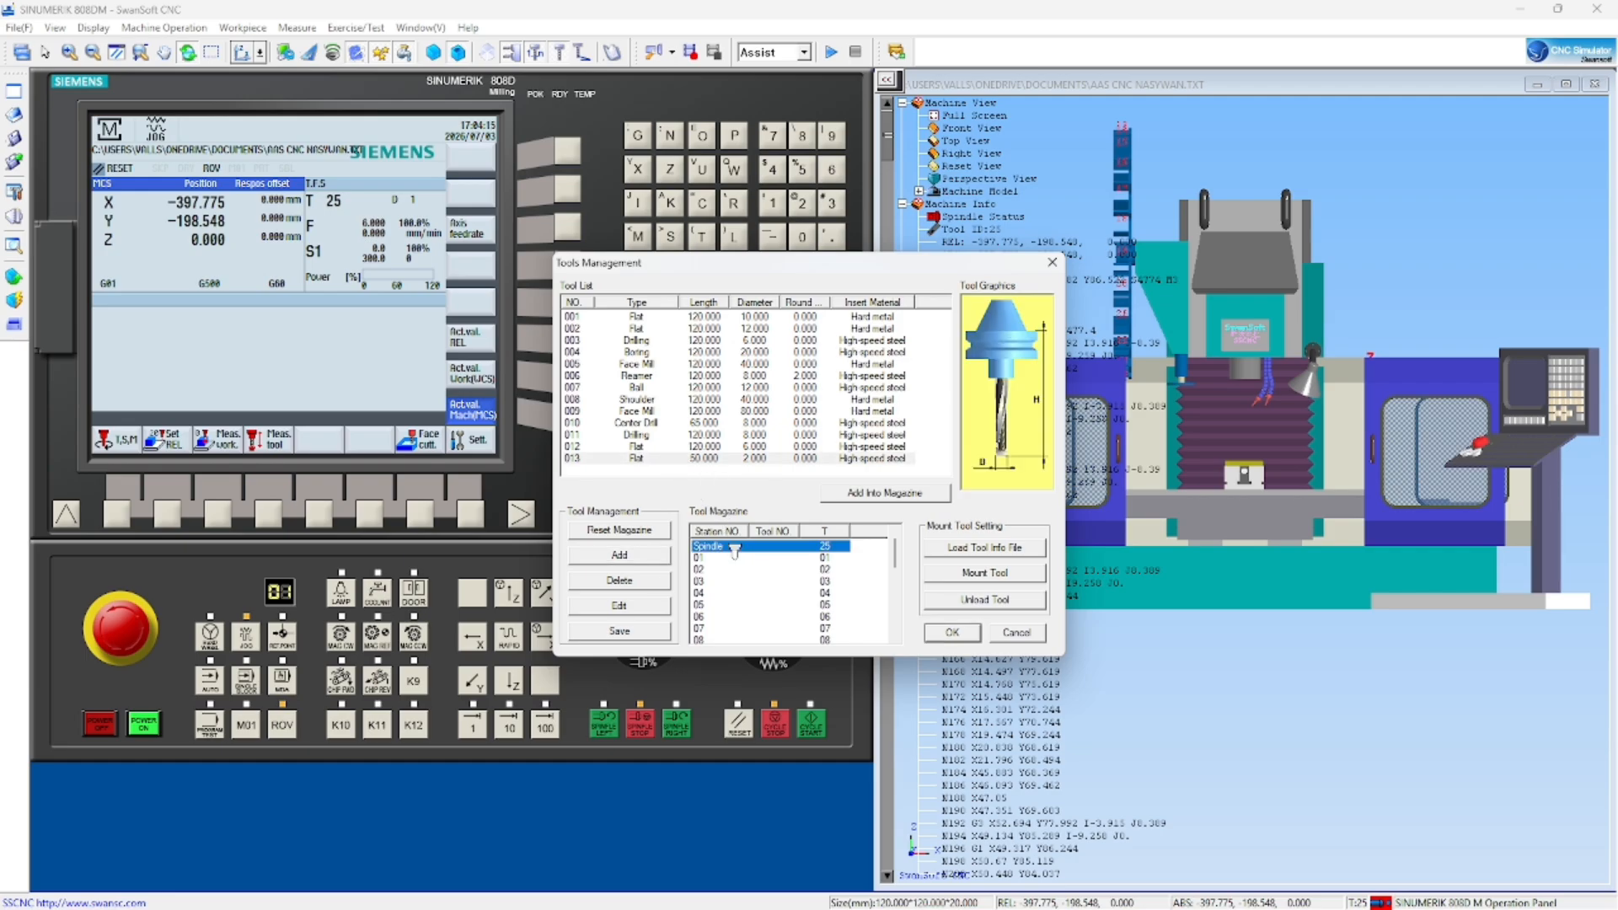
click(967, 633)
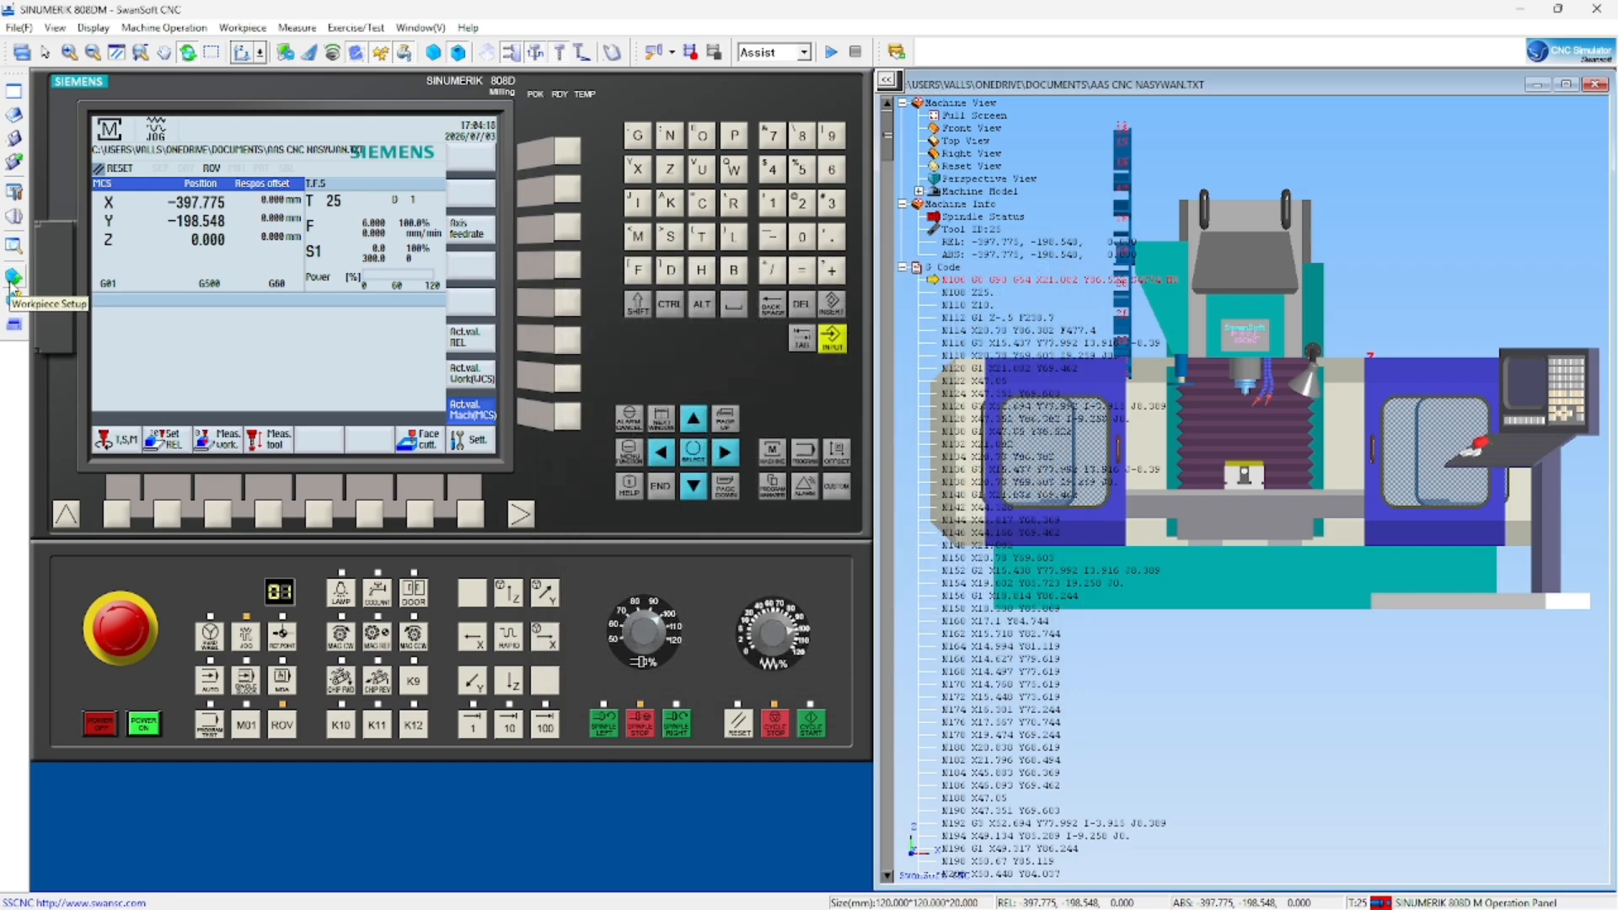
- Quick-move the tool to the front-left top corner of the workpiece
click(13, 280)
click(221, 405)
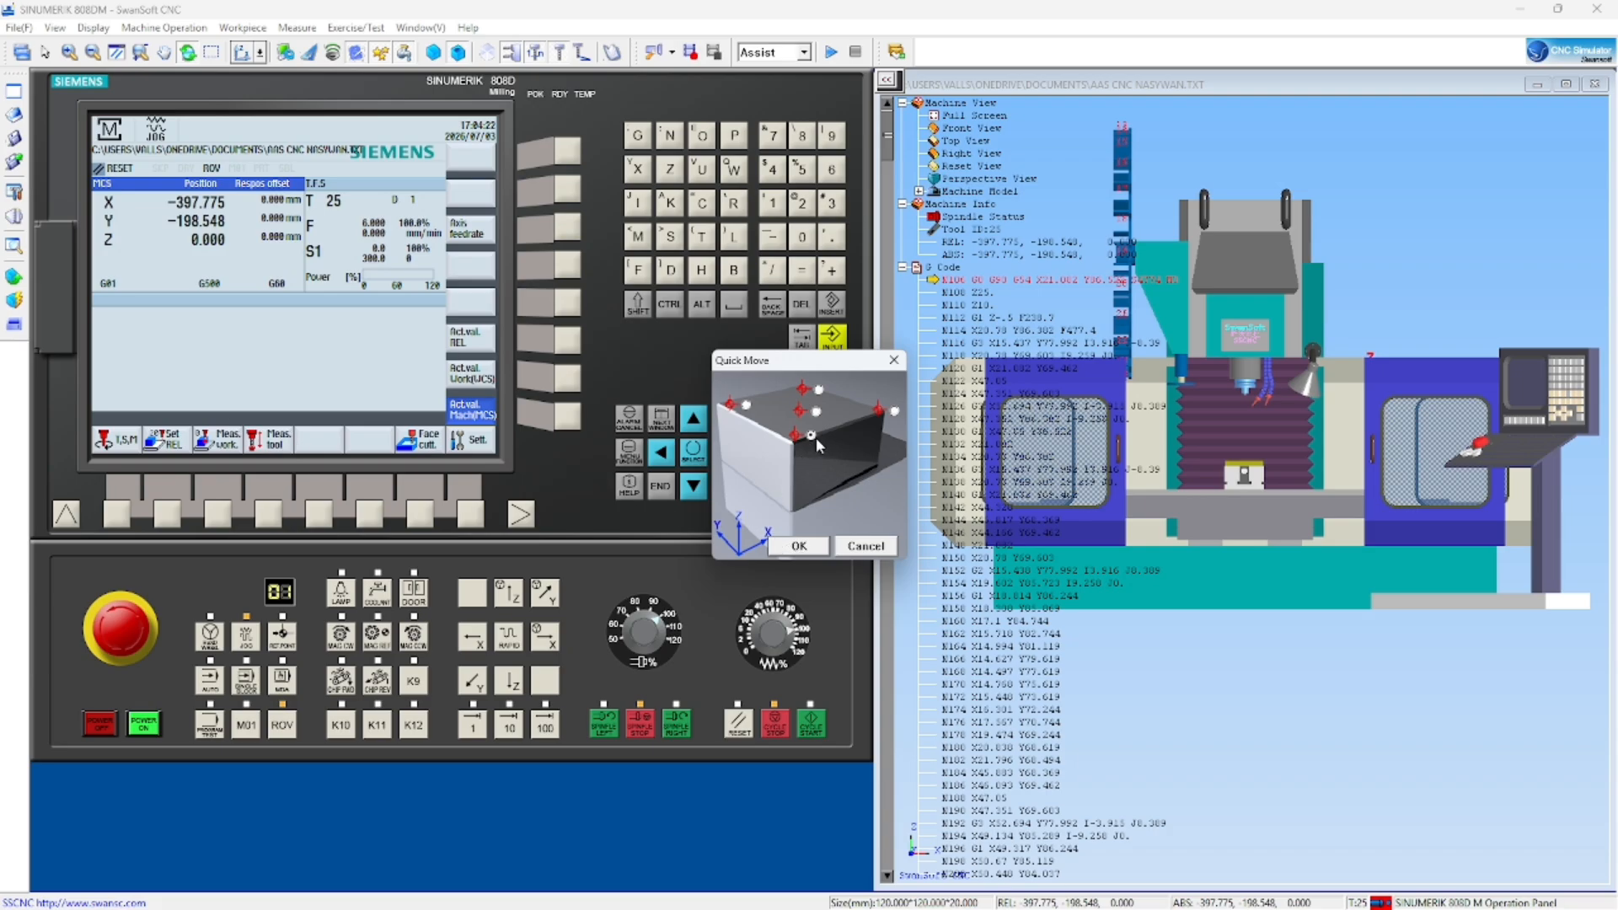
click(798, 546)
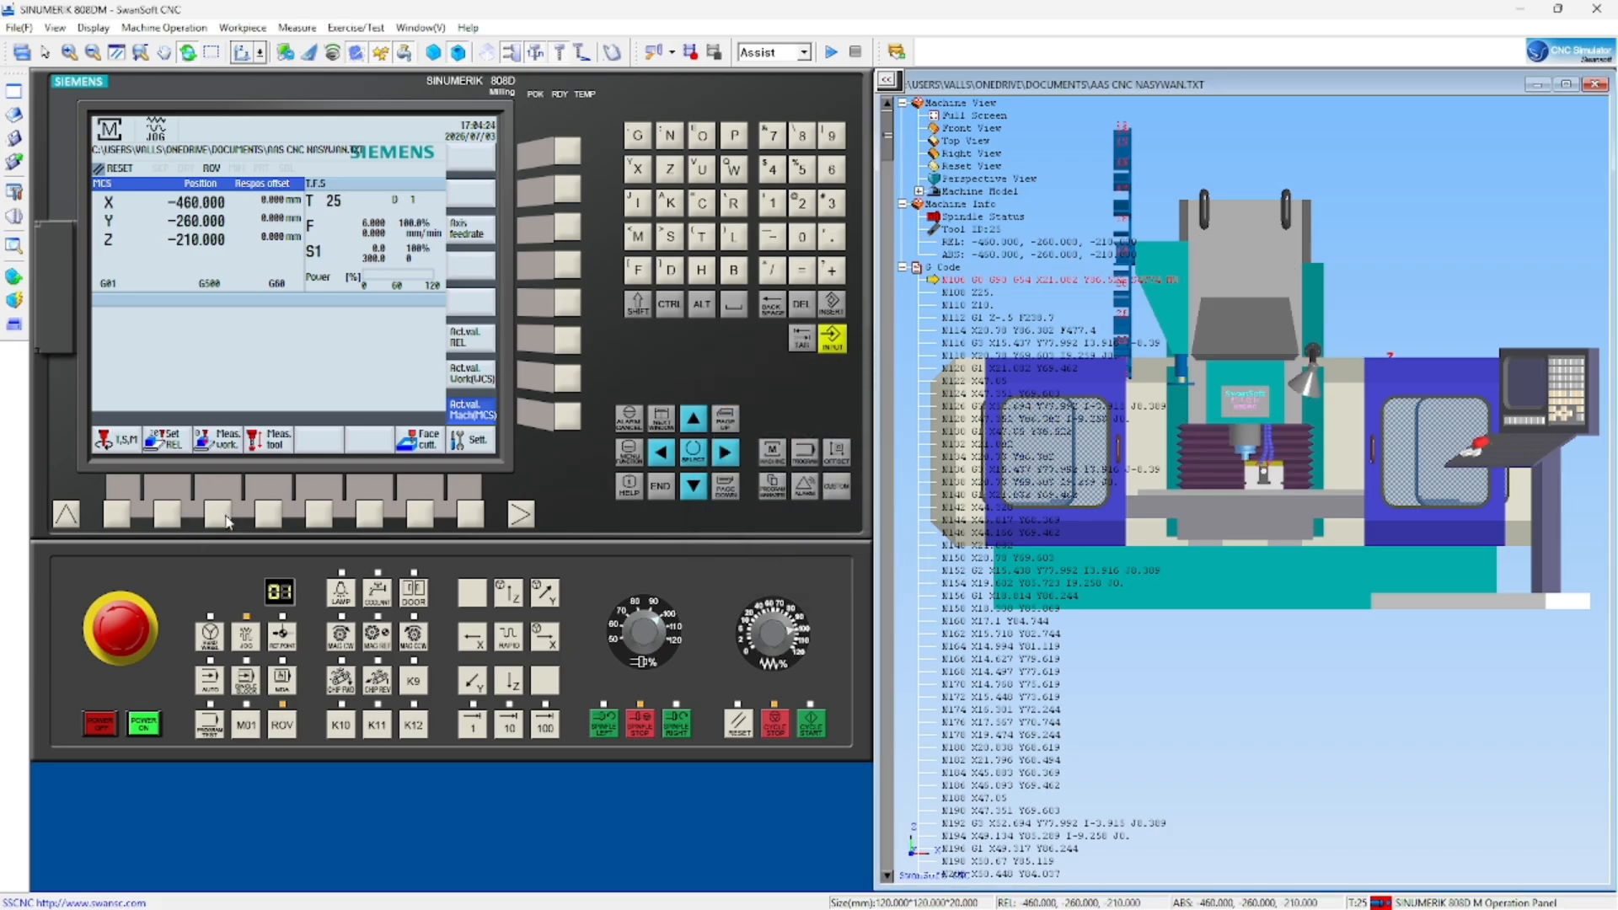
- Set the G54 work offset for X, Y and Z at the current tool position through workpiece measurement
click(221, 516)
click(564, 236)
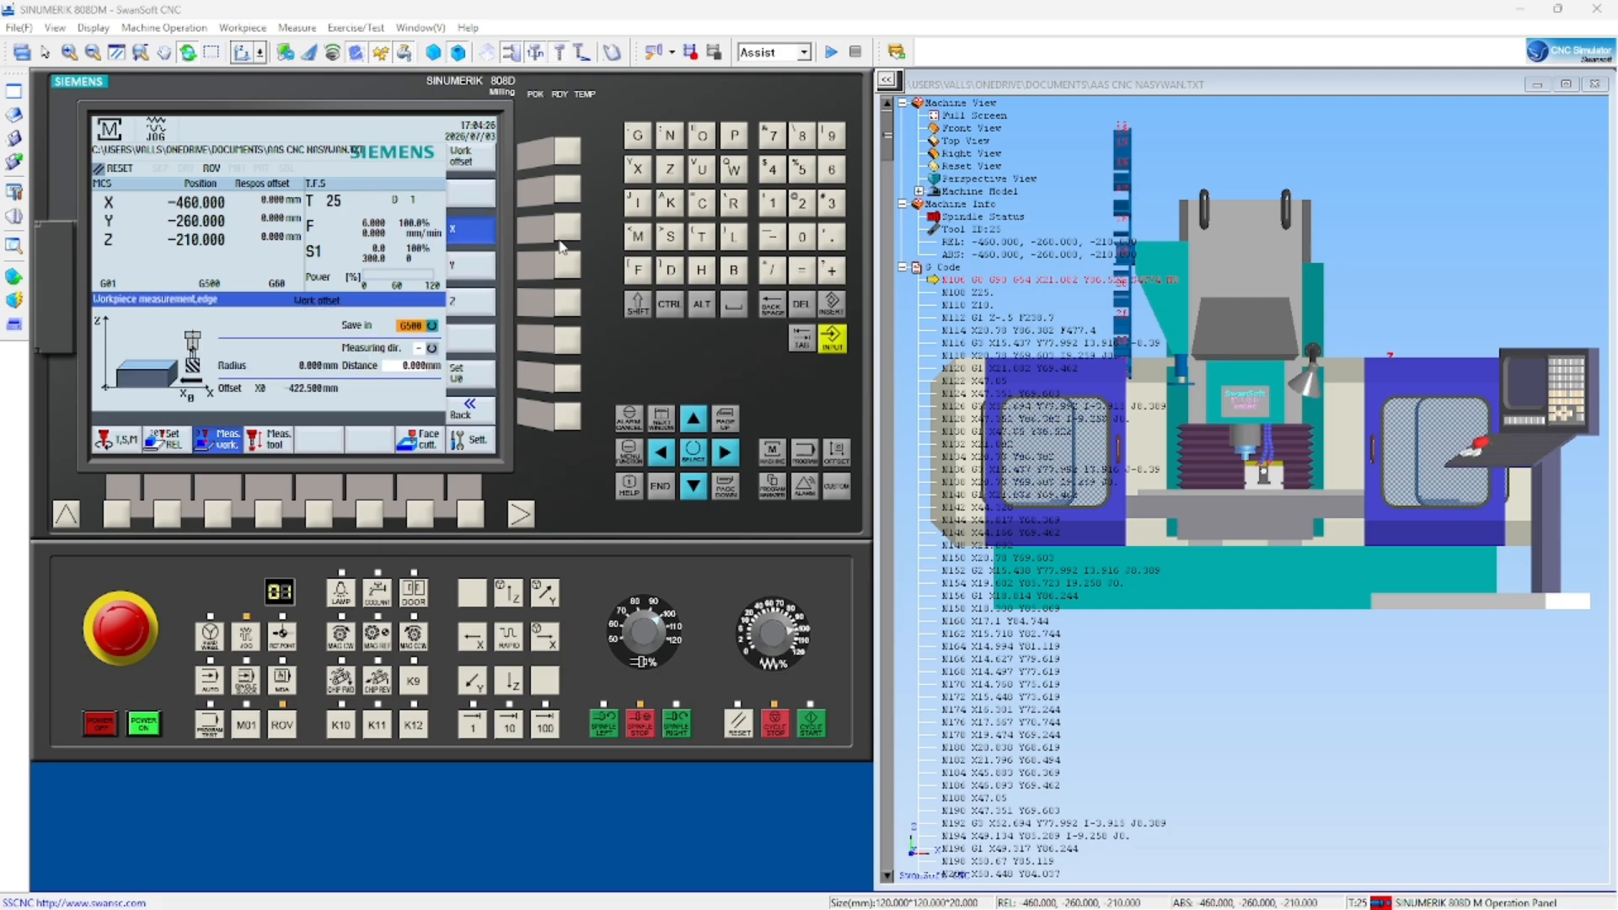
click(691, 455)
click(572, 268)
click(574, 310)
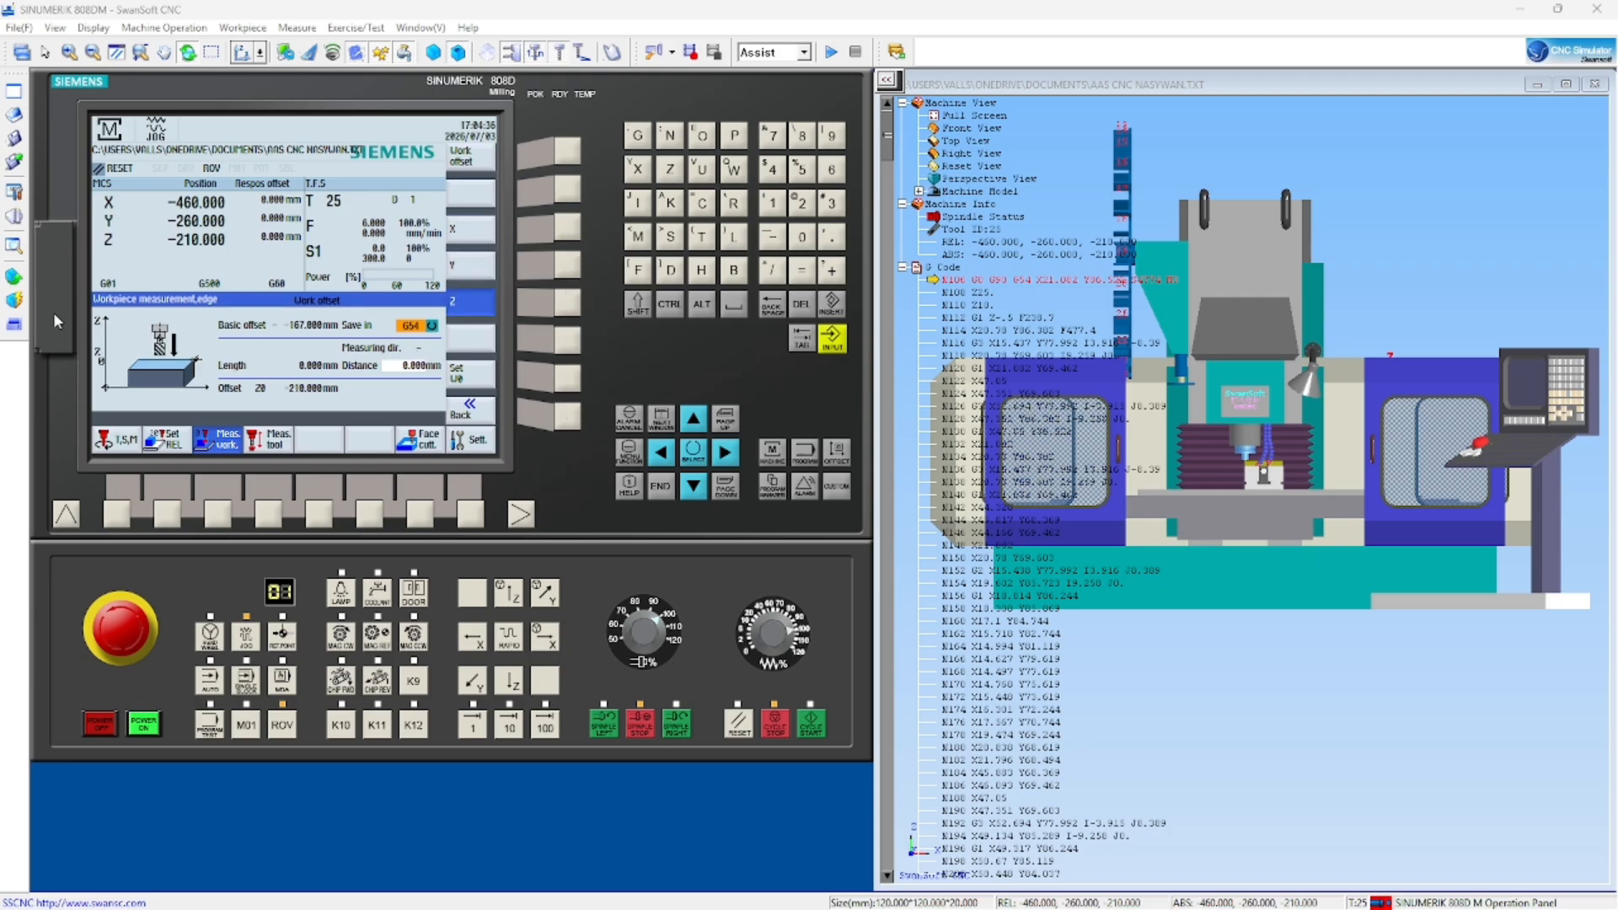
- Select the AASCNCWAN program in the NC program directory and load it for execution
click(771, 487)
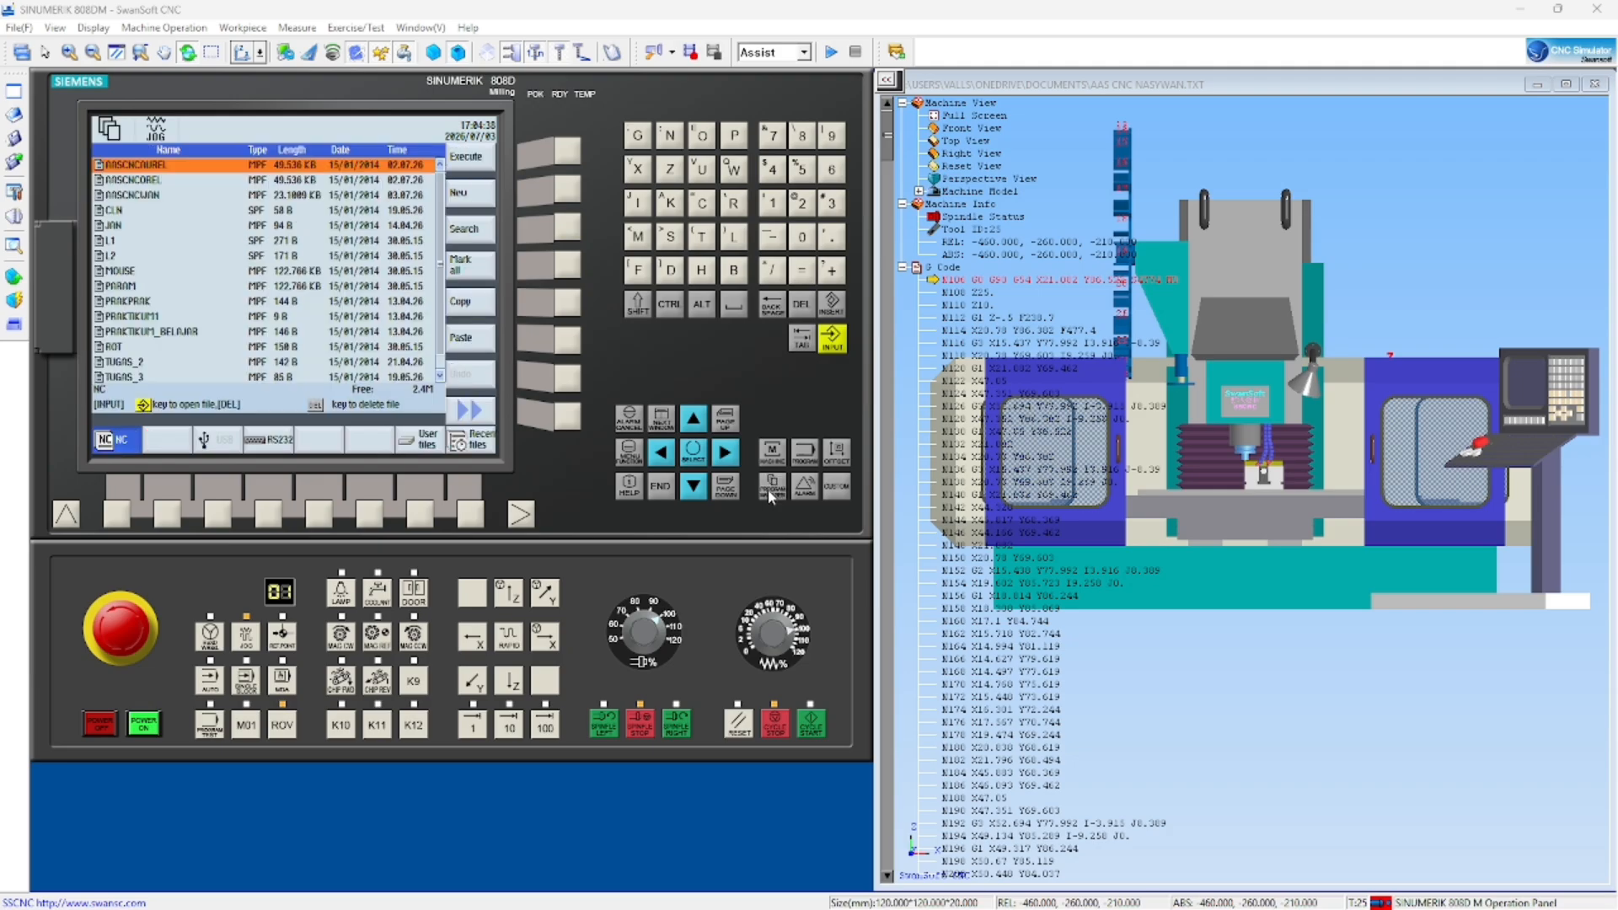
key(Down)
key(Down)
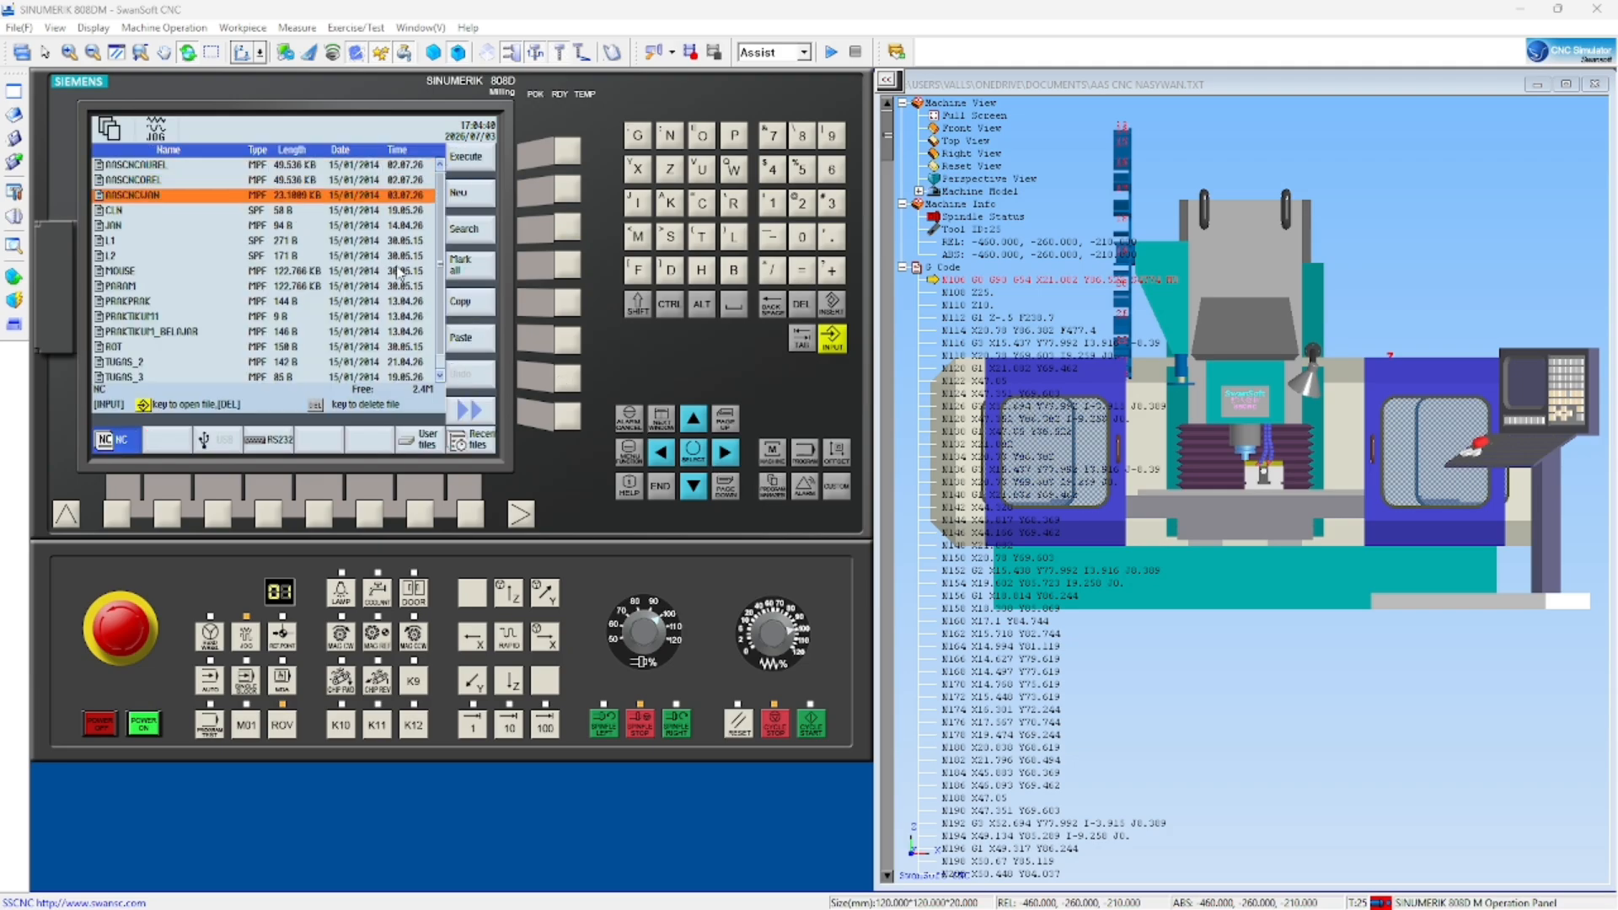
click(573, 153)
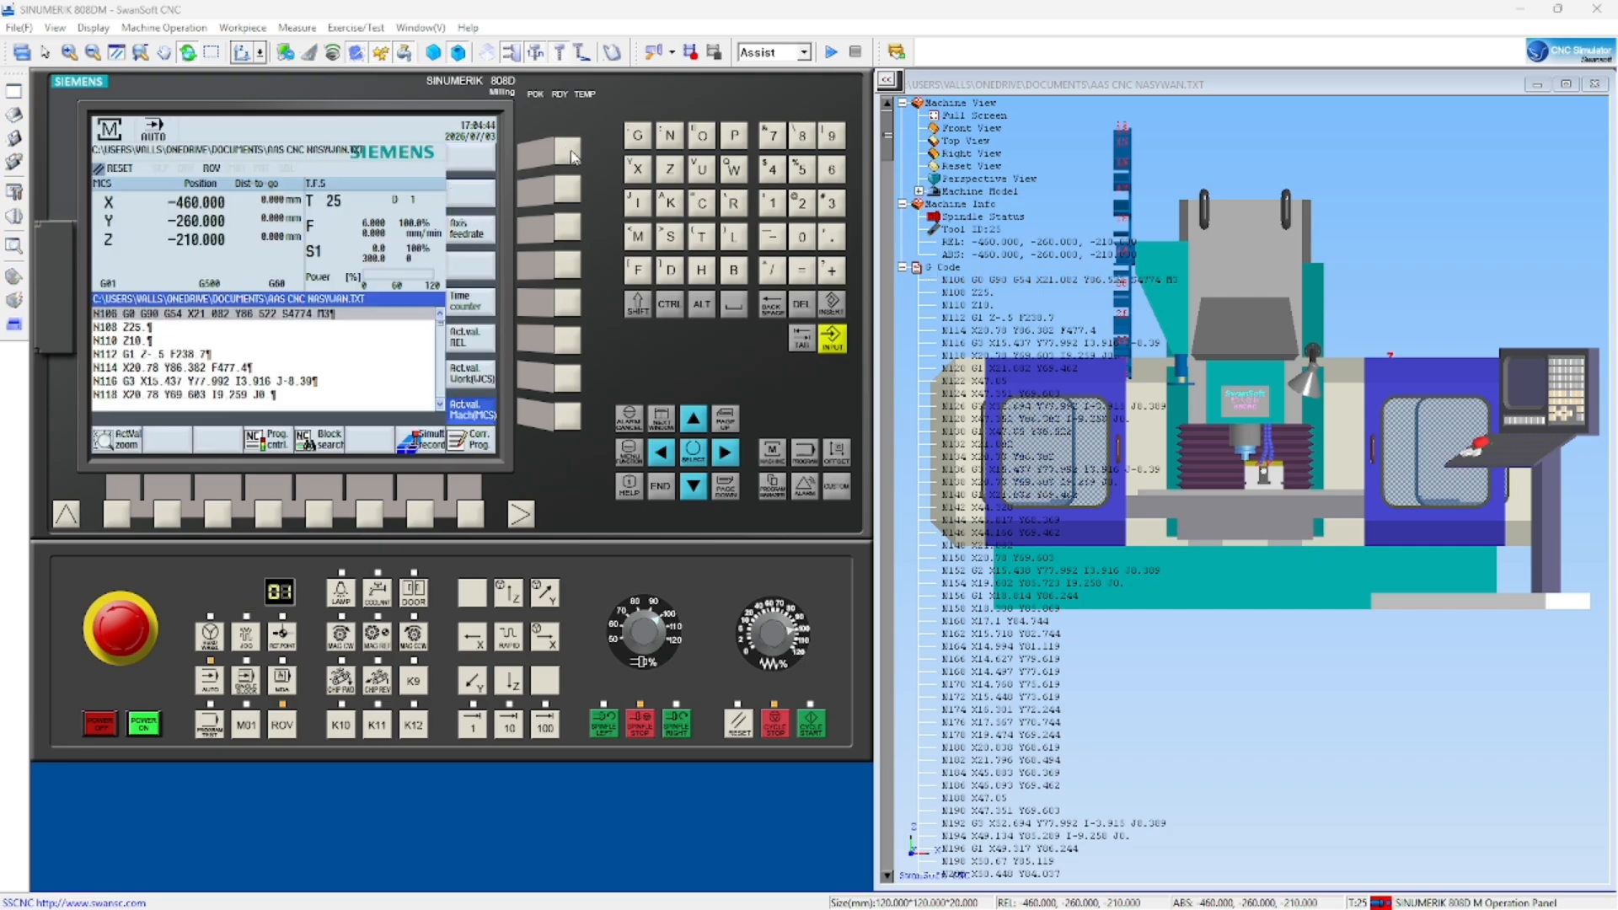
- Collapse the G-code tree and run the loaded program in automatic mode to machine the shapes and WAN lettering
drag(1151, 455, 1177, 573)
scroll(1138, 426, down, 1)
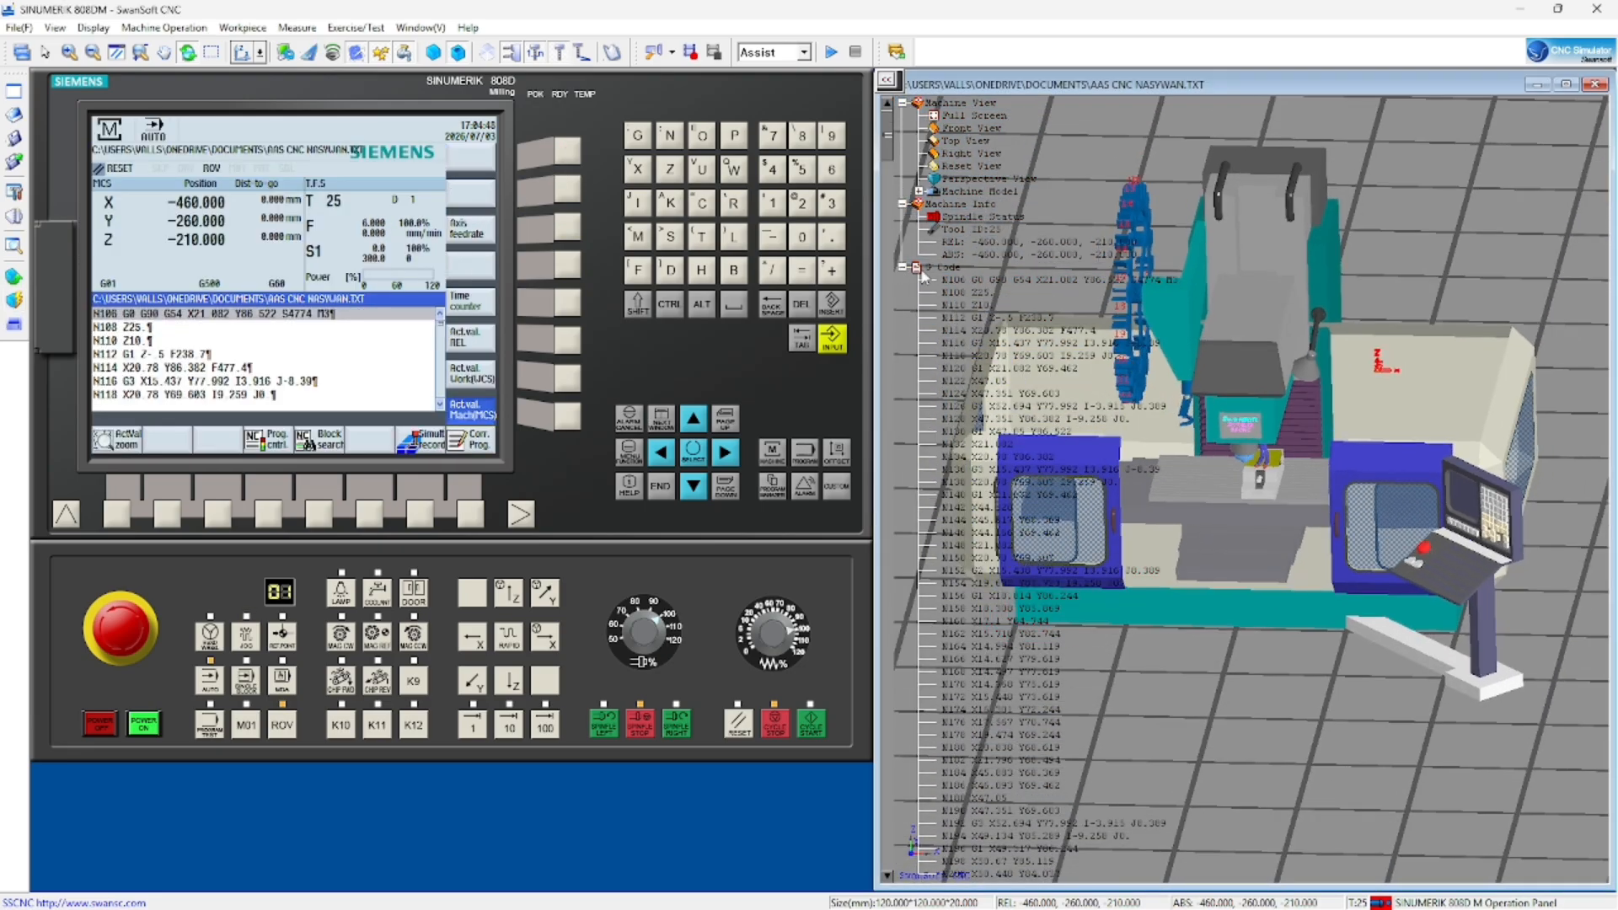
click(917, 268)
scroll(1321, 472, up, 6)
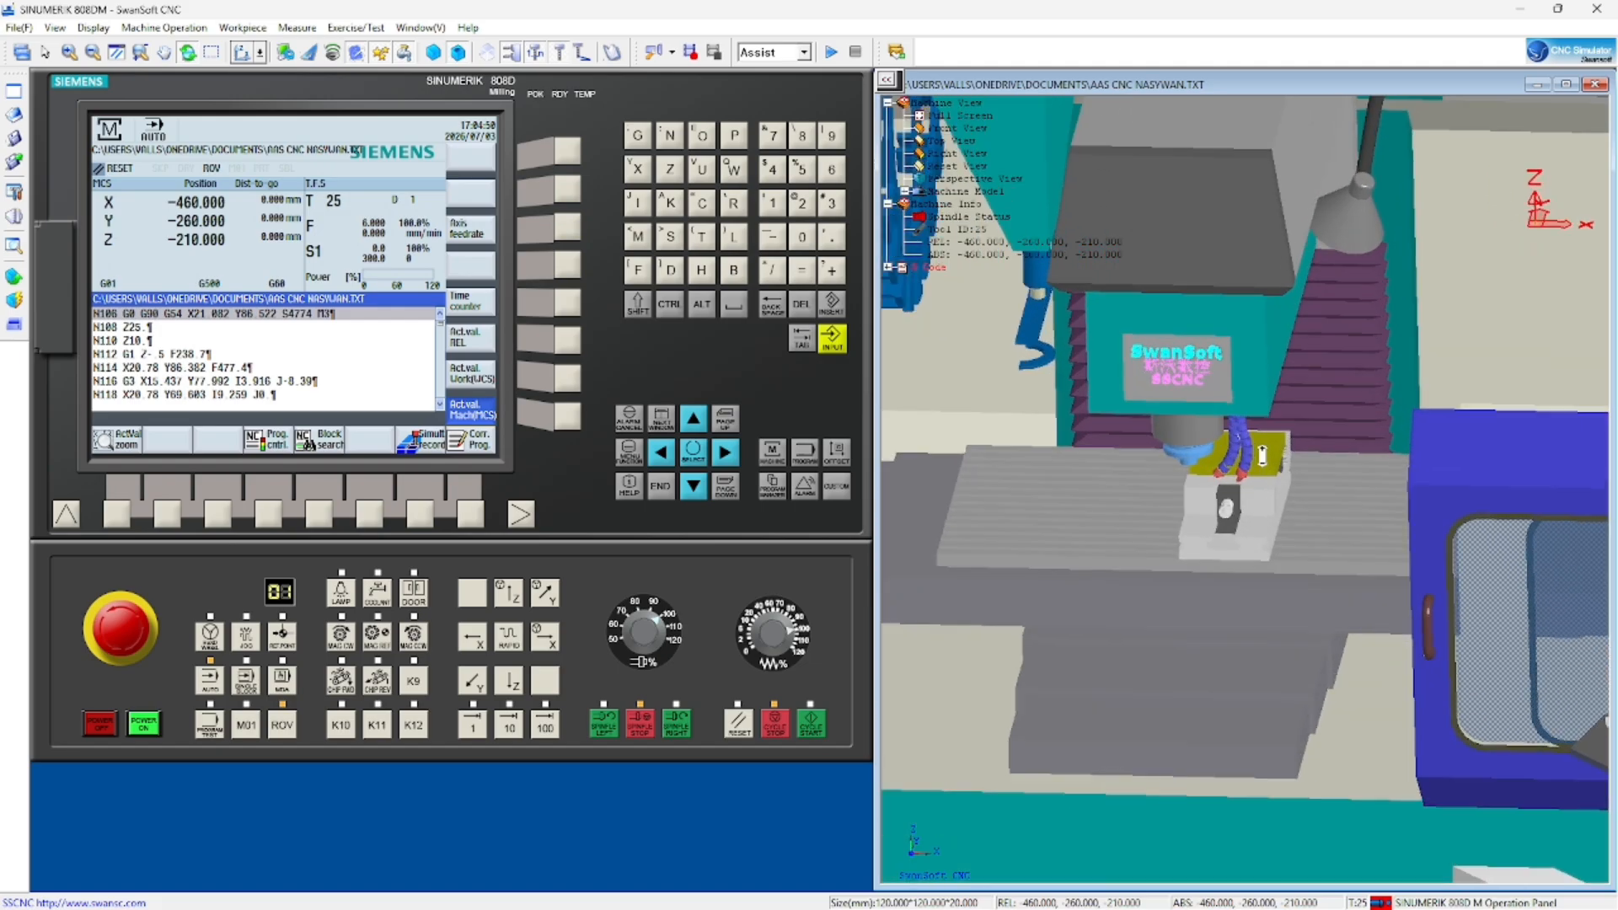
scroll(1262, 455, up, 2)
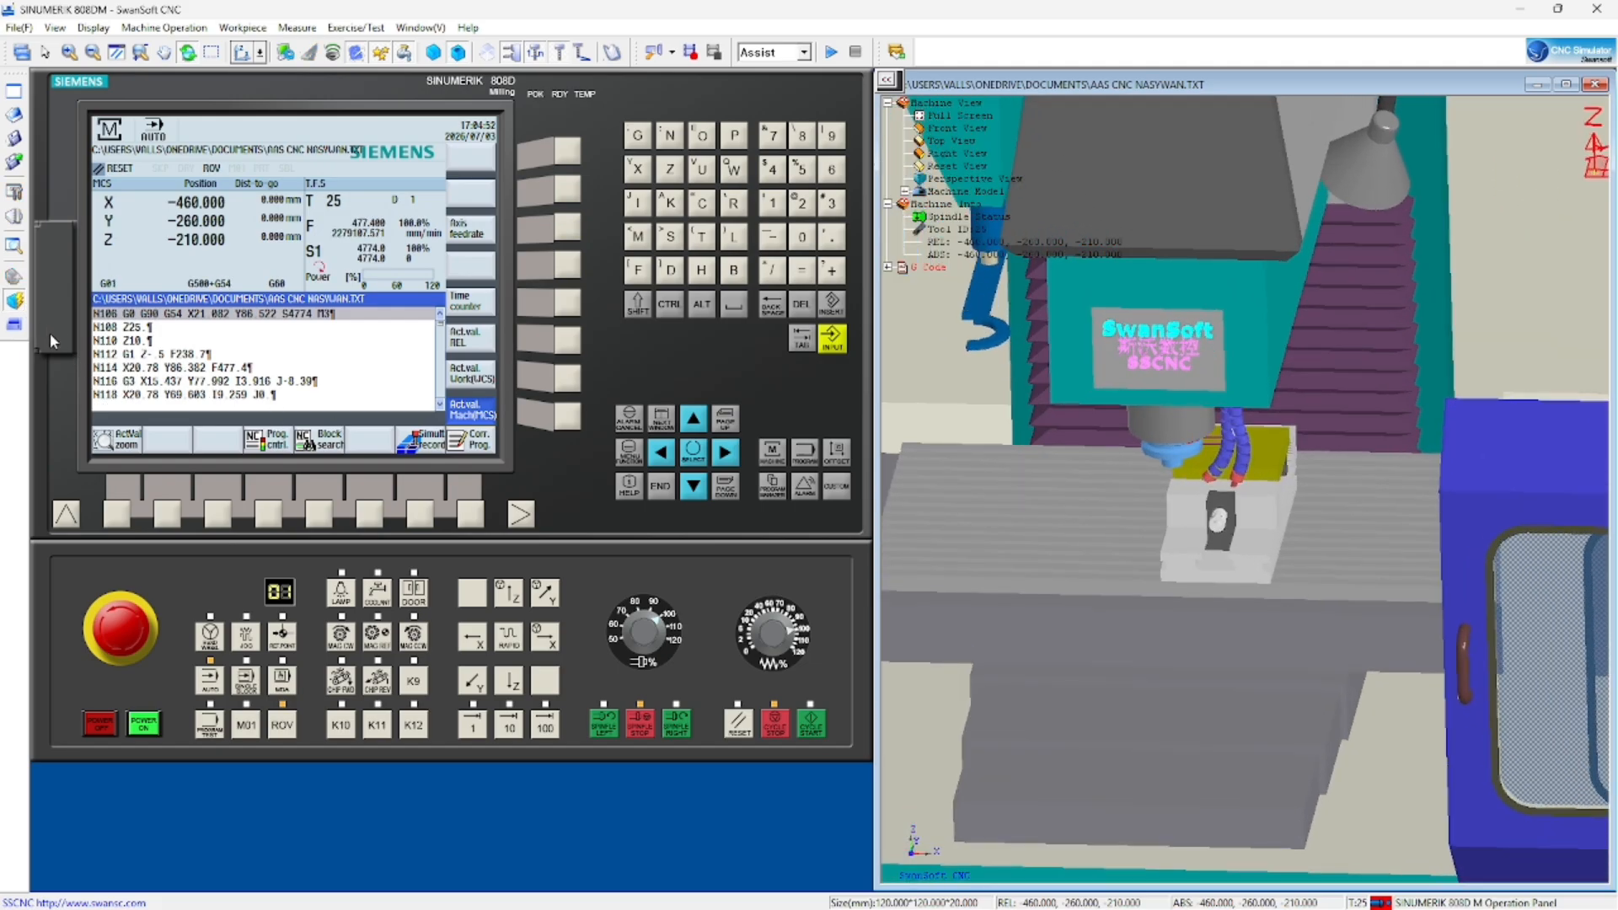
scroll(1275, 456, up, 1)
drag(1305, 463, 1217, 444)
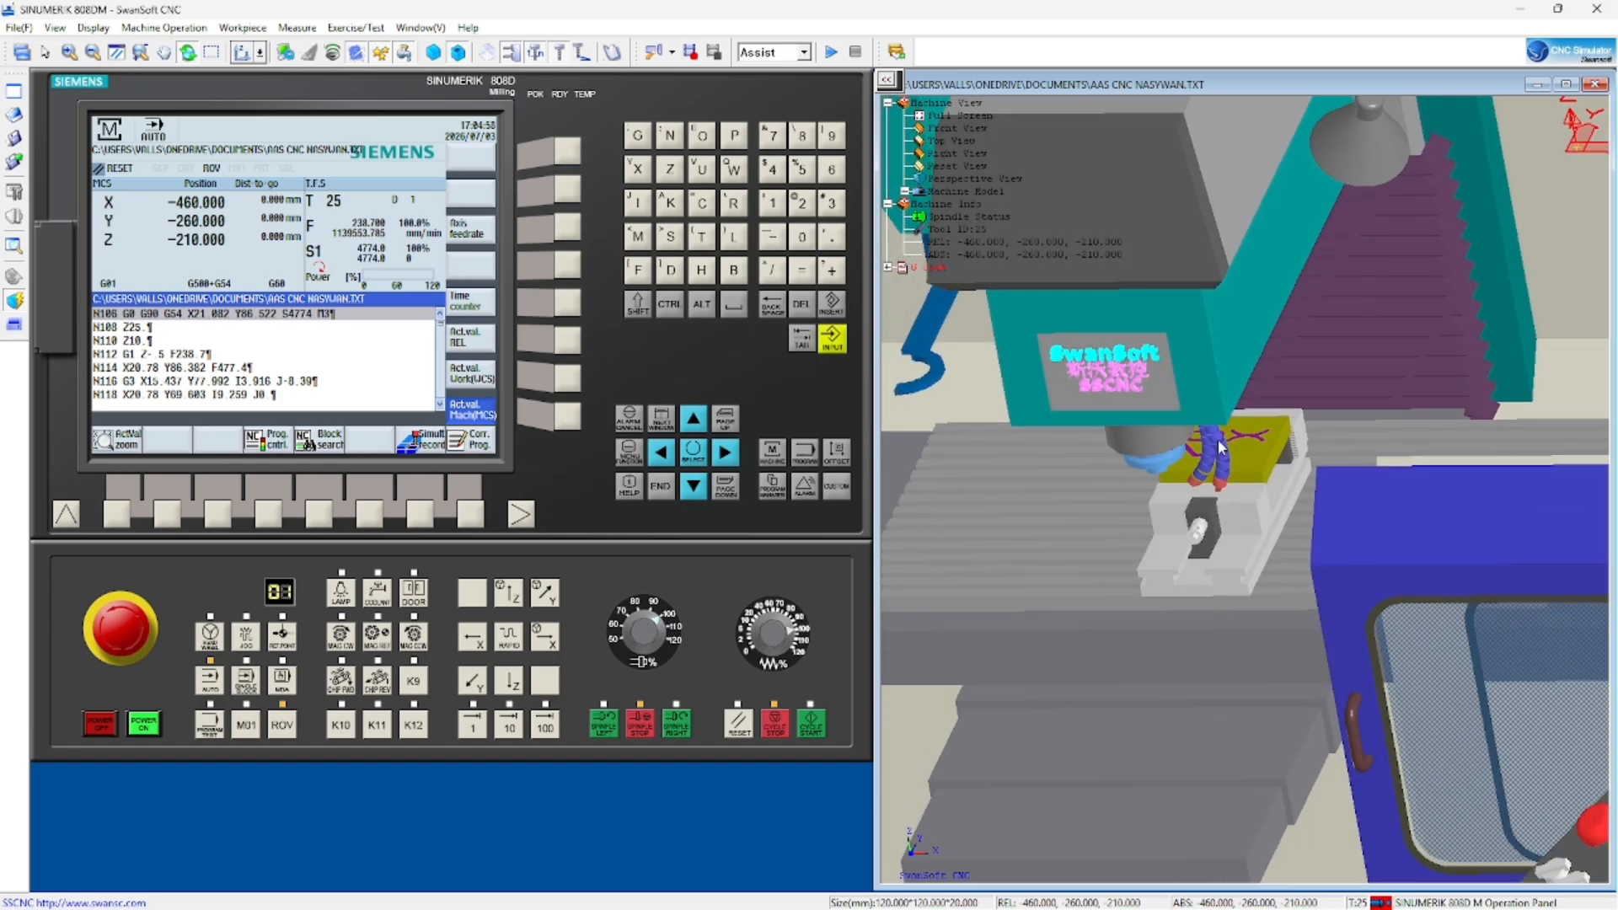
scroll(1219, 447, up, 4)
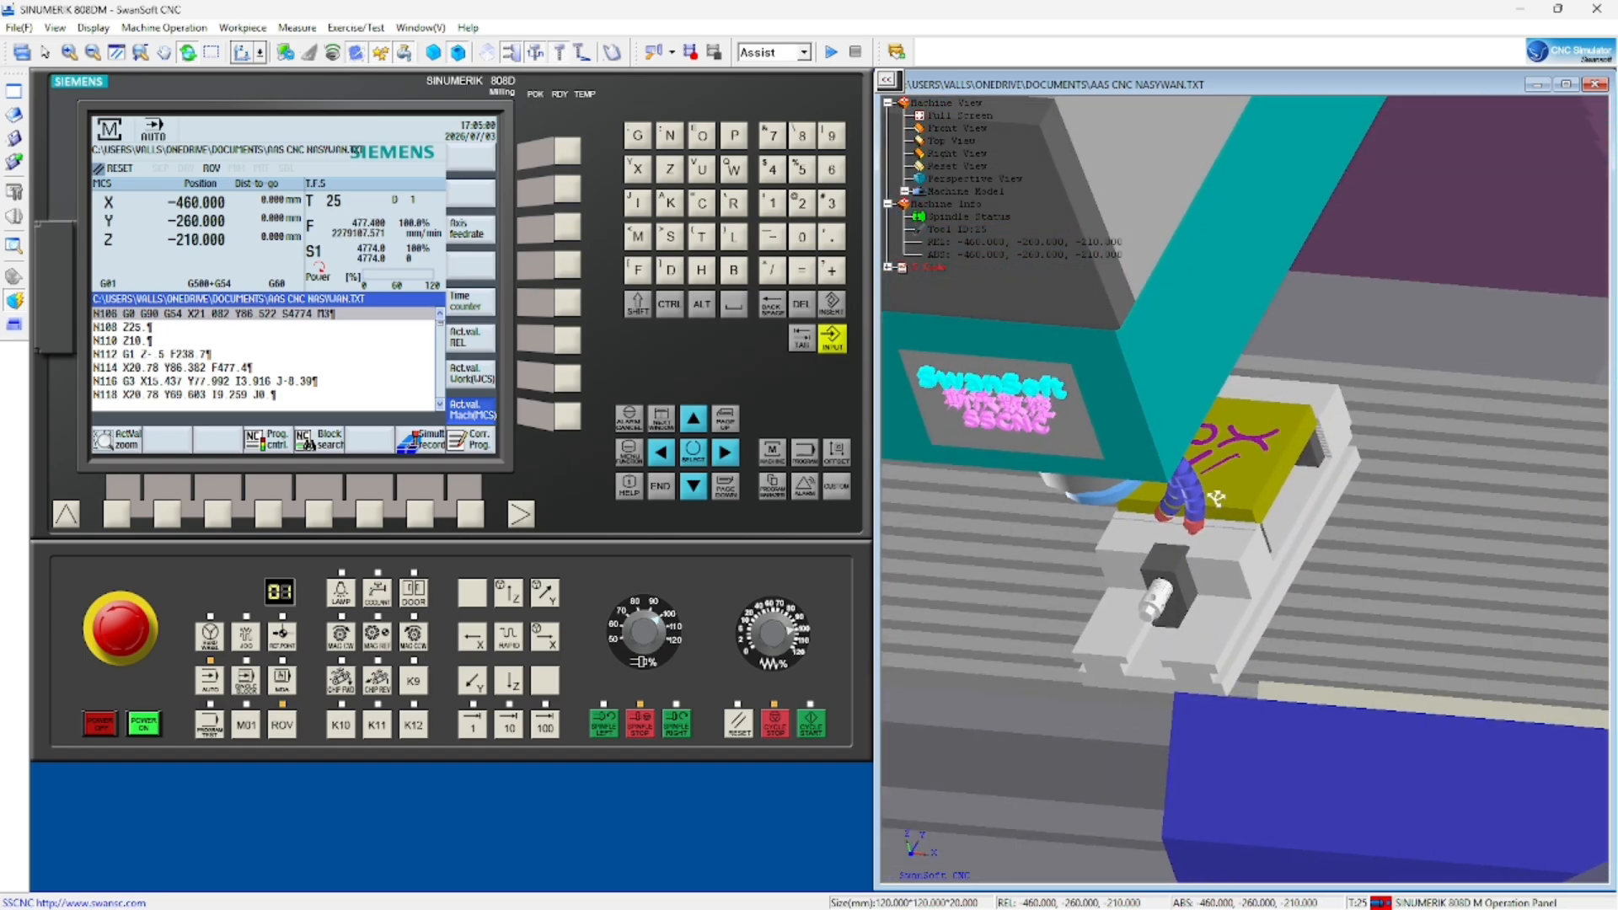
drag(1217, 498, 1293, 493)
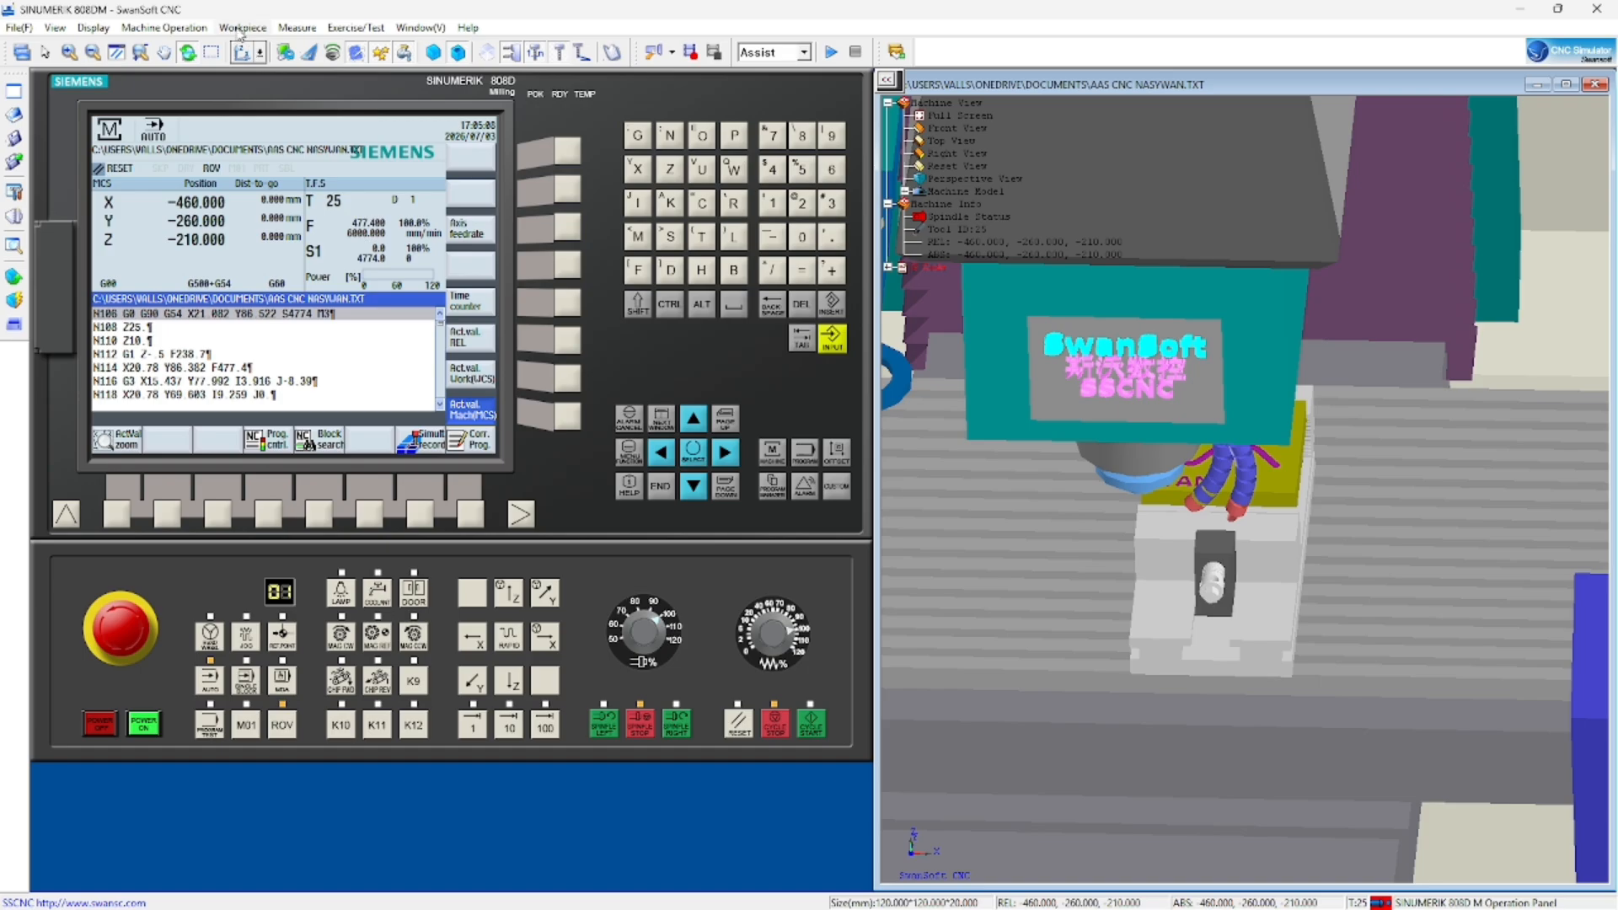
drag(1254, 411, 1233, 424)
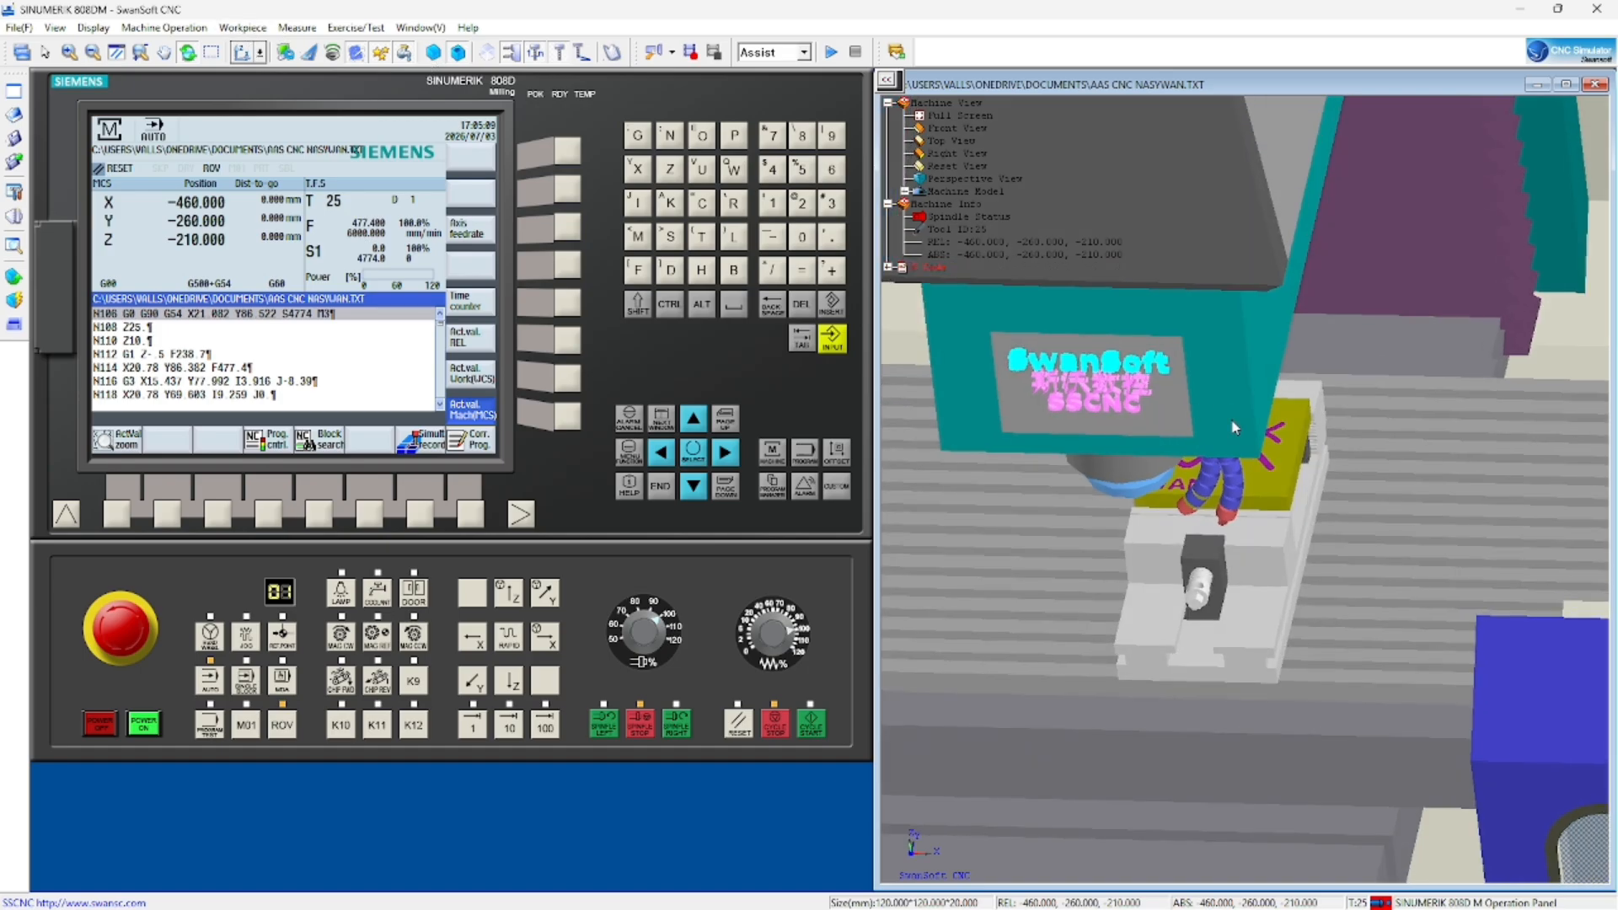
- Measure distances on the machined workpiece and inspect the engraved shapes and WAN lettering in its flat views
click(305, 28)
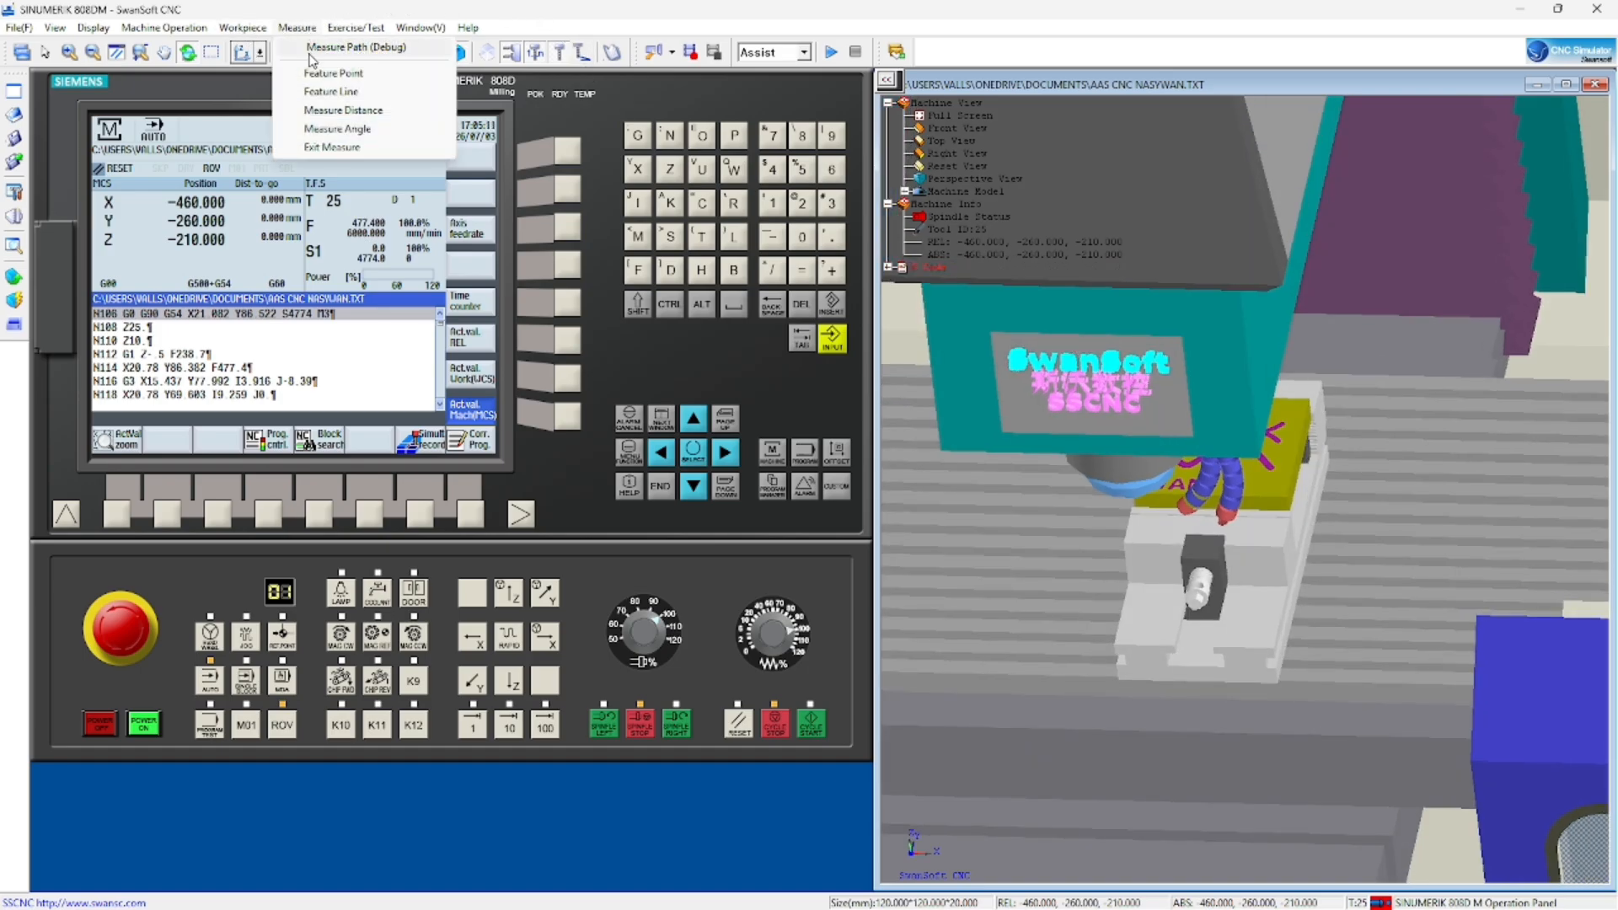
click(337, 110)
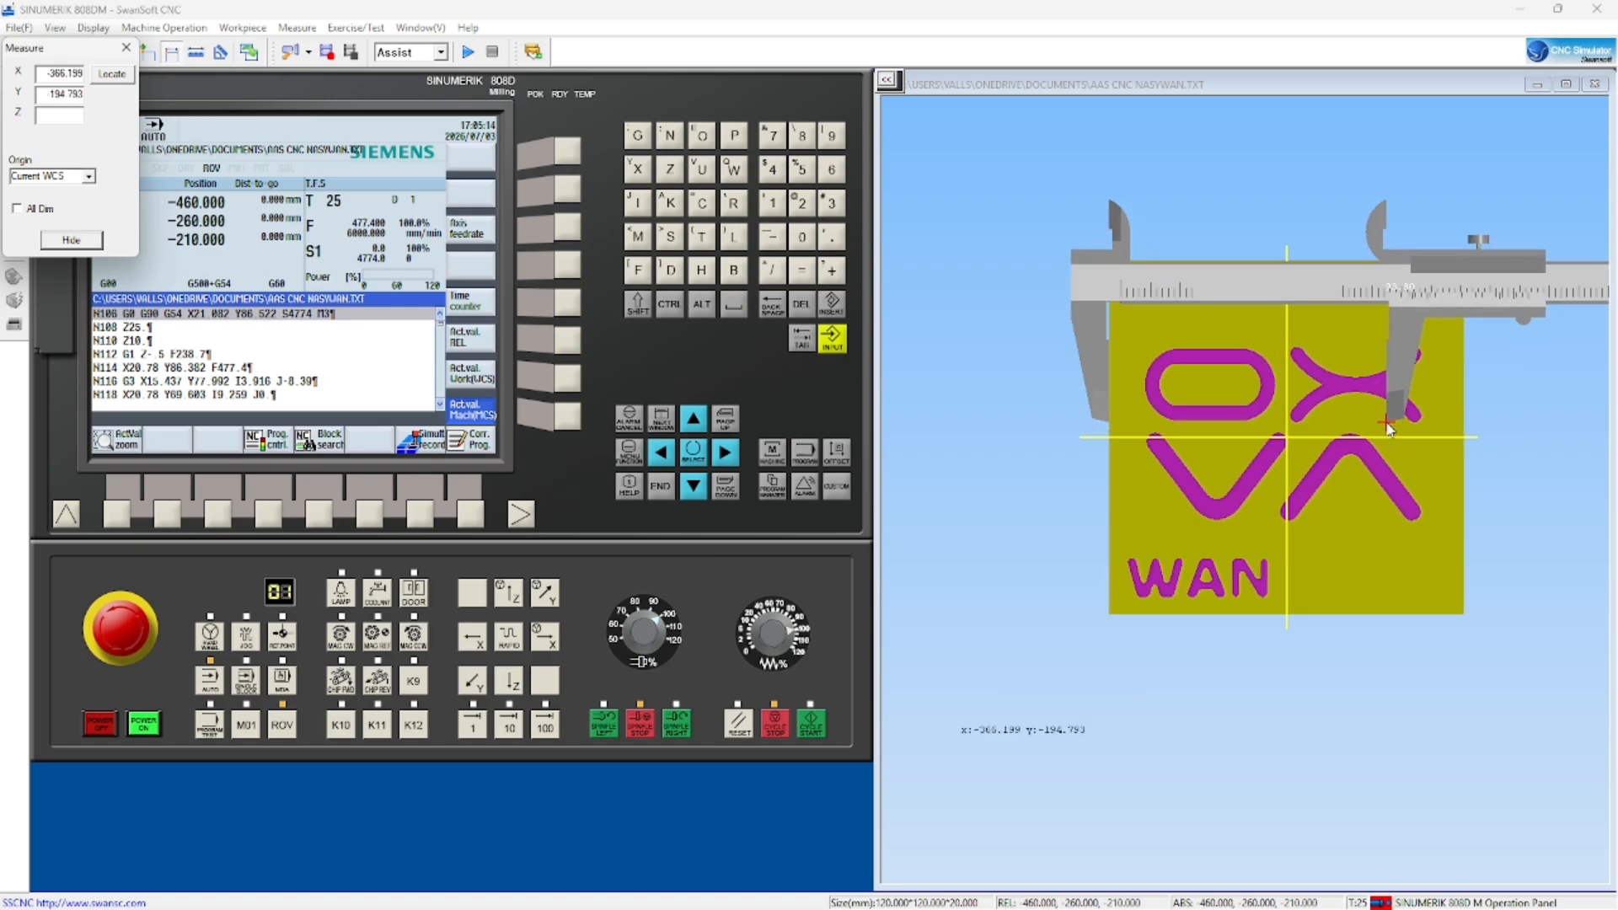
scroll(1394, 361, up, 1)
click(1424, 374)
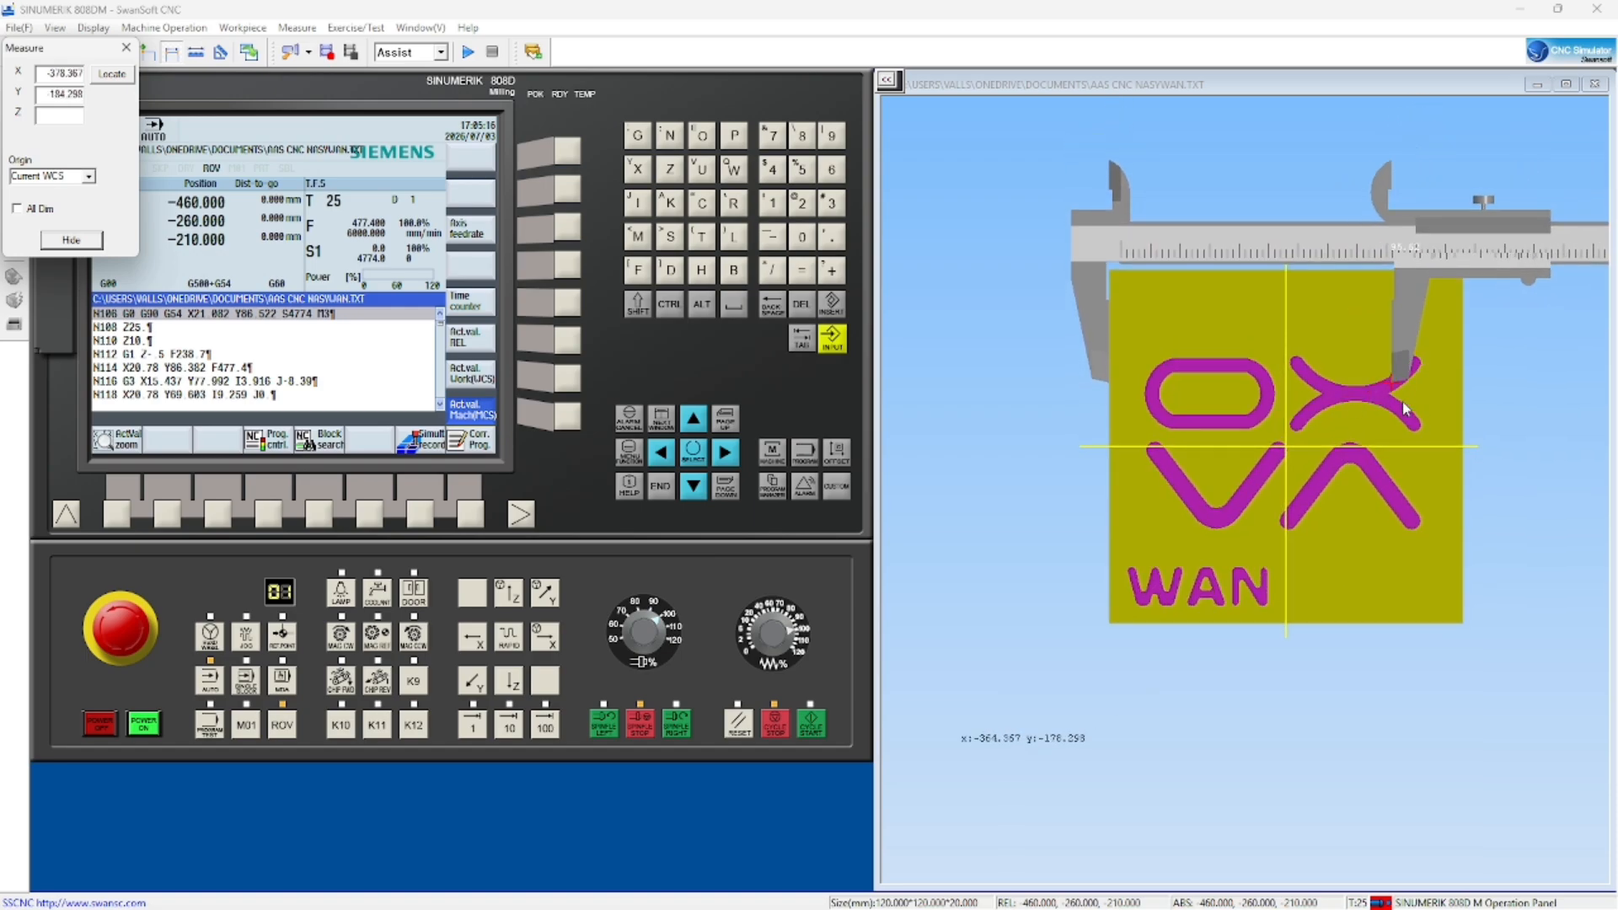
click(1354, 509)
scroll(1327, 396, down, 3)
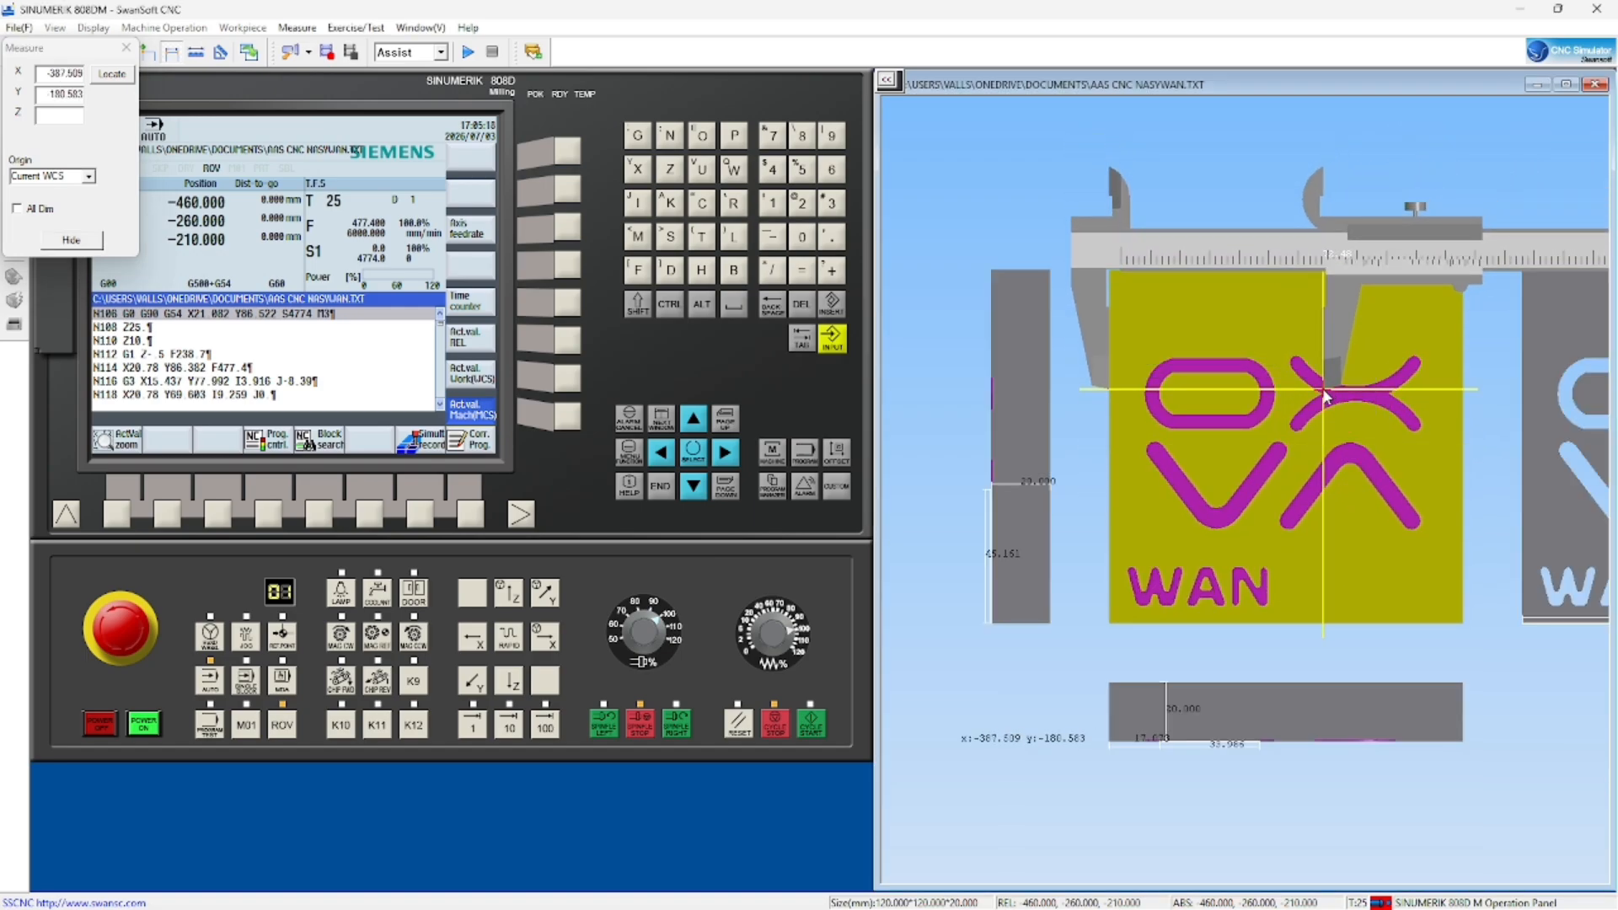
scroll(1474, 462, down, 3)
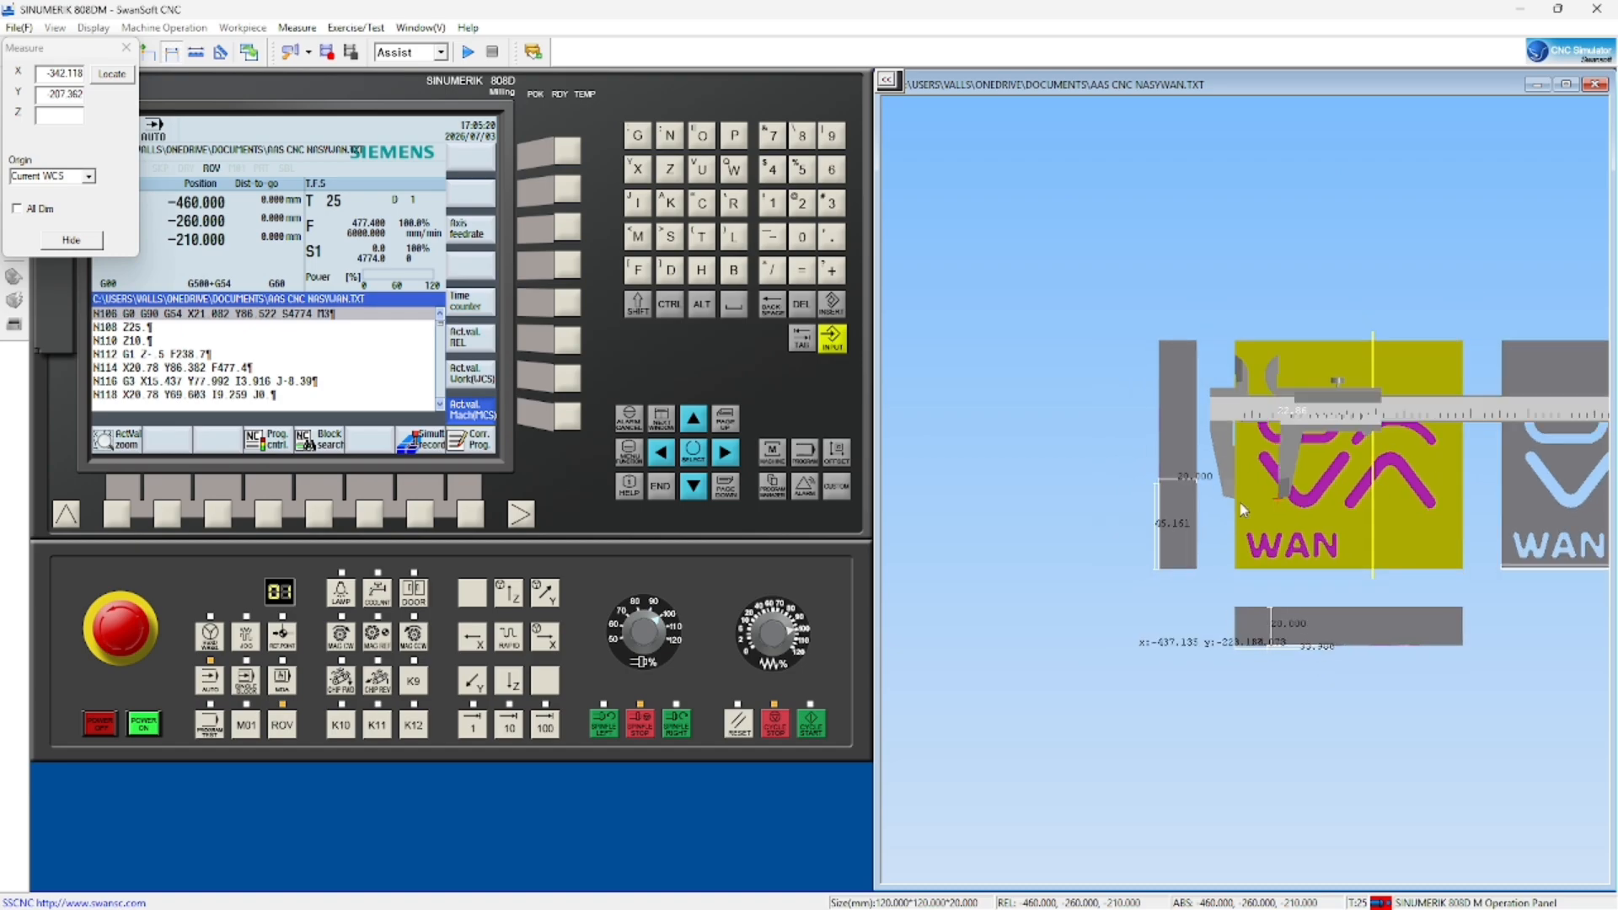
scroll(1488, 458, up, 3)
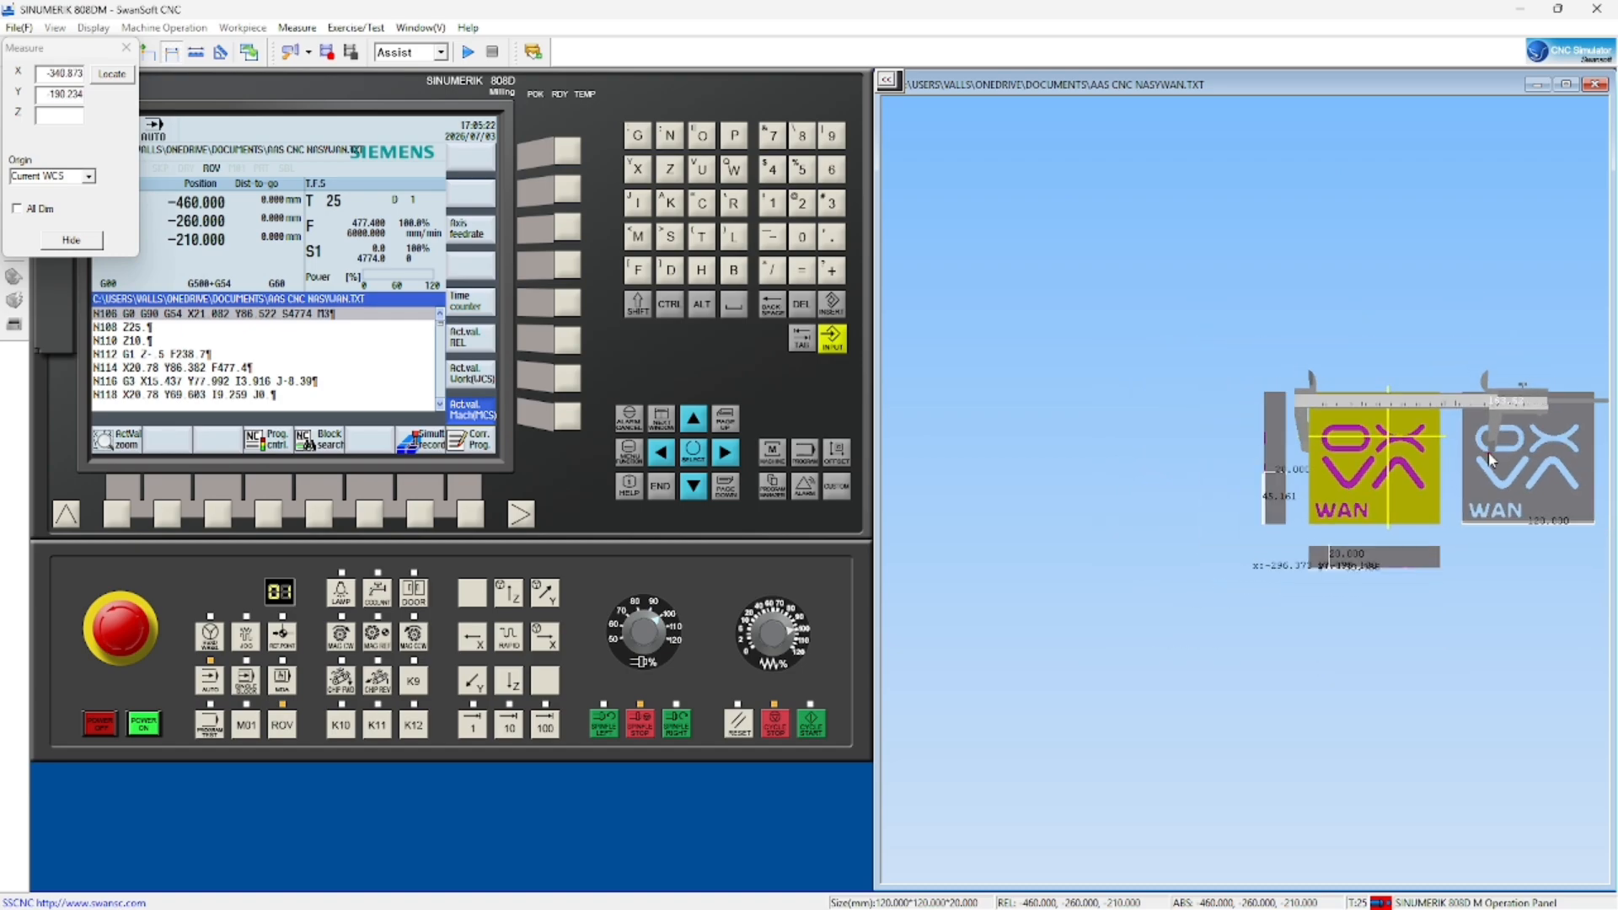